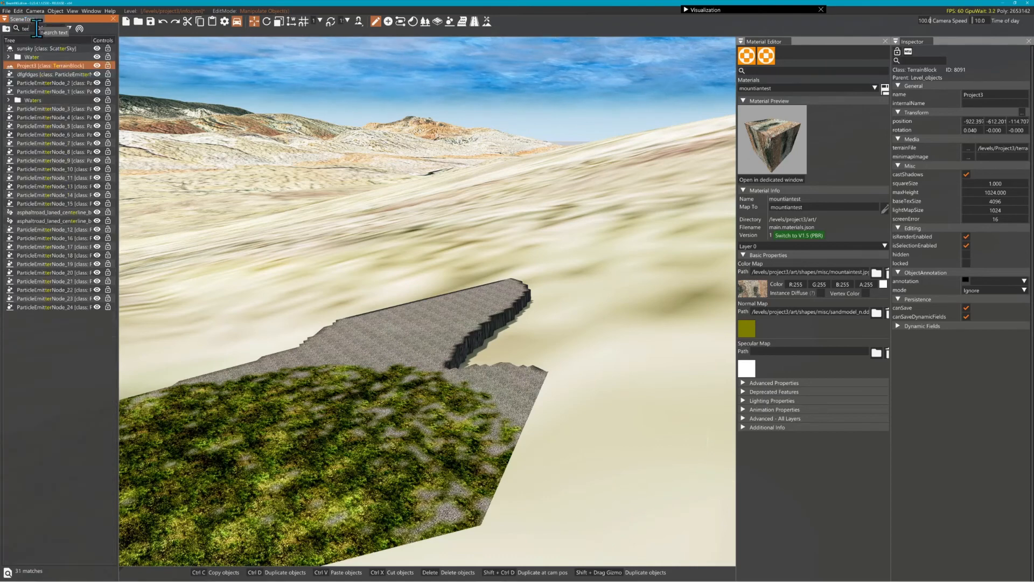
Step: Examine the Project3 terrain block around the gravel and grass ledge from several angles
{"action": "double_click", "coordinate": [47, 68]}
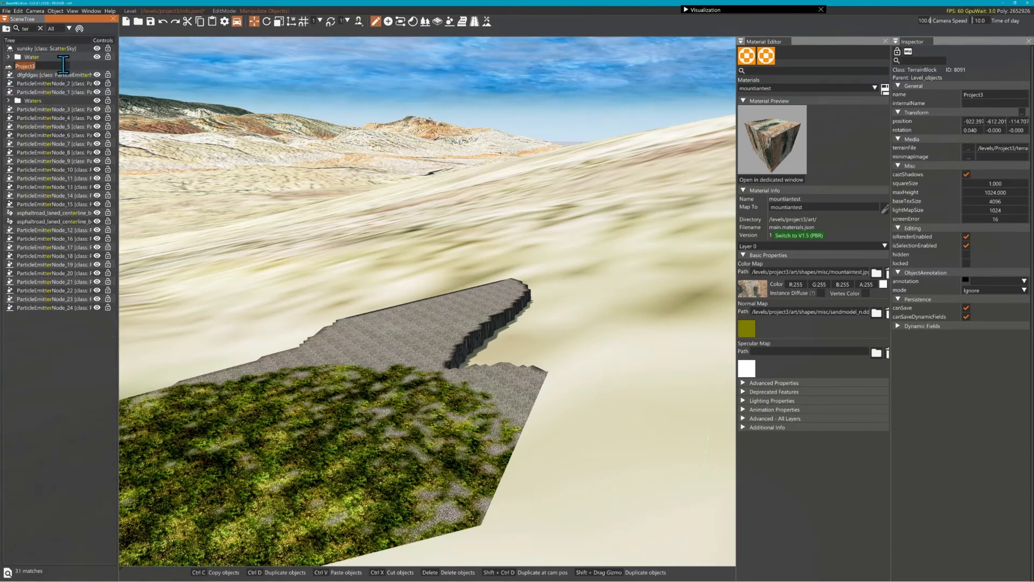
{"action": "left_click", "coordinate": [90, 64]}
{"action": "left_click", "coordinate": [72, 64]}
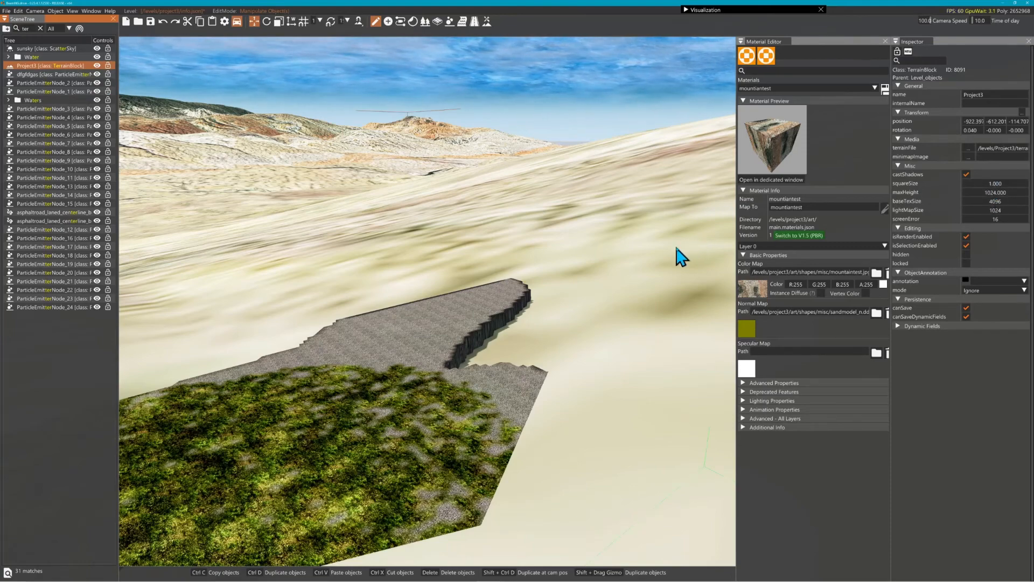
{"action": "right_click_drag", "start_coordinate": [680, 257], "coordinate": [653, 261]}
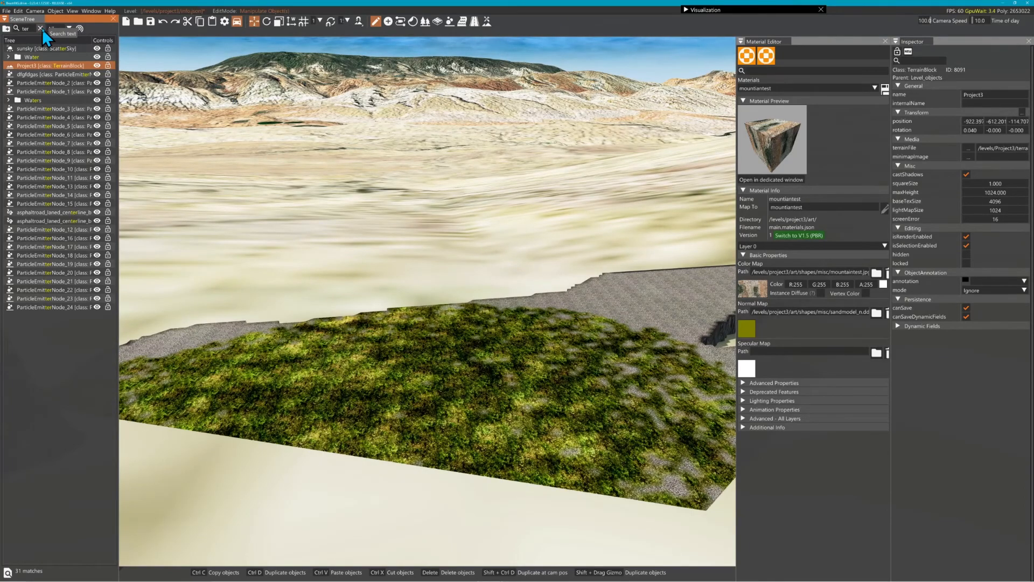
{"action": "right_click_drag", "start_coordinate": [380, 162], "coordinate": [452, 181]}
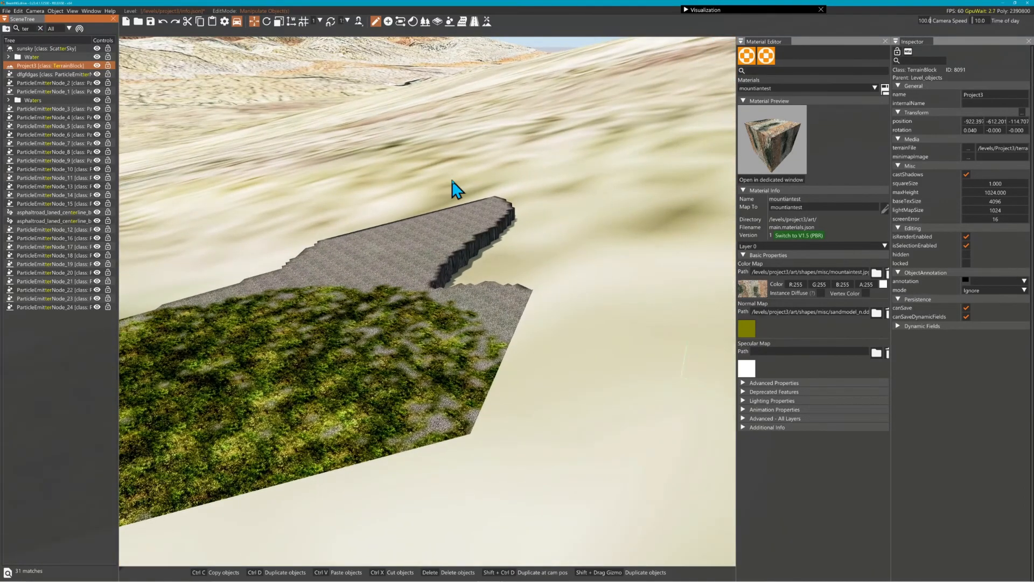
{"action": "key", "text": "w"}
{"action": "right_click_drag", "start_coordinate": [441, 217], "coordinate": [522, 195]}
{"action": "key", "text": "s"}
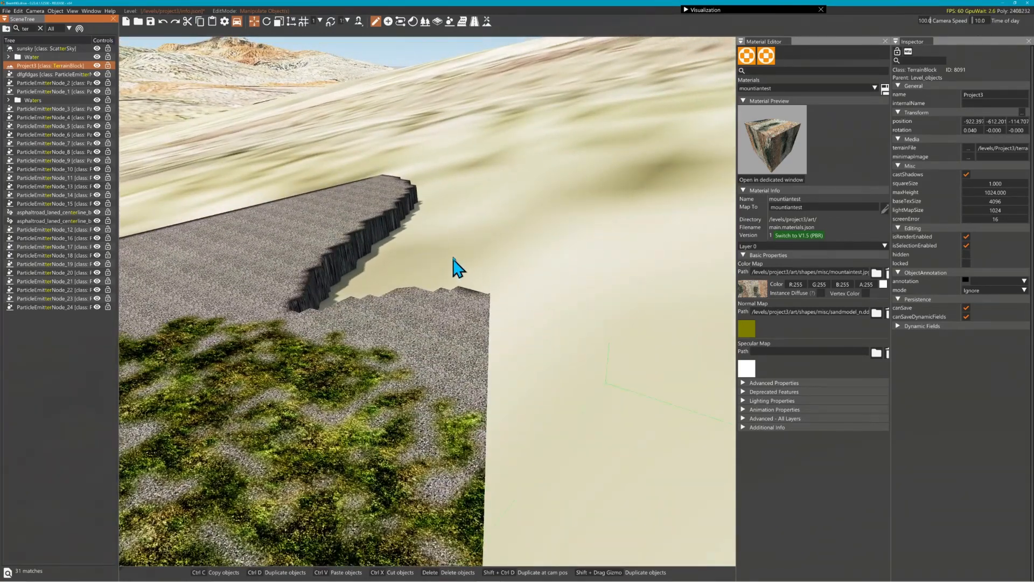
Step: Reshape the edge of the gravel ledge with two terrain sculpting tools at brush size 37
{"action": "left_click", "coordinate": [486, 22]}
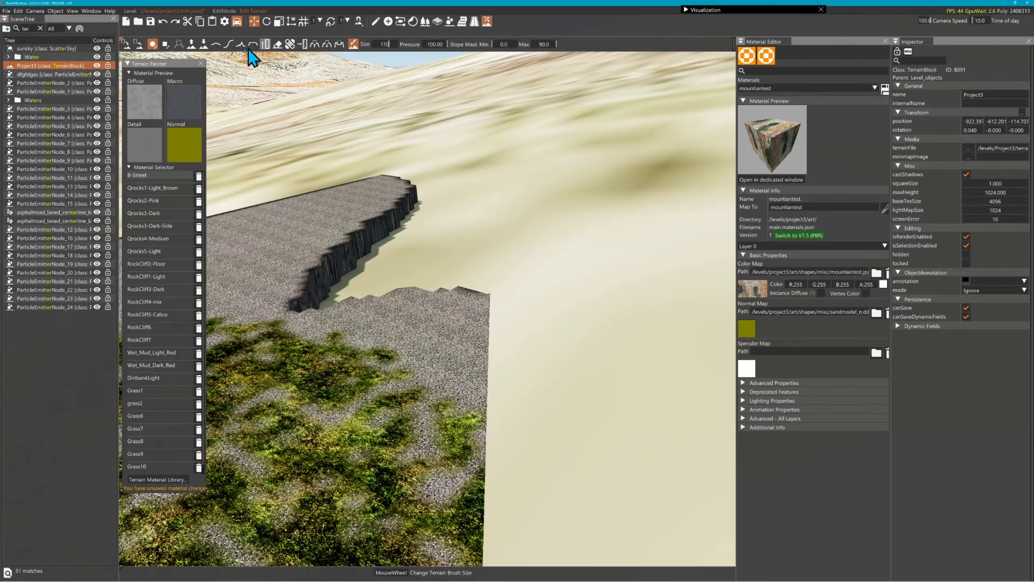
{"action": "left_click", "coordinate": [327, 47]}
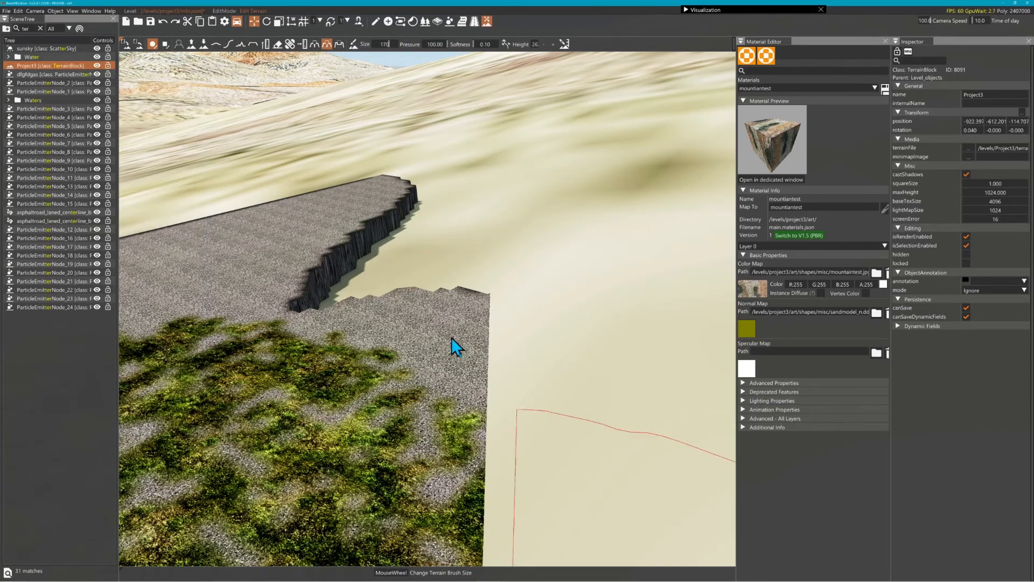
{"action": "scroll", "coordinate": [390, 55], "scroll_direction": "down", "scroll_amount": 10}
{"action": "left_click", "coordinate": [462, 331]}
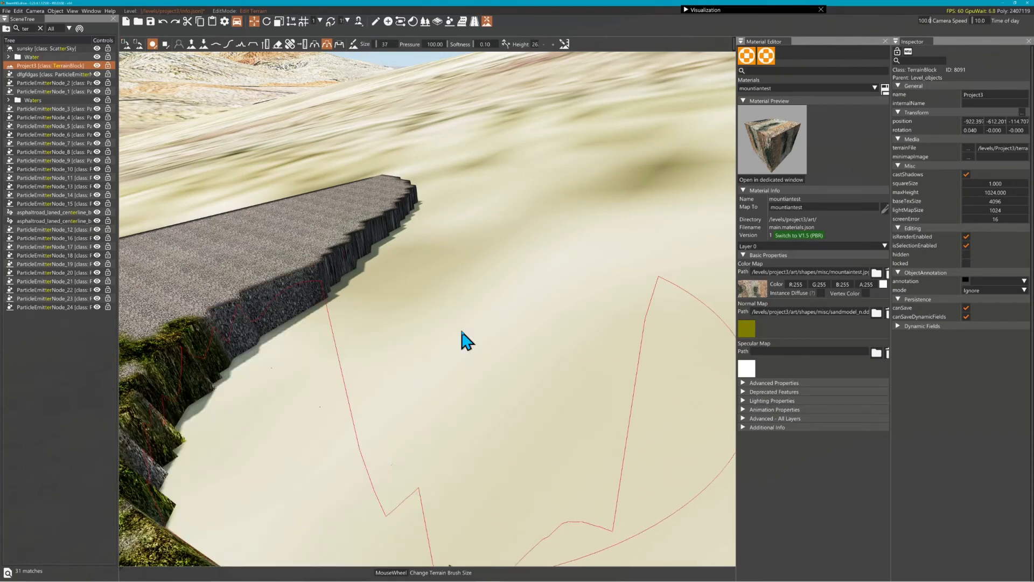
{"action": "left_click", "coordinate": [315, 45]}
{"action": "left_click", "coordinate": [392, 275]}
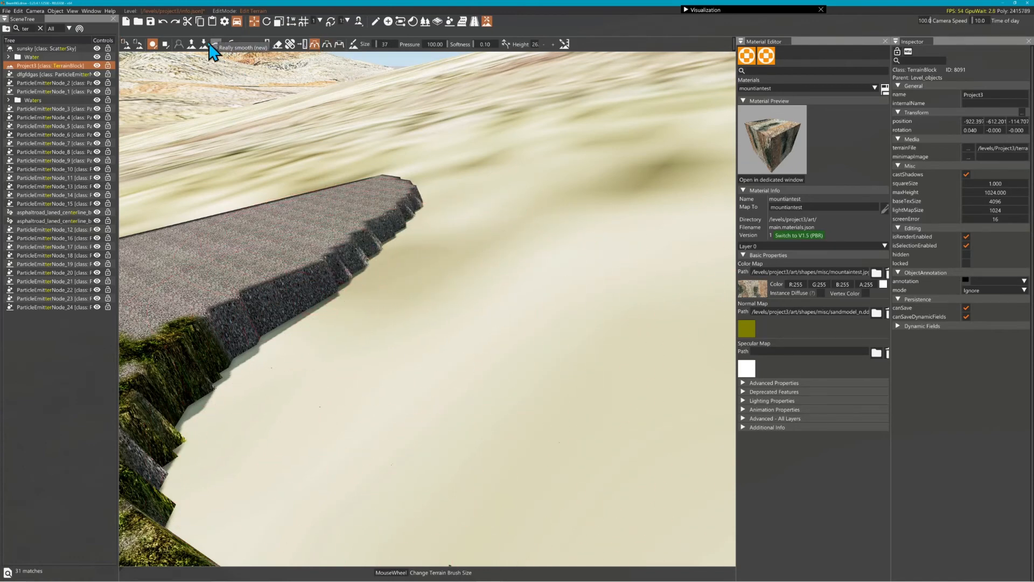
Step: Reduce the terrain brush pressure and raise the ground beside the gravel ledge with the size 37 brush
{"action": "left_click", "coordinate": [430, 44]}
{"action": "left_click", "coordinate": [190, 44]}
{"action": "mouse_move", "coordinate": [354, 270]}
{"action": "left_mouse_down"}
{"action": "mouse_move", "coordinate": [381, 293]}
{"action": "mouse_move", "coordinate": [499, 293]}
{"action": "mouse_move", "coordinate": [531, 247]}
{"action": "mouse_move", "coordinate": [451, 216]}
{"action": "left_mouse_up"}
{"action": "mouse_move", "coordinate": [452, 215]}
{"action": "right_mouse_down"}
{"action": "mouse_move", "coordinate": [393, 226]}
{"action": "mouse_move", "coordinate": [391, 195]}
{"action": "right_mouse_up"}
{"action": "left_click_drag", "start_coordinate": [391, 196], "coordinate": [434, 300]}
{"action": "right_click_drag", "start_coordinate": [434, 299], "coordinate": [480, 285]}
{"action": "left_click_drag", "start_coordinate": [480, 285], "coordinate": [522, 276]}
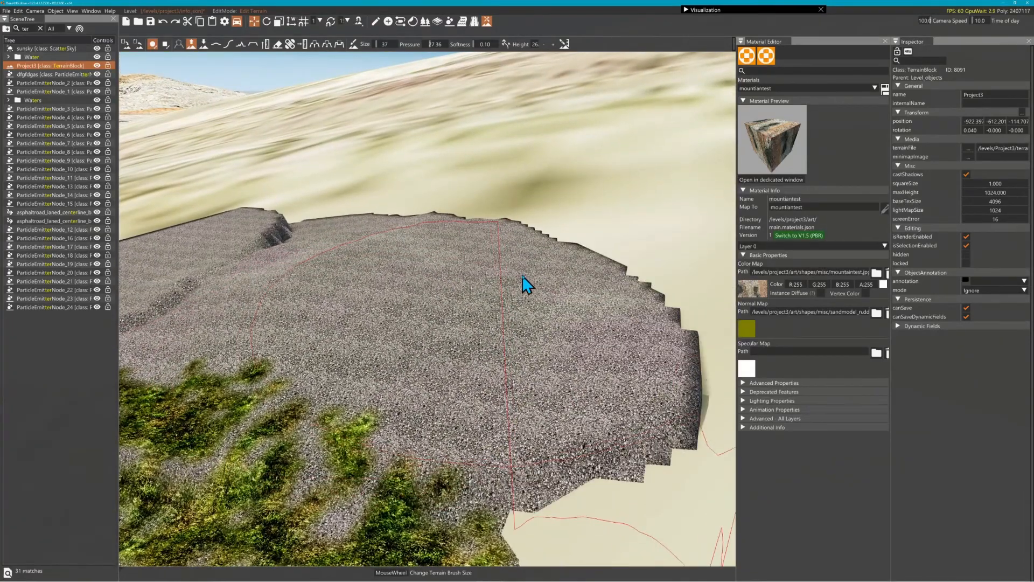
Step: Extend the raised ground farther out along the outer edge of the gravel area with more brush strokes
{"action": "right_click_drag", "start_coordinate": [522, 276], "coordinate": [526, 248]}
{"action": "key", "text": "s"}
{"action": "key", "text": "s"}
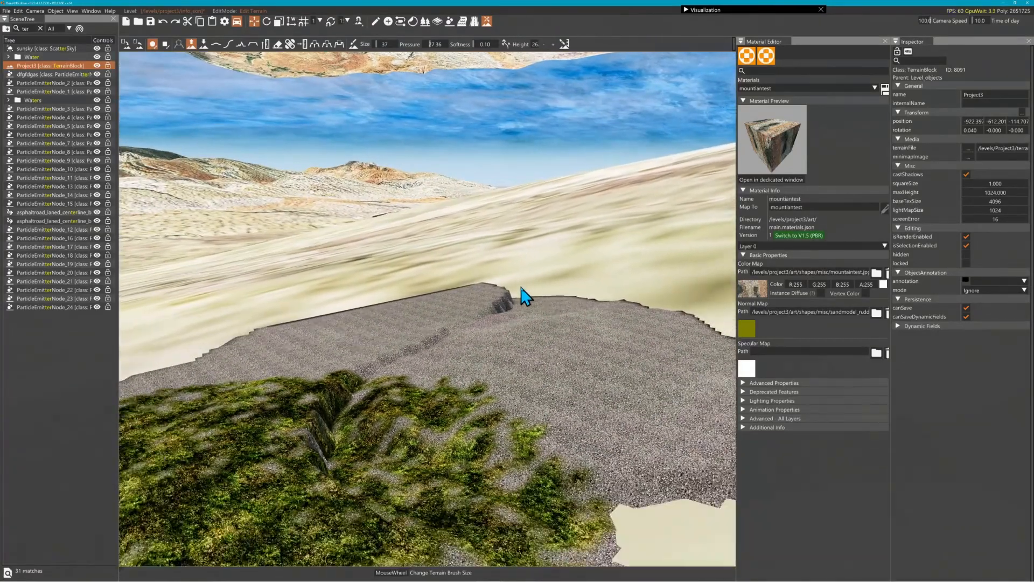
{"action": "mouse_move", "coordinate": [676, 383]}
{"action": "left_mouse_down"}
{"action": "mouse_move", "coordinate": [485, 369]}
{"action": "mouse_move", "coordinate": [690, 380]}
{"action": "left_mouse_up"}
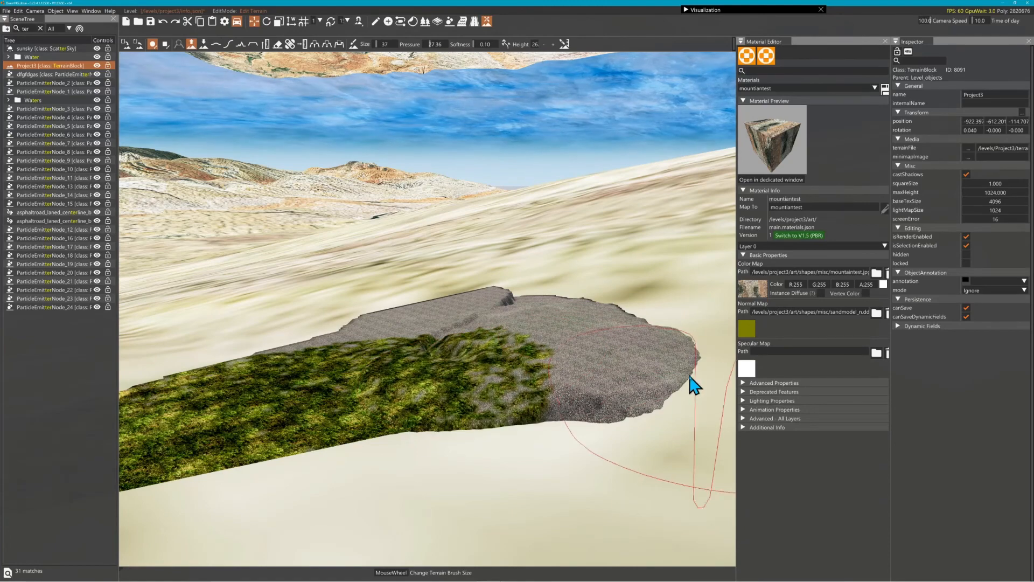
{"action": "right_click_drag", "start_coordinate": [690, 381], "coordinate": [605, 374]}
{"action": "mouse_move", "coordinate": [504, 384]}
{"action": "left_mouse_down"}
{"action": "mouse_move", "coordinate": [395, 357]}
{"action": "mouse_move", "coordinate": [550, 346]}
{"action": "mouse_move", "coordinate": [572, 311]}
{"action": "mouse_move", "coordinate": [533, 281]}
{"action": "mouse_move", "coordinate": [501, 307]}
{"action": "mouse_move", "coordinate": [496, 293]}
{"action": "mouse_move", "coordinate": [467, 298]}
{"action": "mouse_move", "coordinate": [393, 272]}
{"action": "mouse_move", "coordinate": [340, 289]}
{"action": "mouse_move", "coordinate": [530, 282]}
{"action": "left_mouse_up"}
{"action": "right_click_drag", "start_coordinate": [531, 282], "coordinate": [347, 58]}
{"action": "key", "text": "w"}
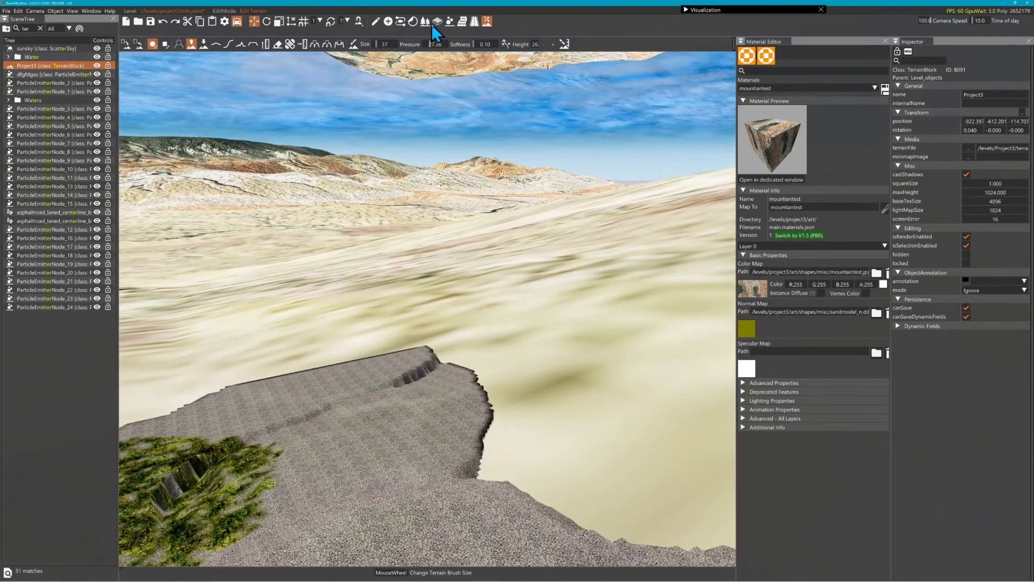
Step: Paint a group of beech trees on the sandy slope behind the ledge using the Trees_Beech forest brush
{"action": "left_click", "coordinate": [425, 23]}
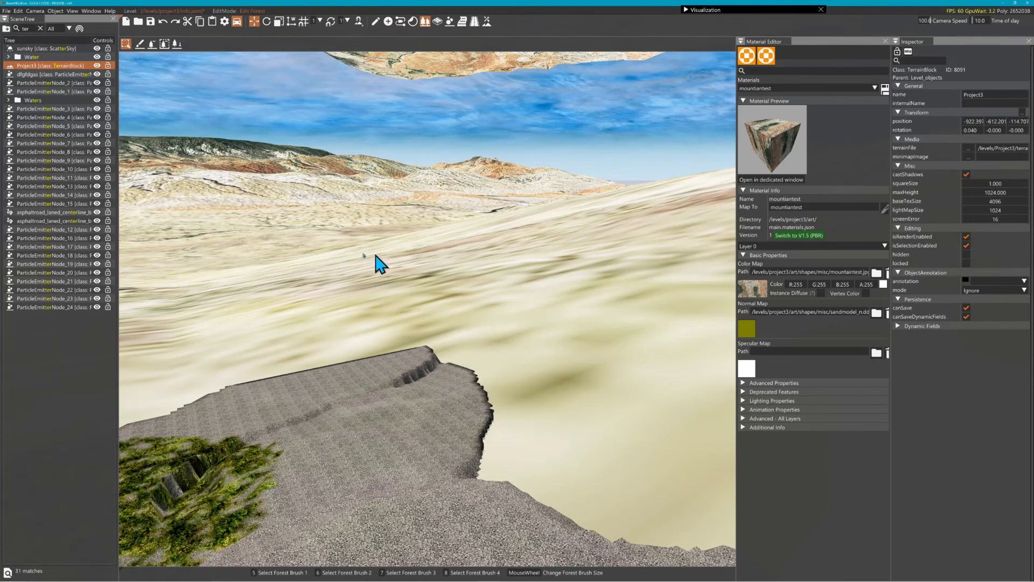
{"action": "left_click", "coordinate": [140, 44]}
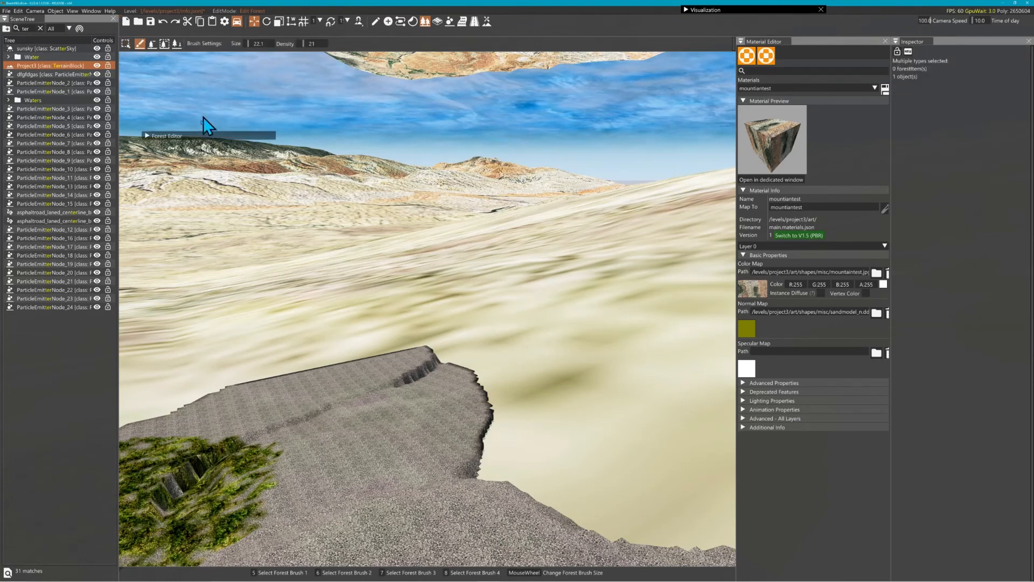
{"action": "left_click", "coordinate": [150, 136]}
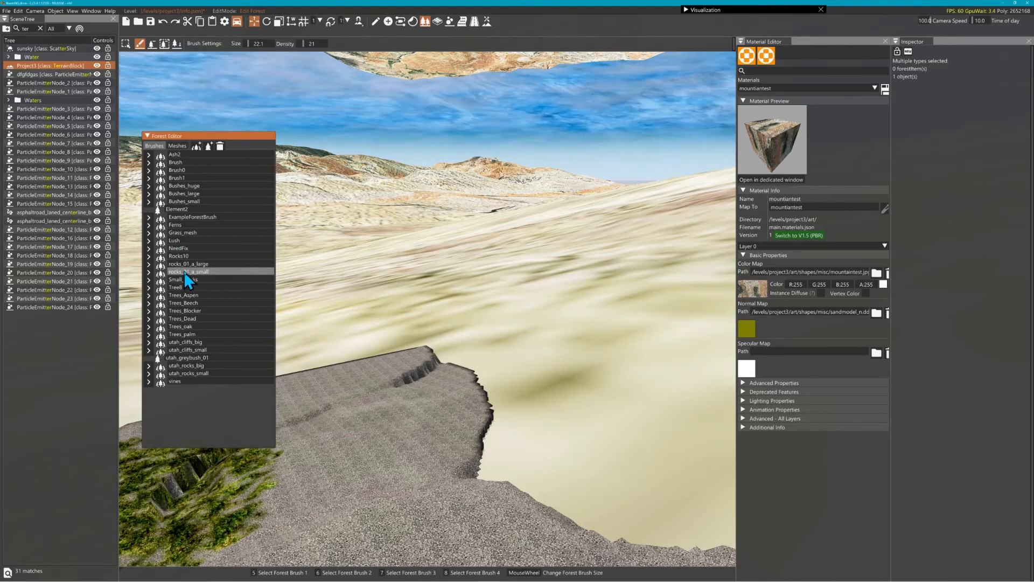
{"action": "left_click", "coordinate": [186, 303]}
{"action": "mouse_move", "coordinate": [505, 307]}
{"action": "left_mouse_down"}
{"action": "mouse_move", "coordinate": [688, 326]}
{"action": "mouse_move", "coordinate": [555, 289]}
{"action": "mouse_move", "coordinate": [570, 300]}
{"action": "mouse_move", "coordinate": [492, 293]}
{"action": "mouse_move", "coordinate": [540, 300]}
{"action": "left_mouse_up"}
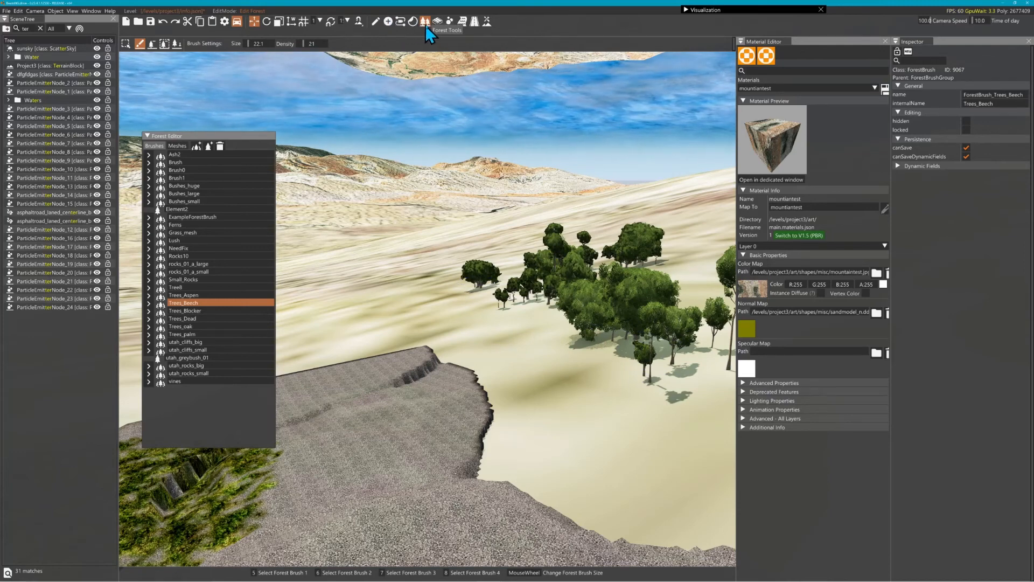
Step: Show the terrain painting tool with its list of terrain materials
{"action": "left_click", "coordinate": [489, 21]}
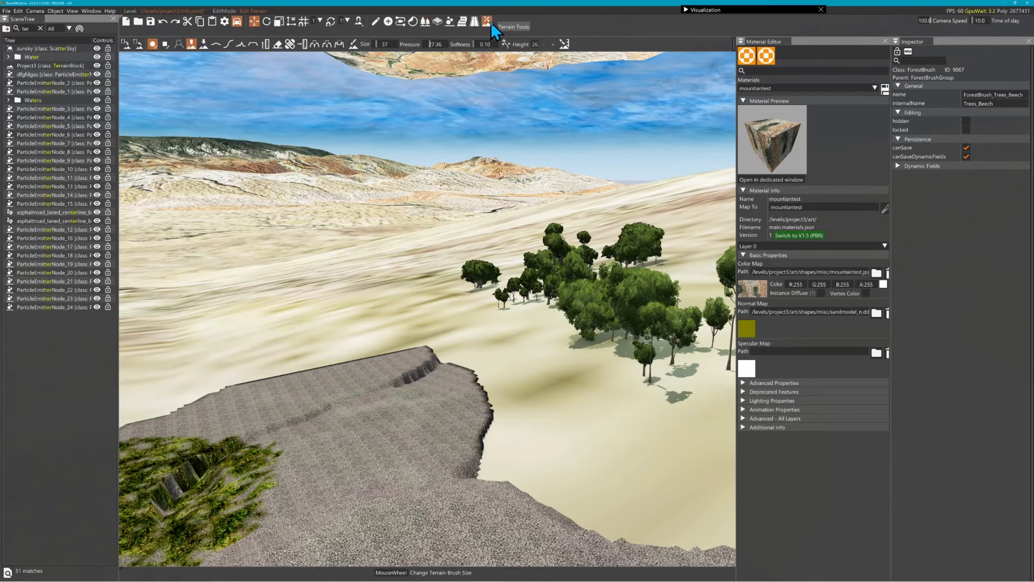
{"action": "left_click", "coordinate": [353, 44]}
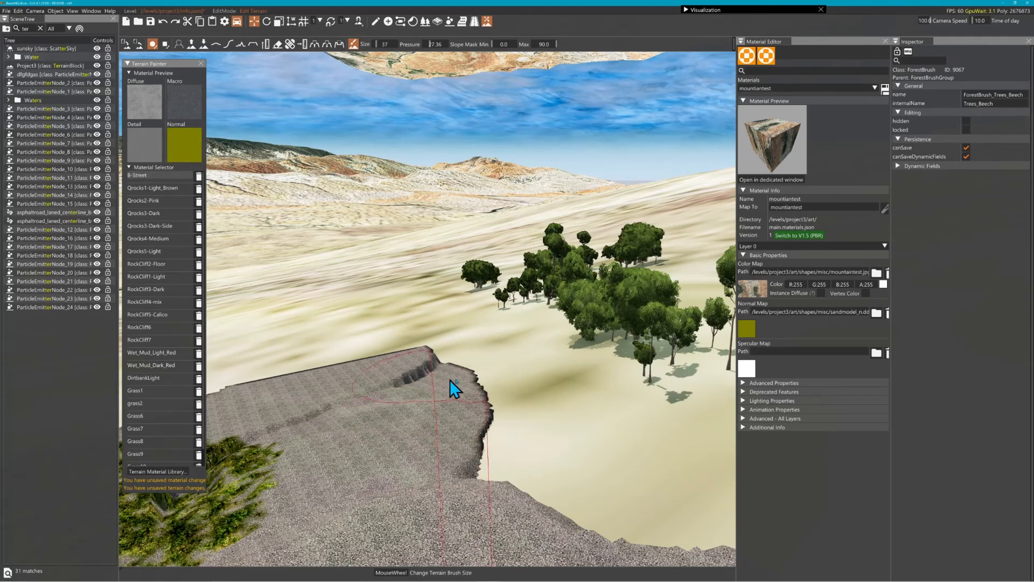
Step: Create a mesh road of width 10 and depth 0.250 from the gravel ledge through the trees up the slope
{"action": "left_click", "coordinate": [439, 21]}
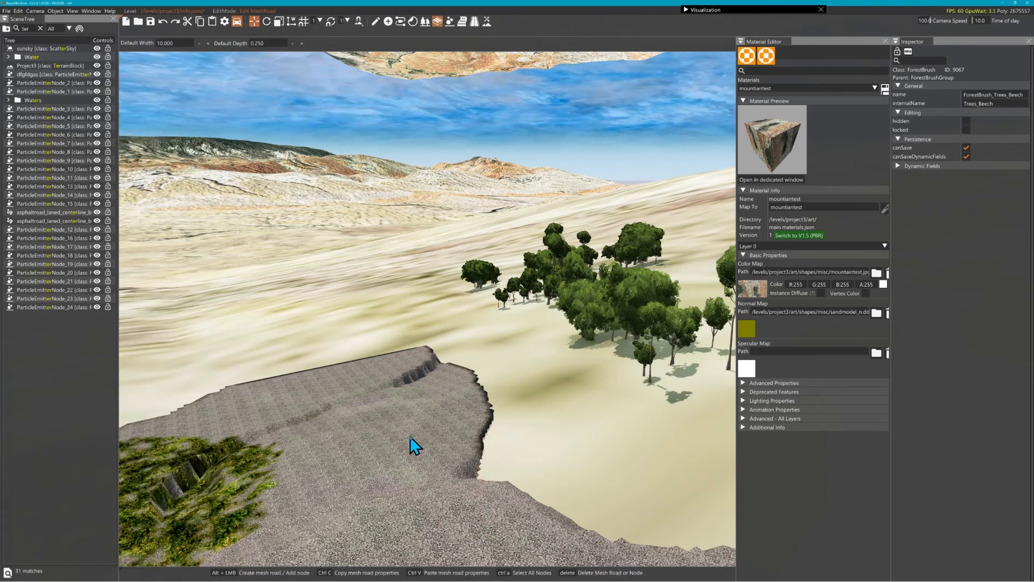
{"action": "left_click", "coordinate": [392, 432], "text": "alt"}
{"action": "left_click", "coordinate": [522, 368], "text": "alt"}
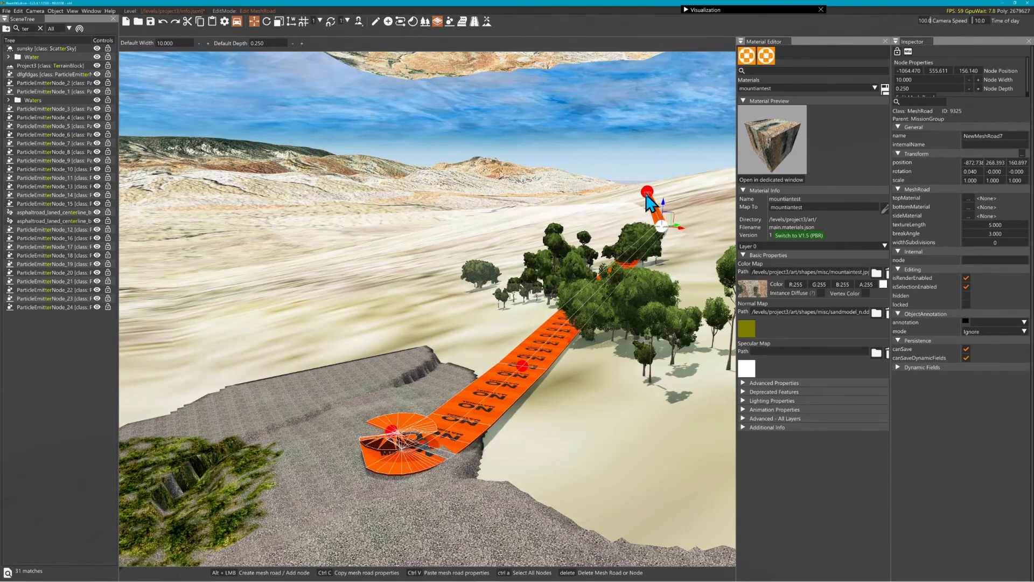
{"action": "left_click", "coordinate": [646, 193], "text": "alt"}
Step: Clear the scene tree search and hide both mountain12345.dae objects
{"action": "right_click_drag", "start_coordinate": [532, 230], "coordinate": [541, 277]}
{"action": "key", "text": "w"}
{"action": "right_click_drag", "start_coordinate": [532, 358], "coordinate": [668, 301]}
{"action": "key", "text": "w"}
{"action": "key", "text": "w"}
{"action": "key", "text": "w"}
{"action": "key", "text": "s"}
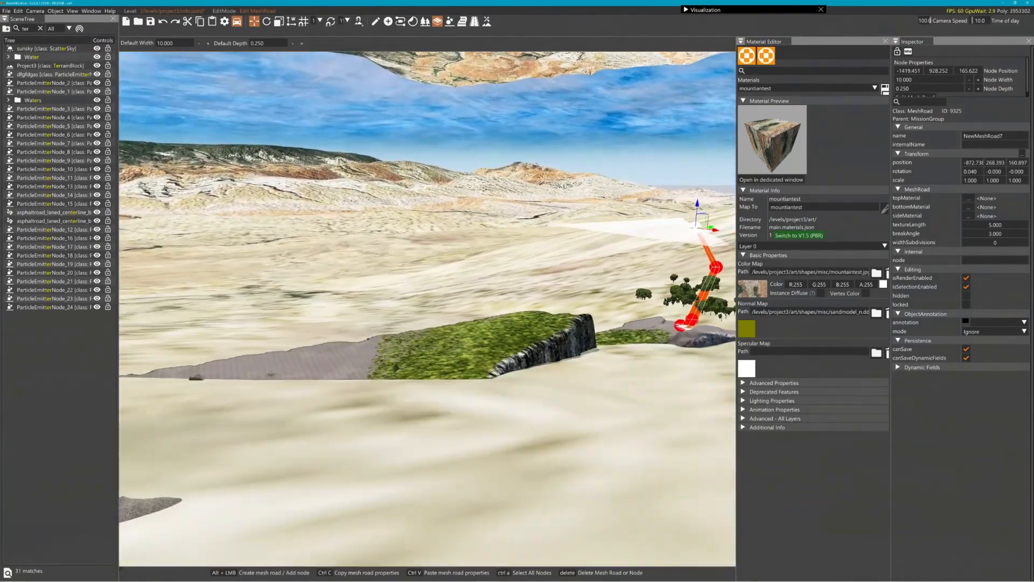
{"action": "left_click", "coordinate": [40, 28]}
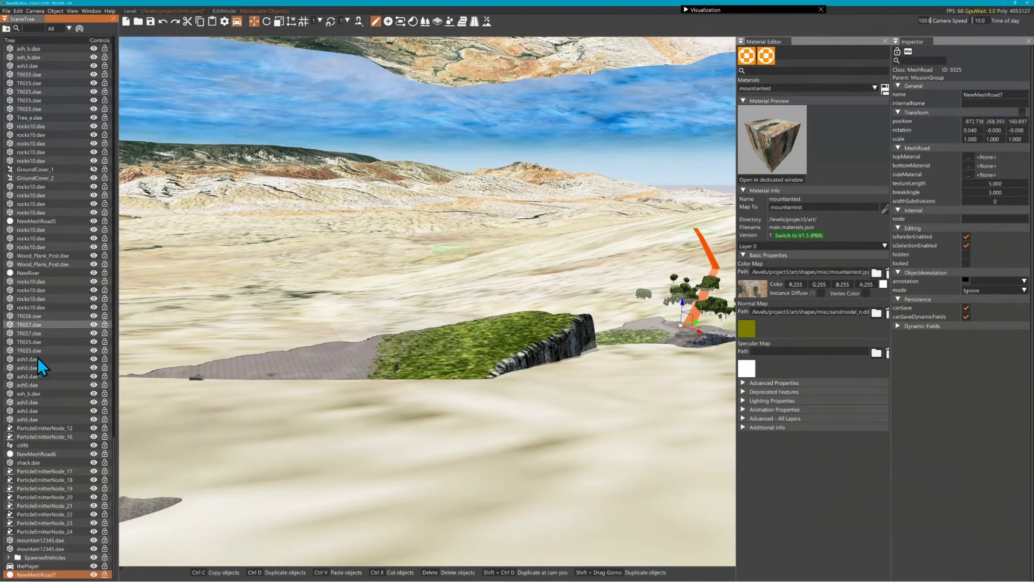
{"action": "left_click", "coordinate": [96, 540]}
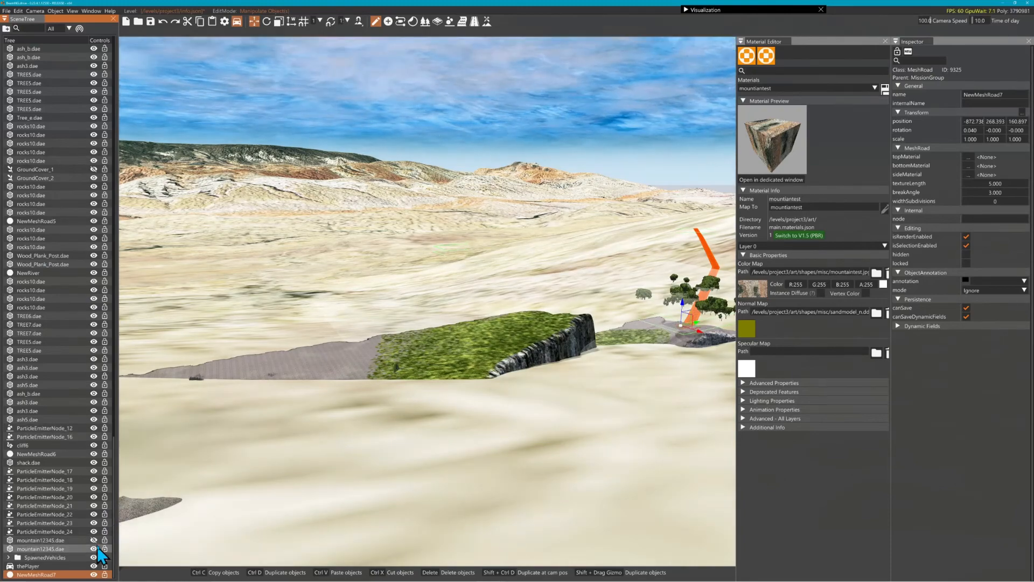
{"action": "left_click", "coordinate": [94, 549]}
{"action": "right_click_drag", "start_coordinate": [376, 380], "coordinate": [485, 388]}
{"action": "right_click_drag", "start_coordinate": [409, 389], "coordinate": [387, 377]}
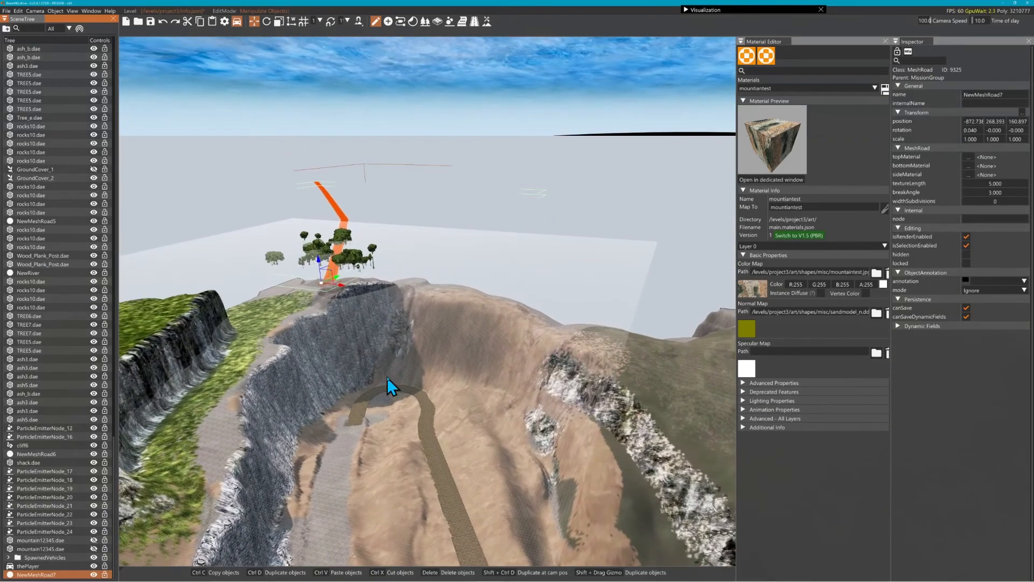
Step: Undo the hiding of the mountain models, the mesh road, the painted trees and the terrain sculpting
{"action": "key", "text": "ctrl+z"}
{"action": "key", "text": "ctrl+z"}
{"action": "key", "text": "ctrl+z"}
{"action": "key", "text": "ctrl+z"}
{"action": "key", "text": "ctrl+z"}
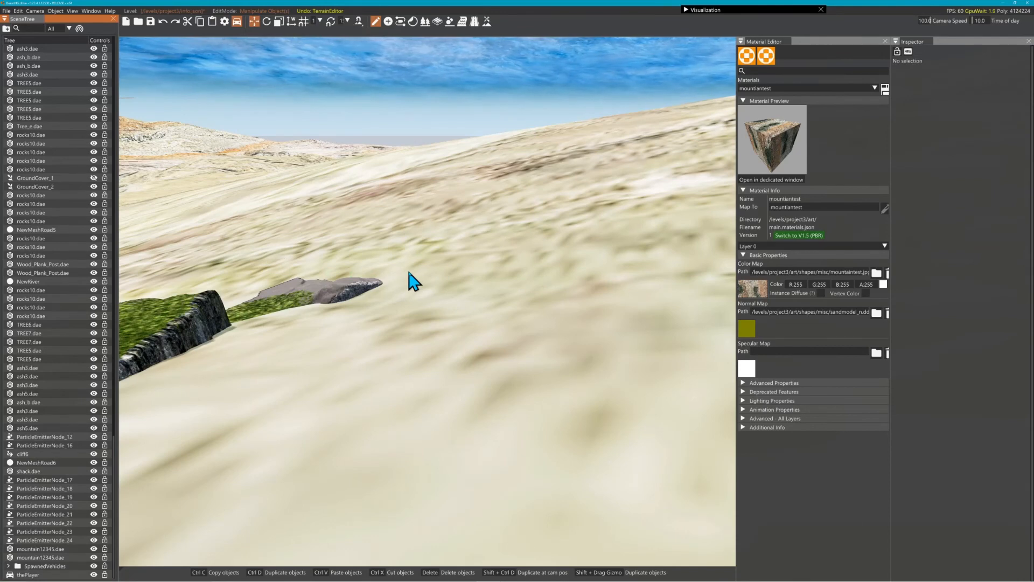
Step: Undo the earlier visibility changes on the mountain12345.dae models to hide them
{"action": "key", "text": "ctrl+z"}
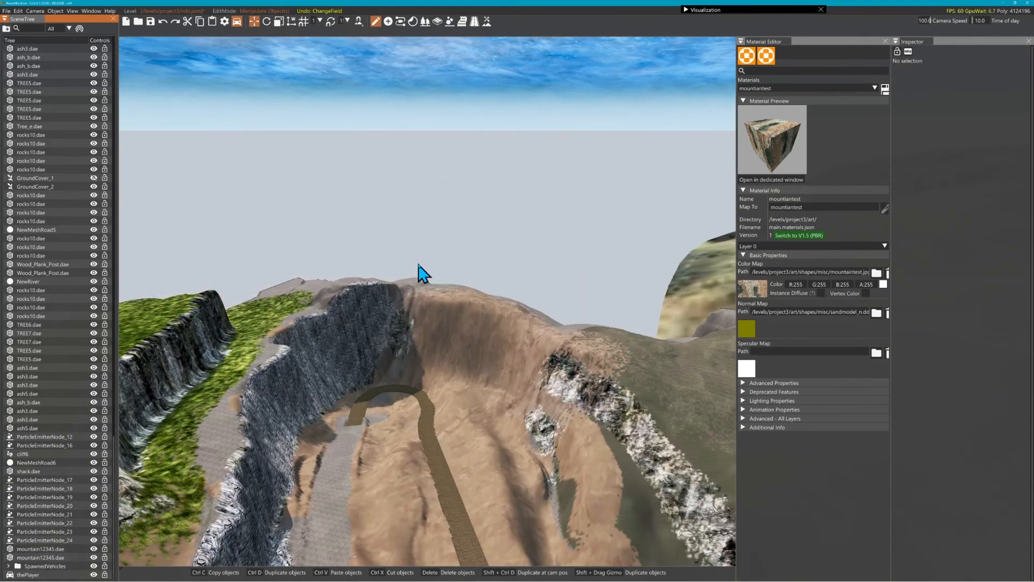
{"action": "key", "text": "ctrl+z"}
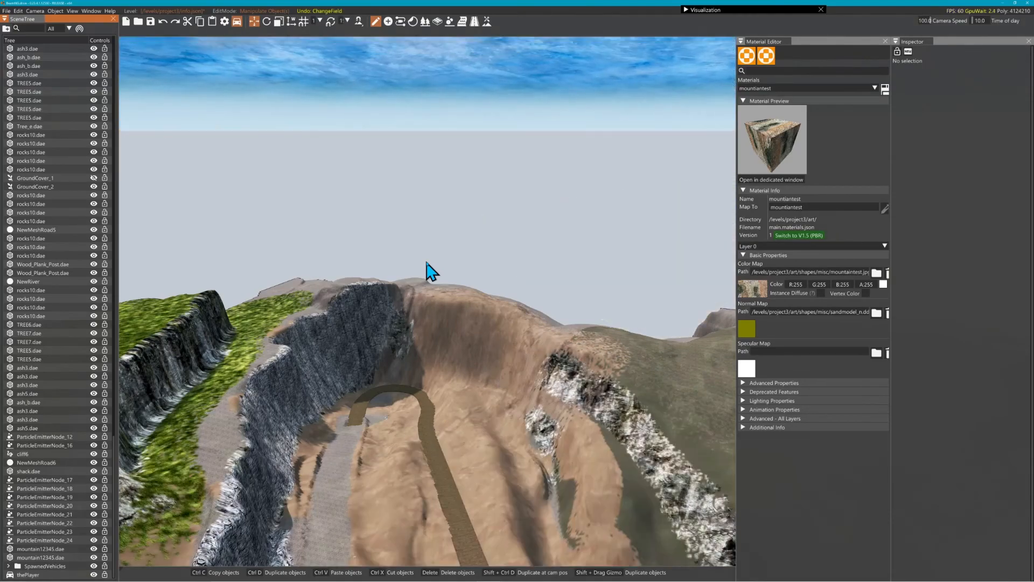
{"action": "right_click_drag", "start_coordinate": [440, 260], "coordinate": [213, 297]}
{"action": "key", "text": "s"}
{"action": "key", "text": "s"}
{"action": "right_click_drag", "start_coordinate": [494, 230], "coordinate": [494, 310]}
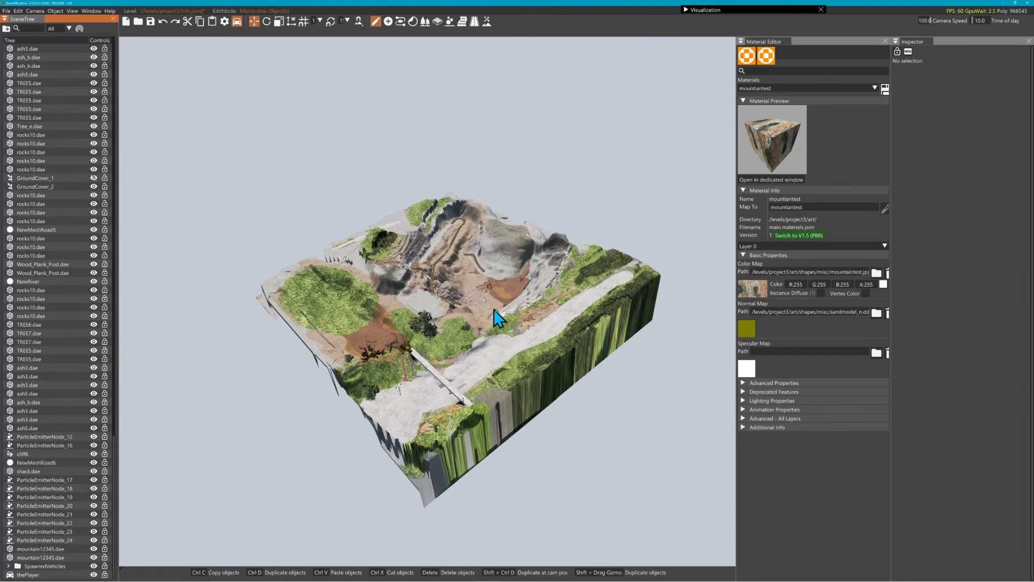
Step: Filter the scene tree by "ter" and select the Project3 terrain block
{"action": "left_click", "coordinate": [35, 28]}
{"action": "type", "text": "ter"}
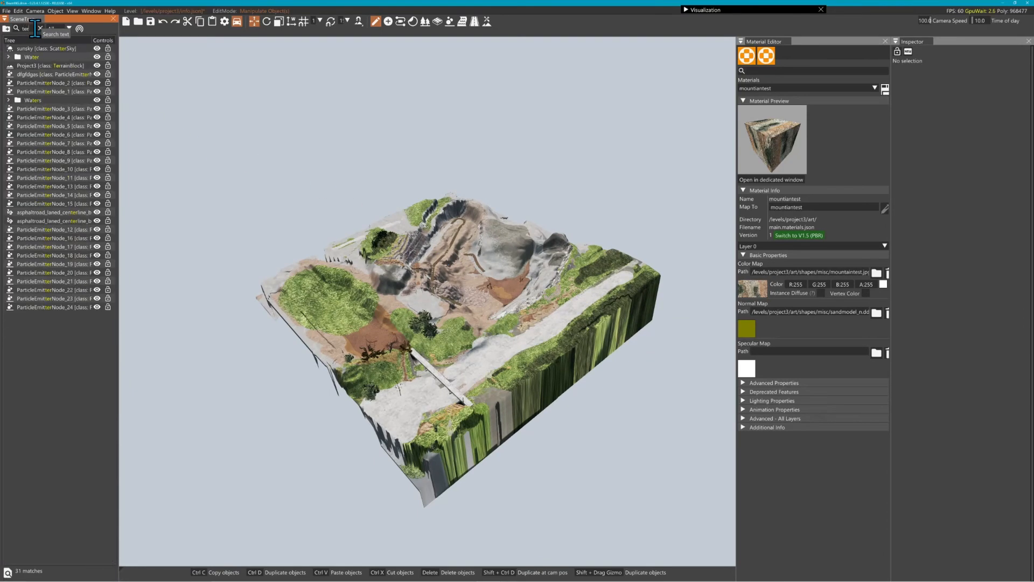
{"action": "left_click", "coordinate": [40, 67]}
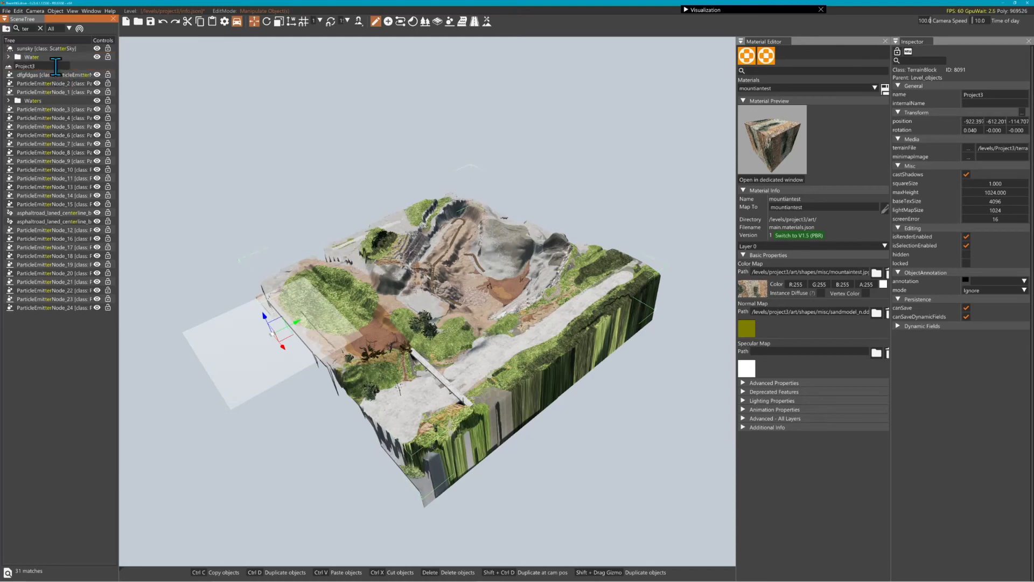
{"action": "double_click", "coordinate": [8, 67]}
{"action": "key", "text": "Return"}
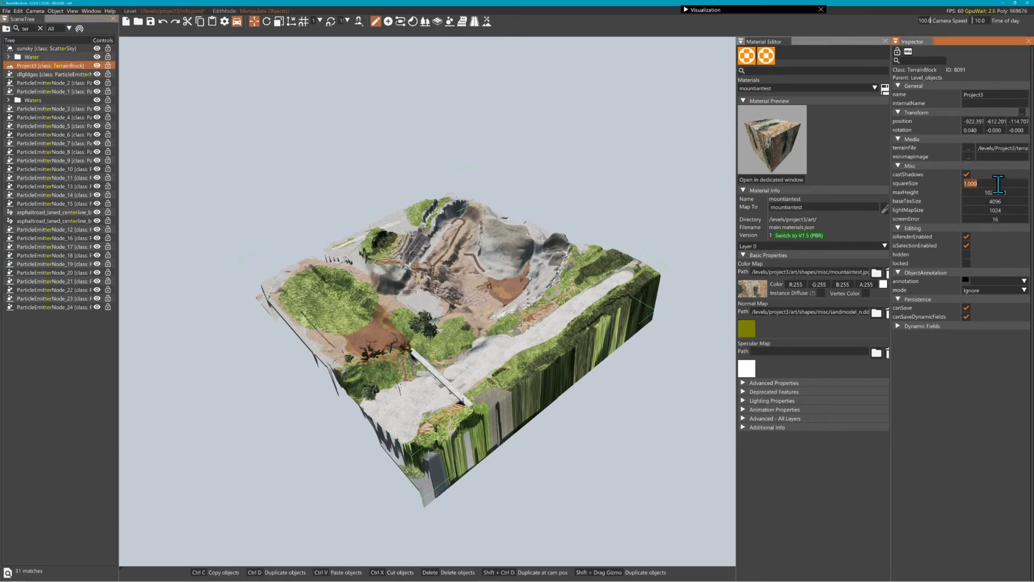
Step: Set the terrain block's squareSize to 2, compare the terrain's scale, and raise the value to 4
{"action": "type", "text": "2"}
{"action": "right_click_drag", "start_coordinate": [681, 249], "coordinate": [679, 254]}
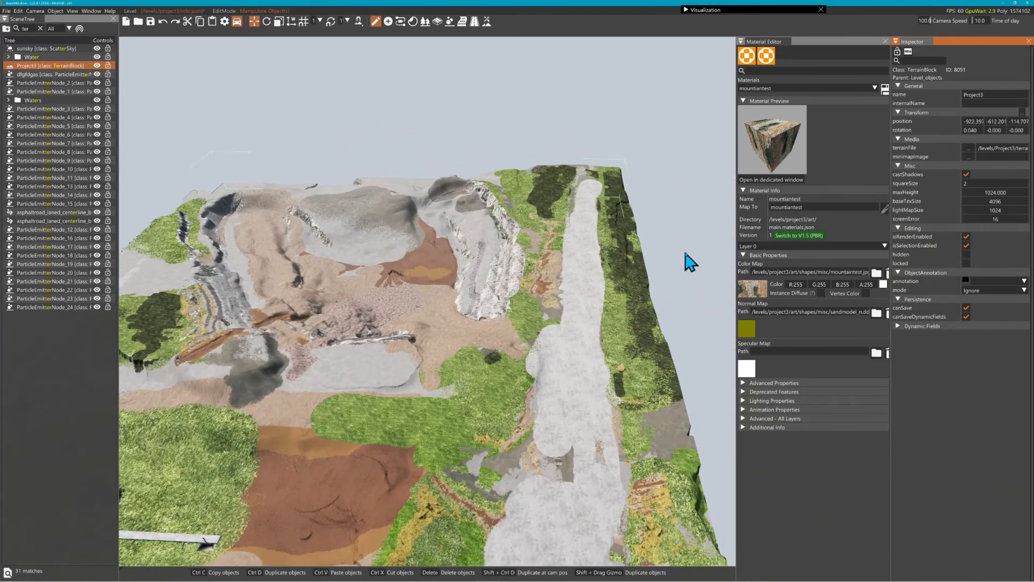
{"action": "type", "text": "4"}
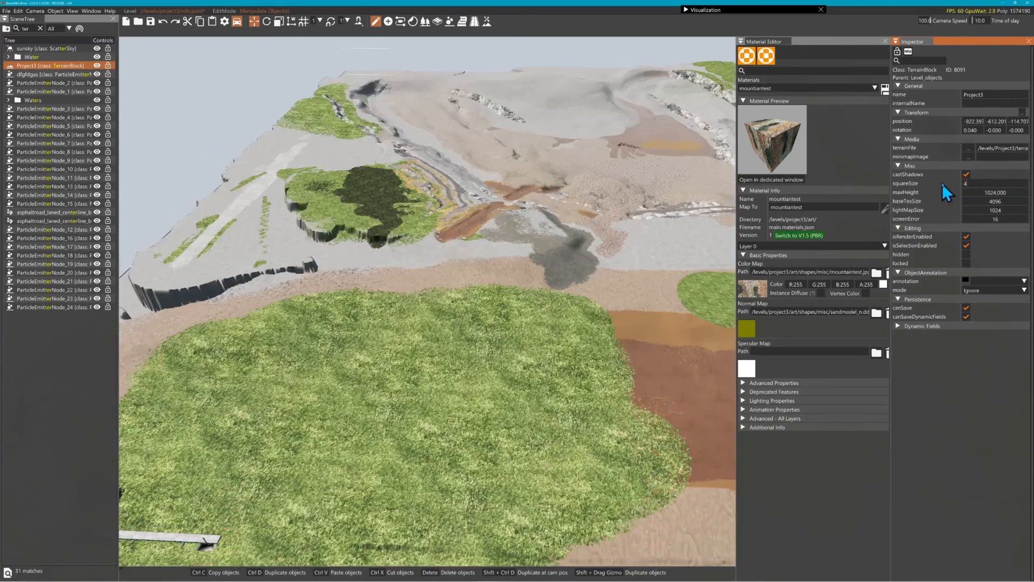
{"action": "right_click_drag", "start_coordinate": [611, 237], "coordinate": [567, 251]}
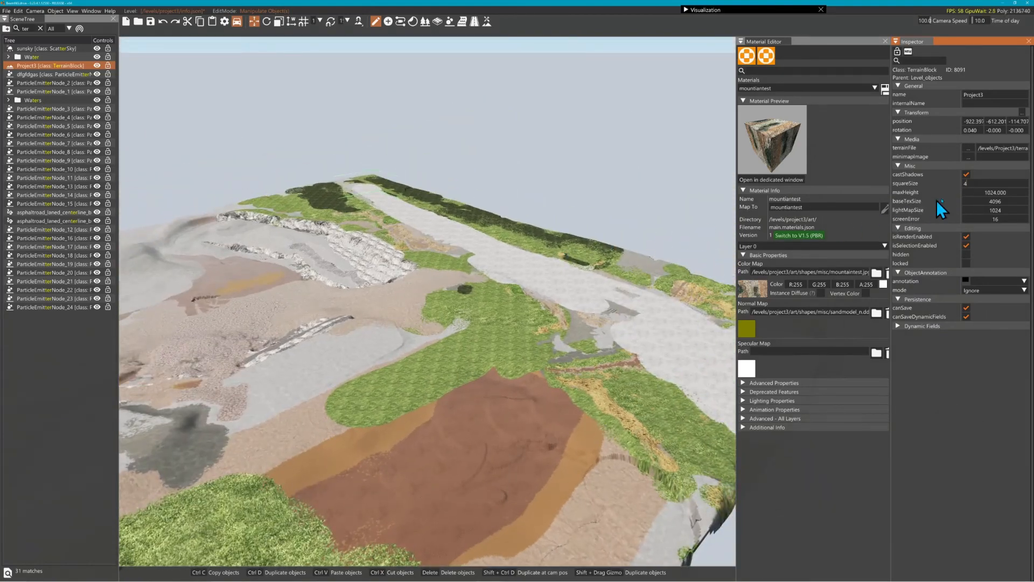
Step: Set the terrain block's squareSize to 64, 32 and finally 16, comparing the terrain's scale at each value
{"action": "type", "text": "64"}
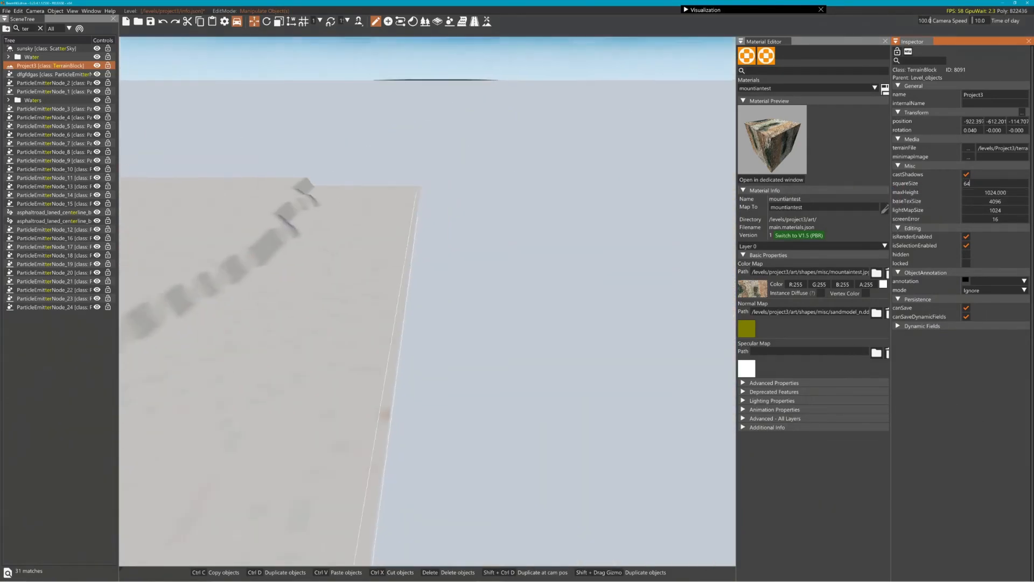
{"action": "right_click_drag", "start_coordinate": [609, 231], "coordinate": [550, 238]}
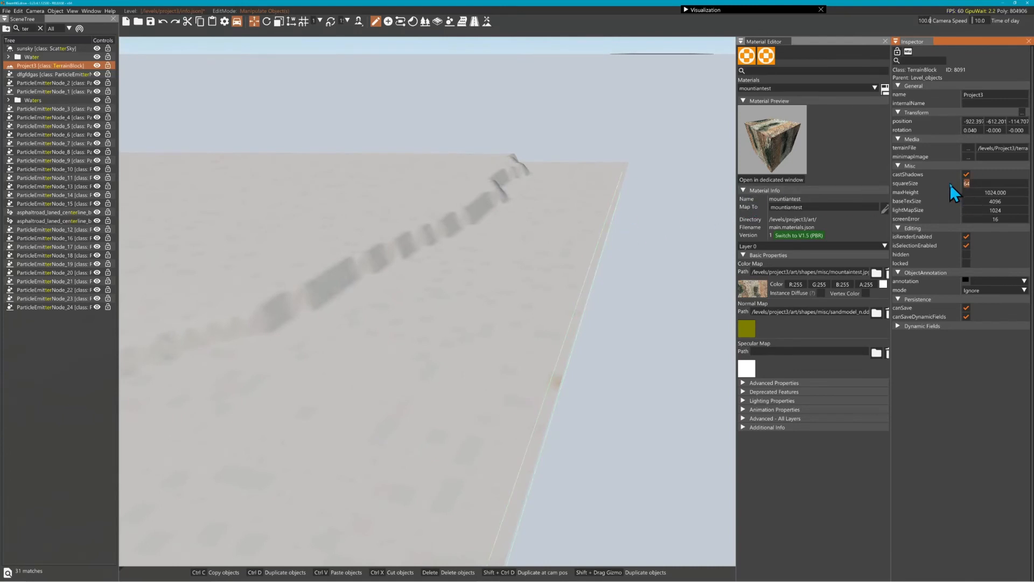
{"action": "type", "text": "32"}
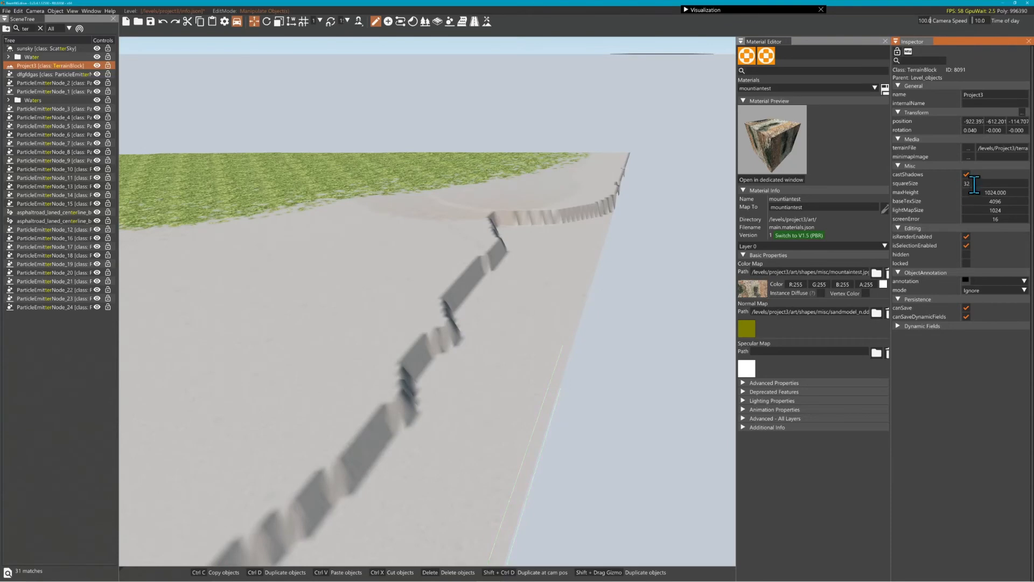
{"action": "type", "text": "16"}
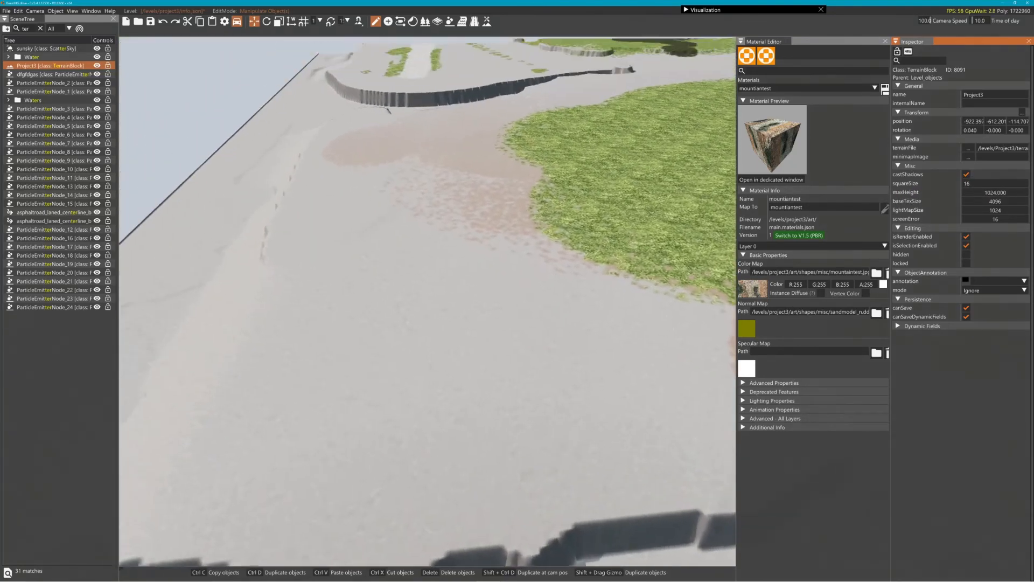
{"action": "right_click_drag", "start_coordinate": [260, 251], "coordinate": [422, 171]}
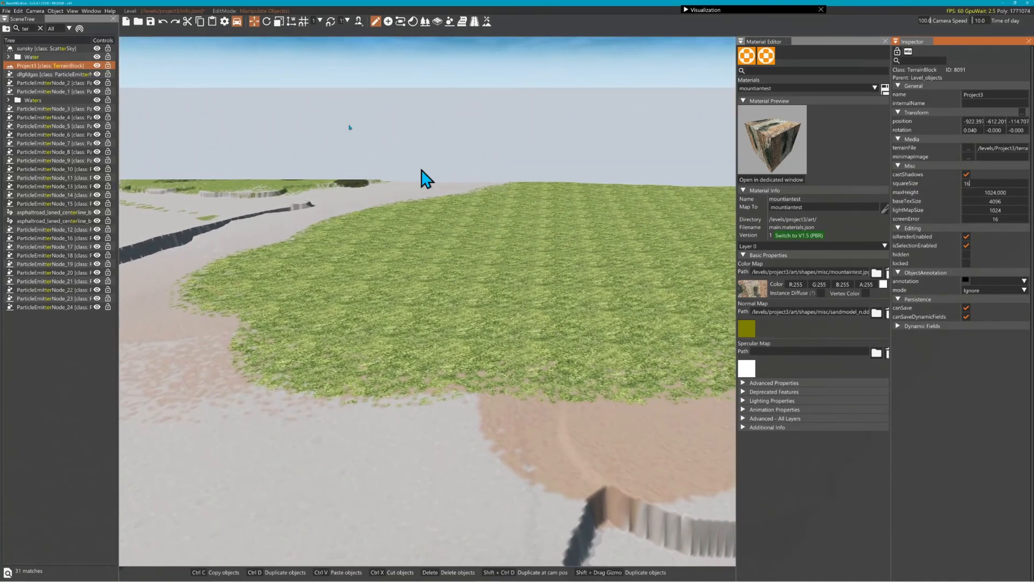
Step: Filter the scene tree by "info", select the theLevelInfo object and set its visibleDistance to 100000
{"action": "left_click", "coordinate": [41, 29]}
{"action": "left_click", "coordinate": [36, 31]}
{"action": "type", "text": "info"}
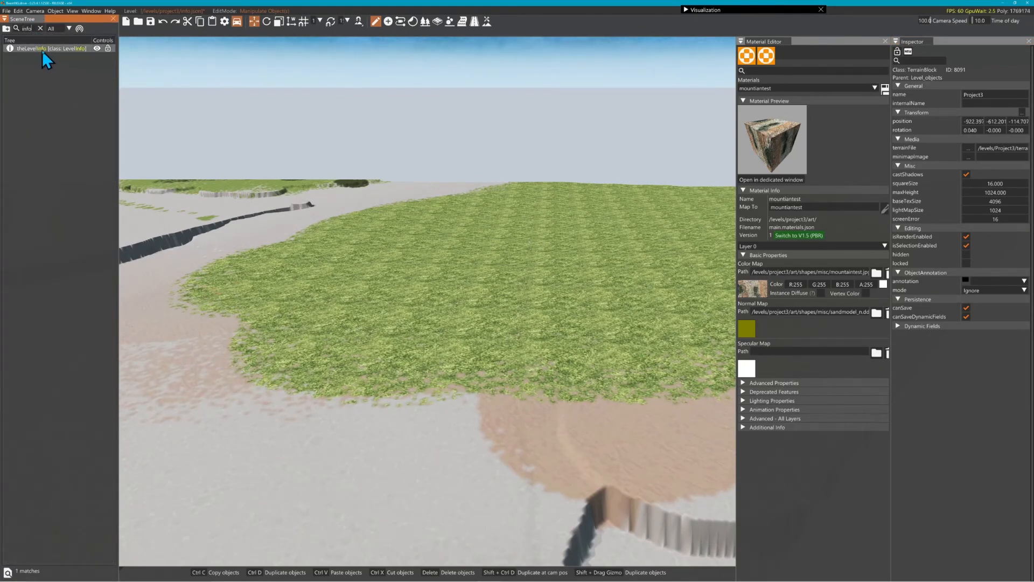
{"action": "left_click", "coordinate": [42, 50]}
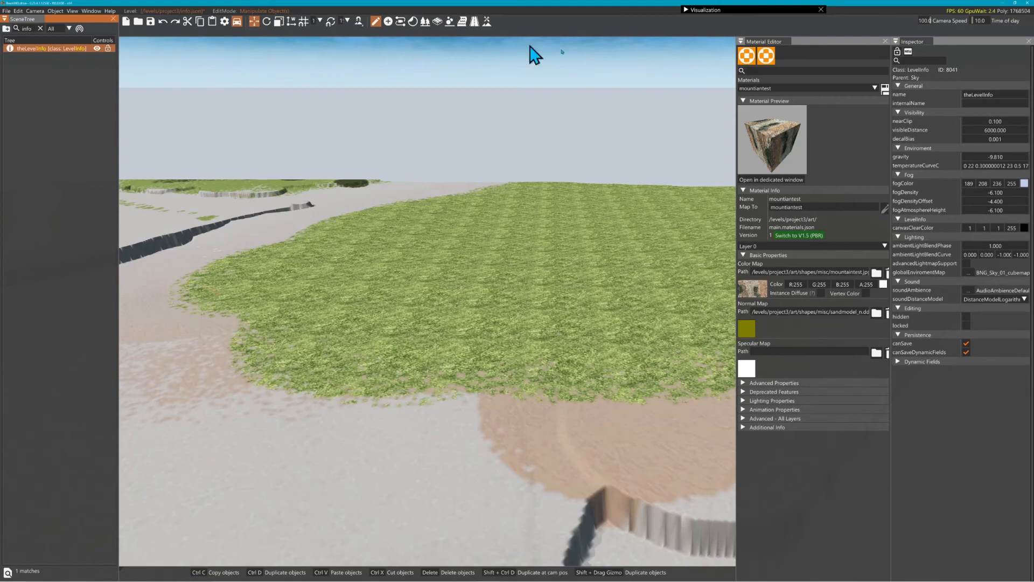
{"action": "double_click", "coordinate": [981, 130]}
{"action": "type", "text": "100000"}
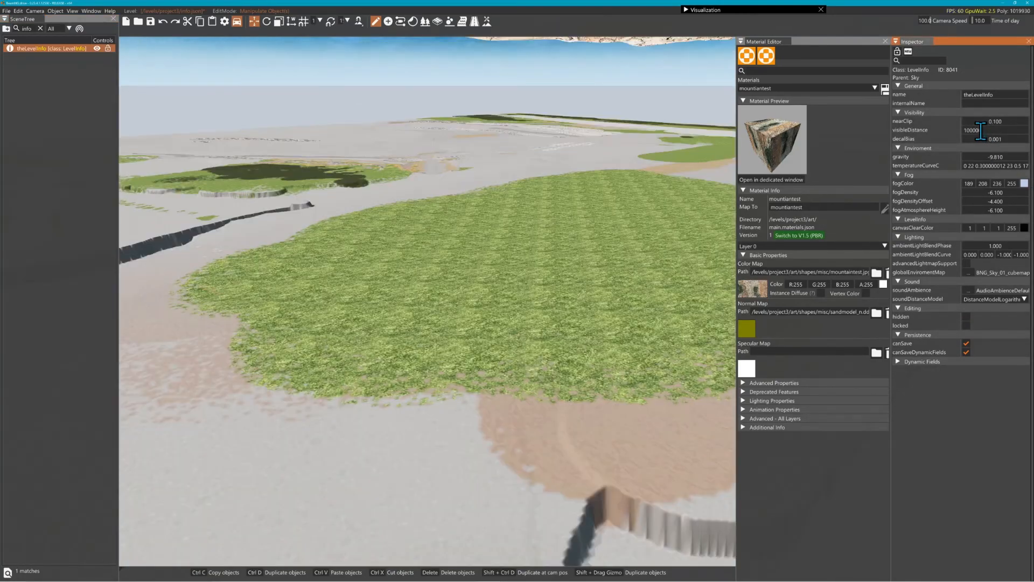
Step: Activate the terrain raising tool with a brush size of 1 and compare the brush's coverage with the ground detail
{"action": "right_click_drag", "start_coordinate": [533, 180], "coordinate": [423, 301]}
{"action": "key", "text": "w"}
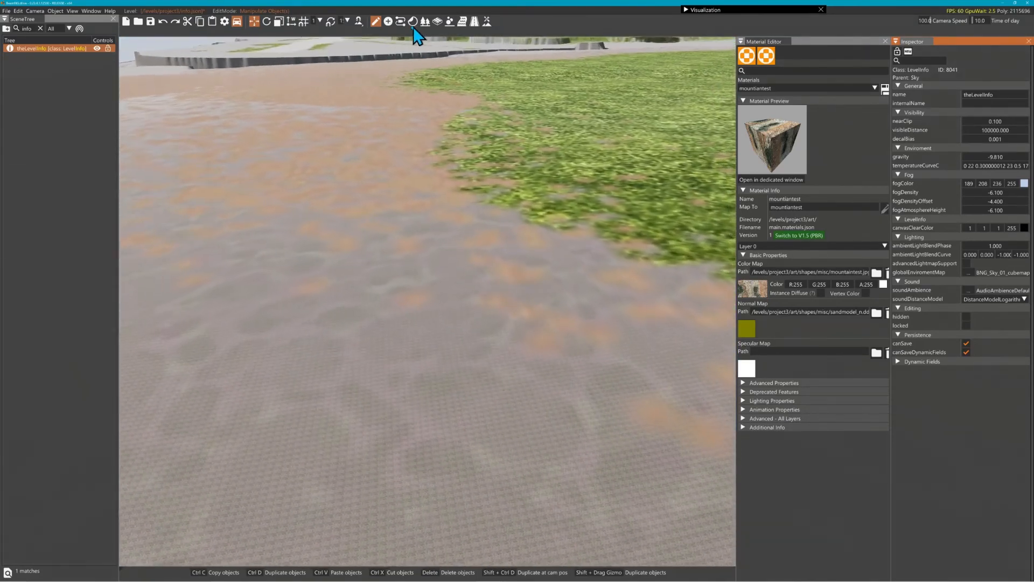
{"action": "left_click", "coordinate": [486, 21]}
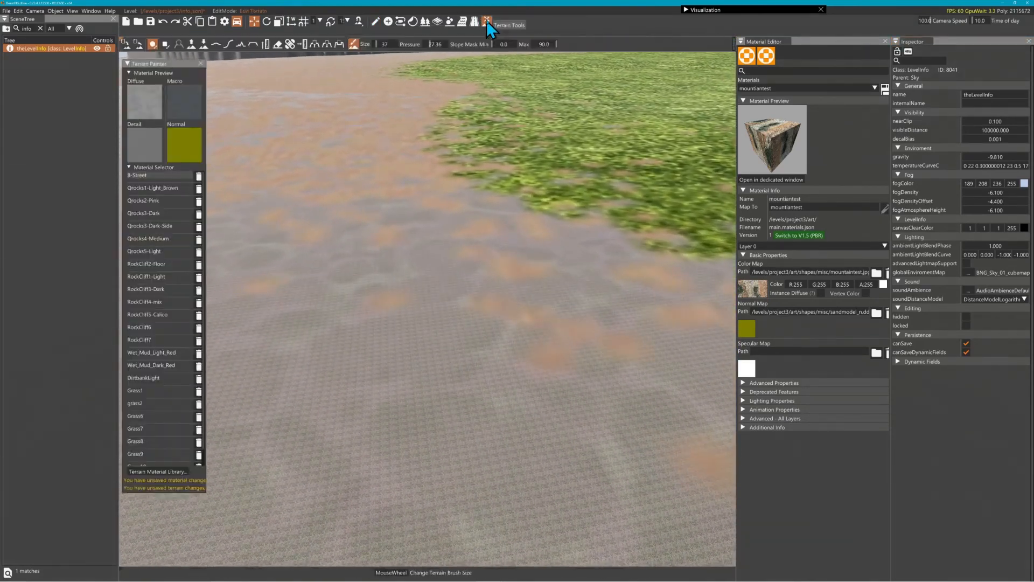
{"action": "left_click", "coordinate": [202, 44]}
{"action": "left_click_drag", "start_coordinate": [374, 44], "coordinate": [351, 47]}
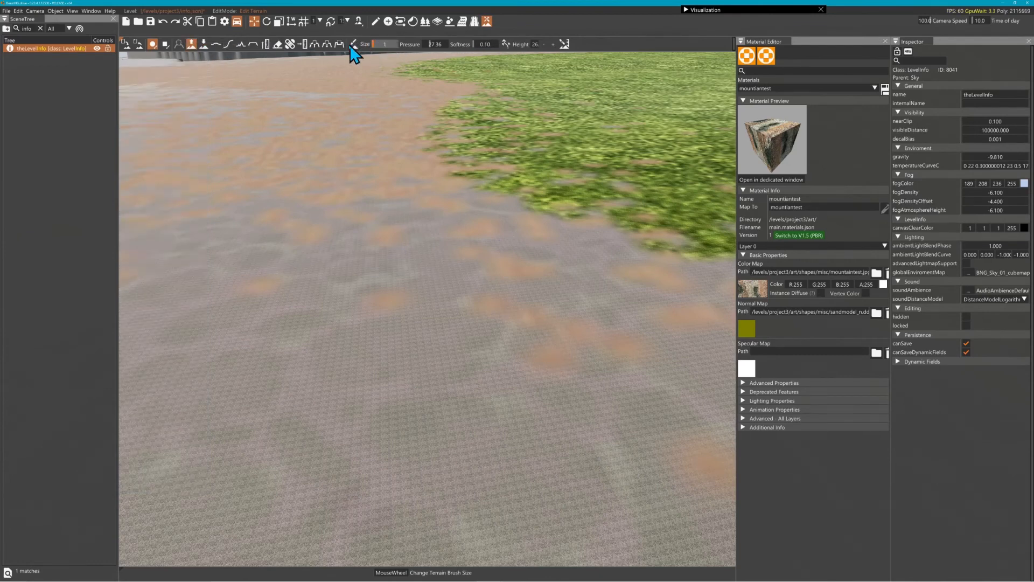
{"action": "key", "text": "w"}
{"action": "right_click_drag", "start_coordinate": [474, 319], "coordinate": [507, 387]}
{"action": "right_click_drag", "start_coordinate": [480, 154], "coordinate": [481, 296]}
{"action": "key", "text": "w"}
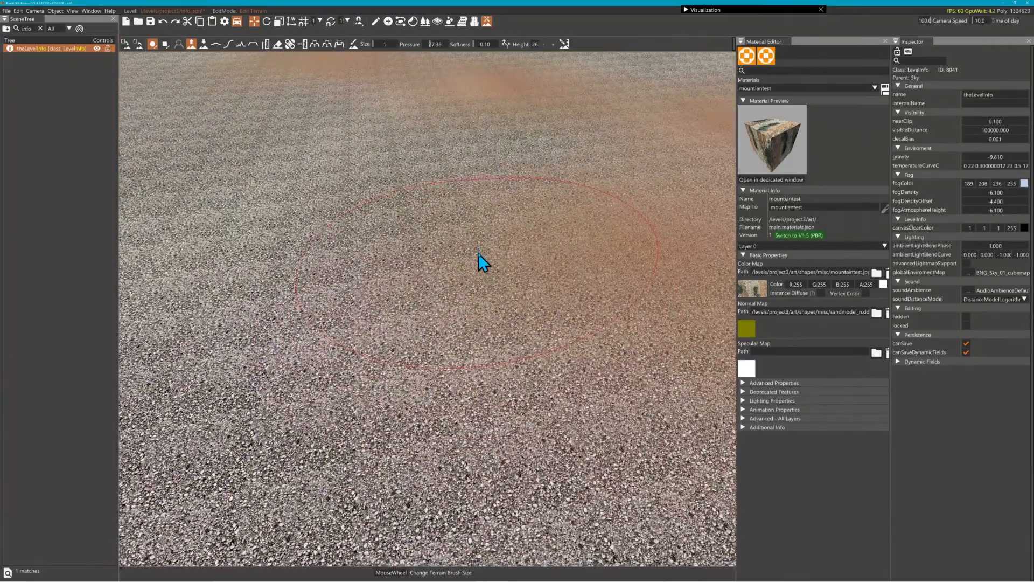
{"action": "right_click_drag", "start_coordinate": [478, 254], "coordinate": [478, 216]}
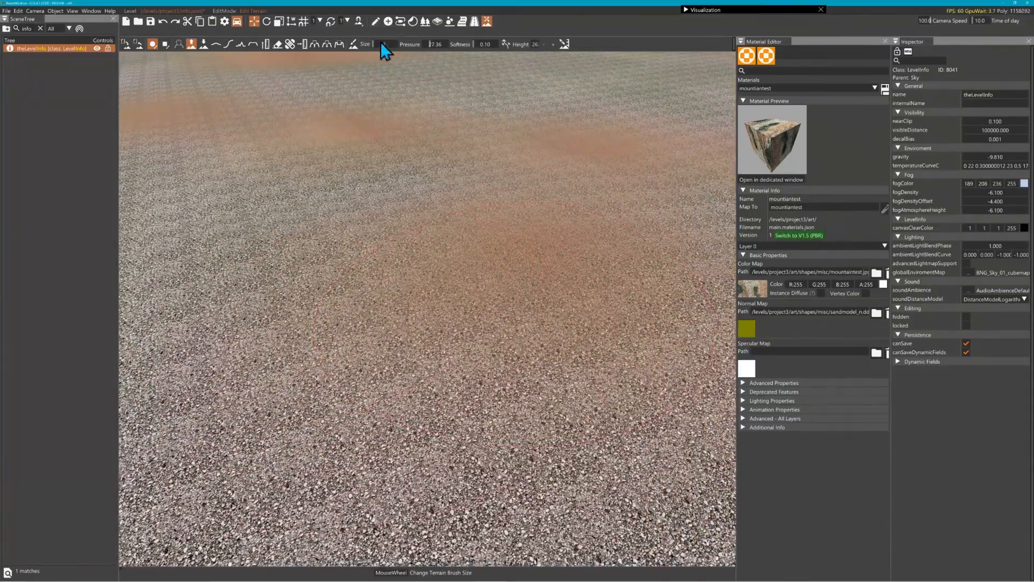
{"action": "key", "text": "s"}
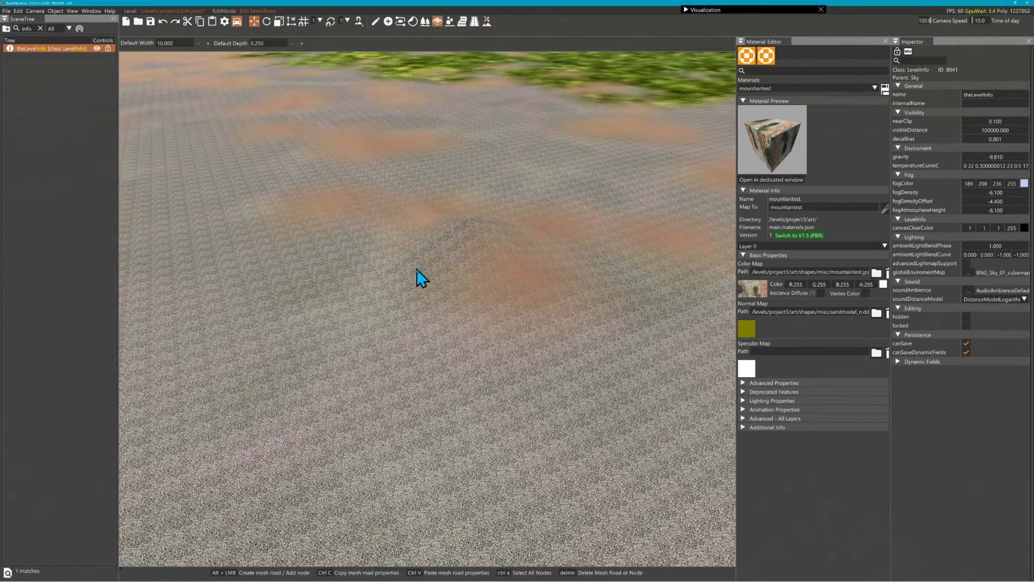
Step: Leave the editor, inspect the enlarged terrain and the truck with the free camera, and return to the editor
{"action": "key", "text": "F11"}
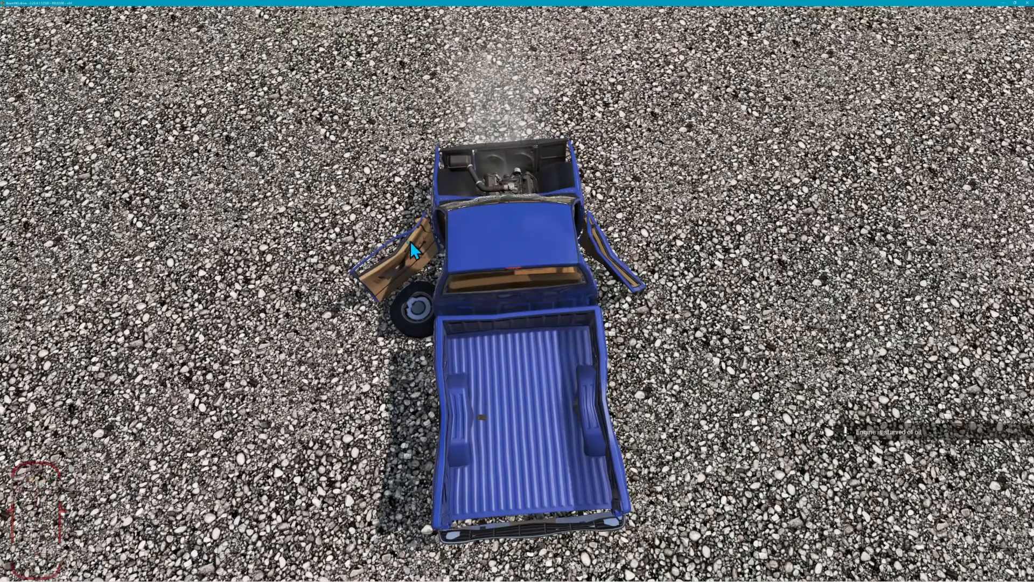
{"action": "key", "text": "shift+c"}
{"action": "key", "text": "shift+s"}
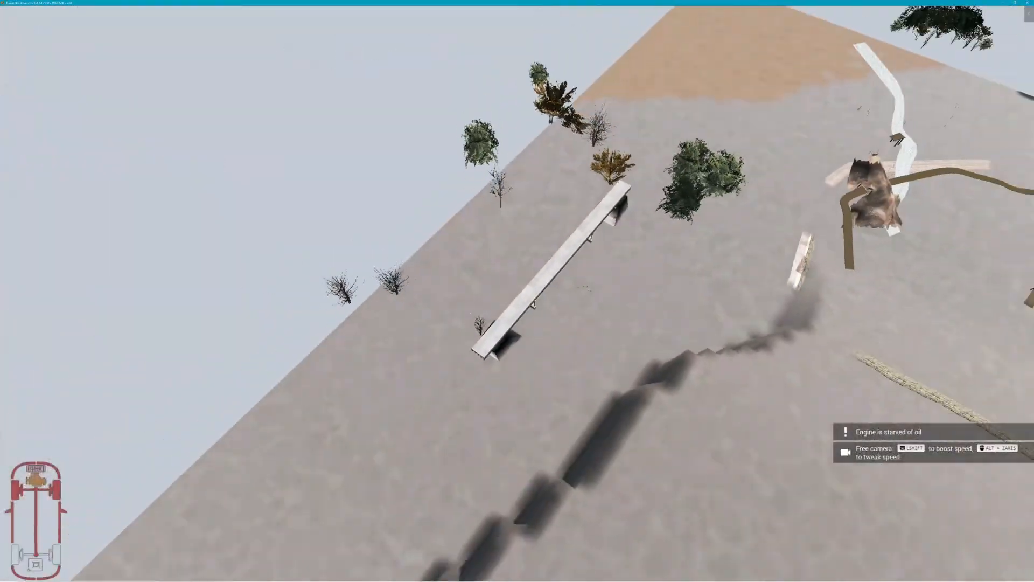
{"action": "key", "text": "shift+w"}
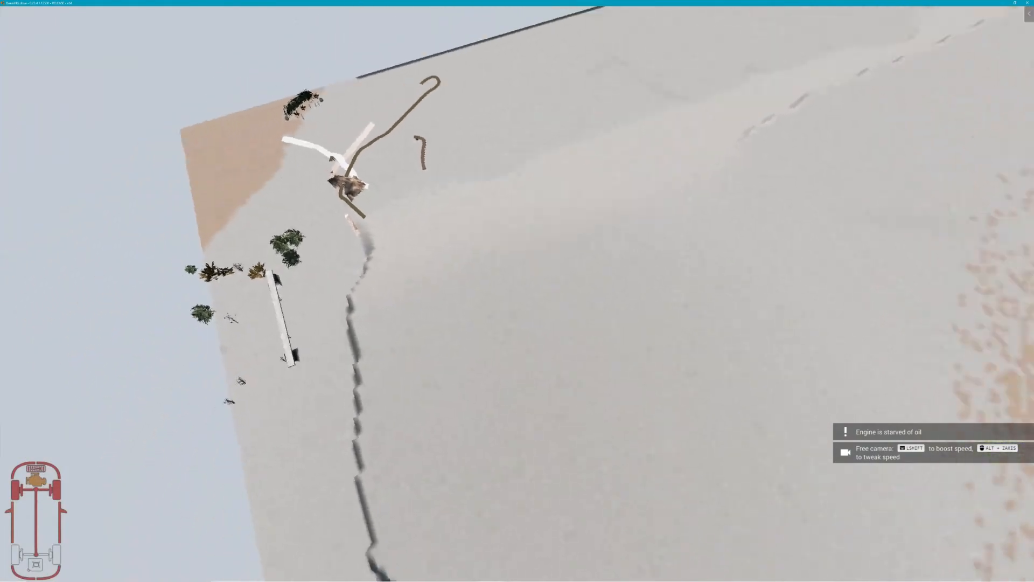
{"action": "key", "text": "w"}
{"action": "key", "text": "shift+w"}
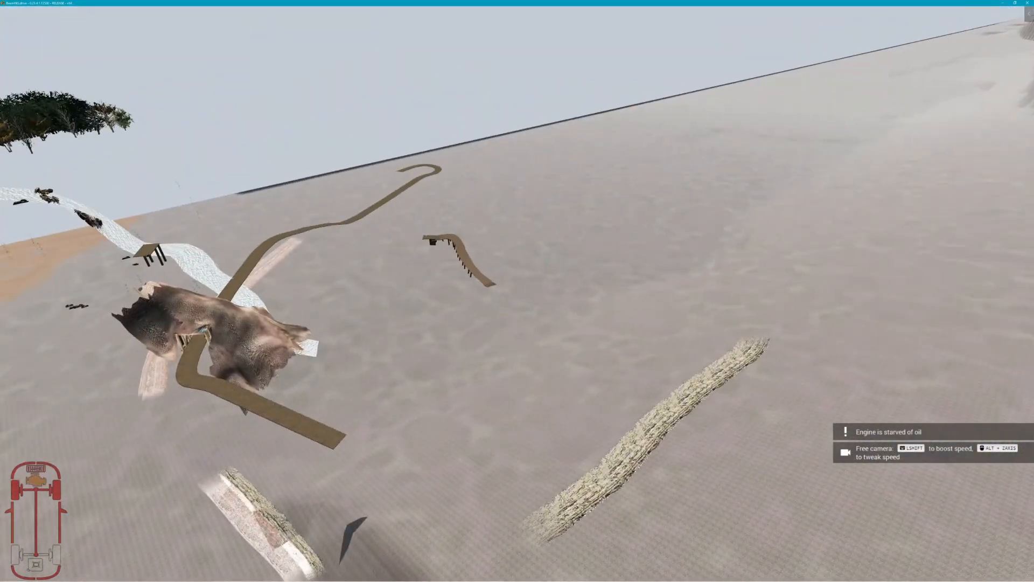
{"action": "key", "text": "w"}
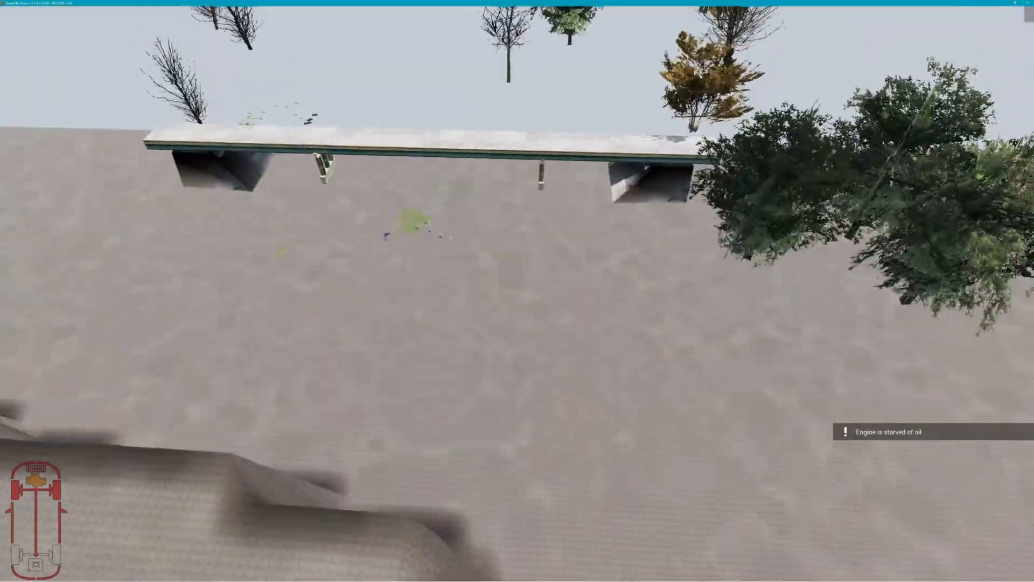
{"action": "key", "text": "w"}
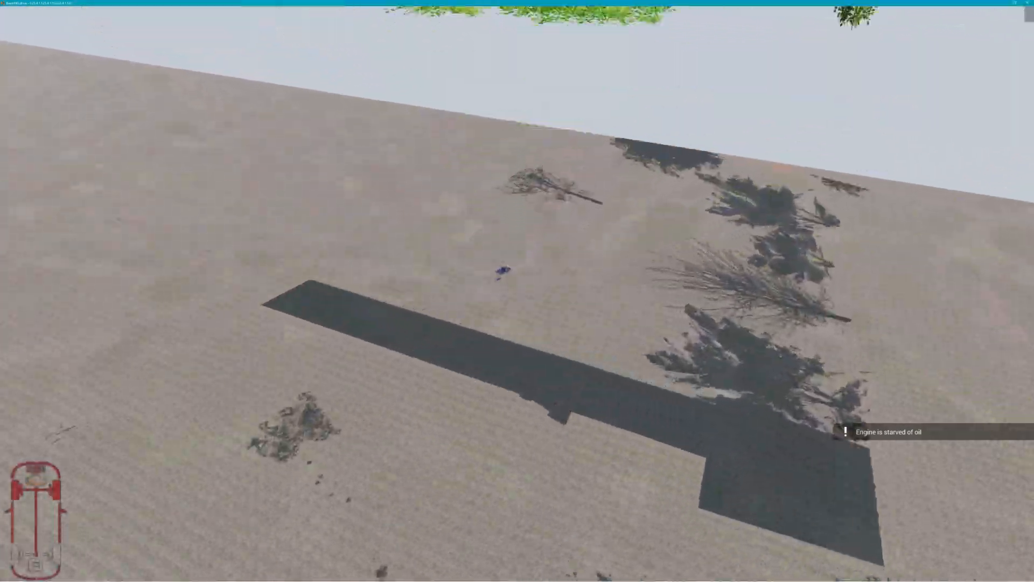
{"action": "key", "text": "w"}
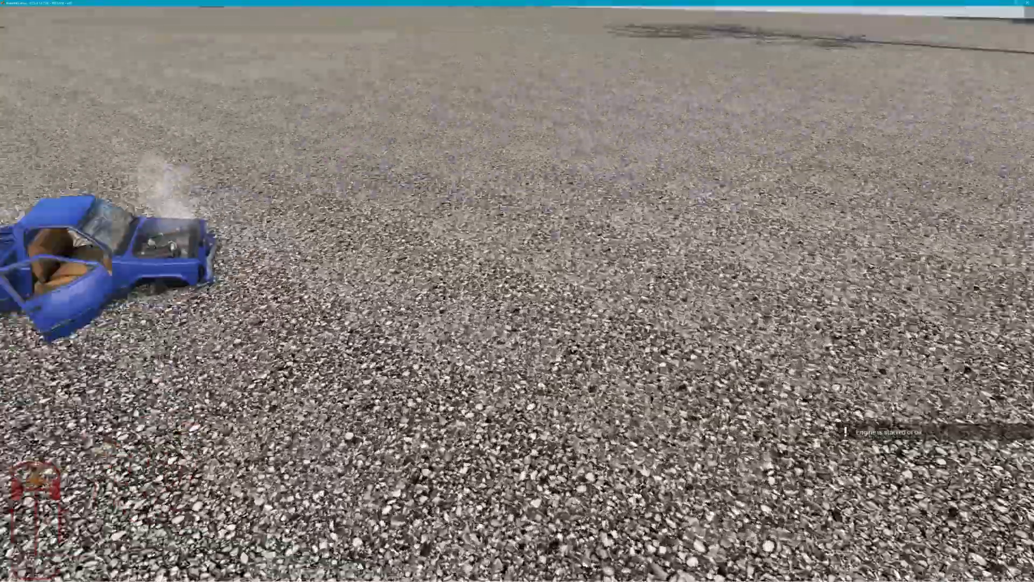
{"action": "key", "text": "F11"}
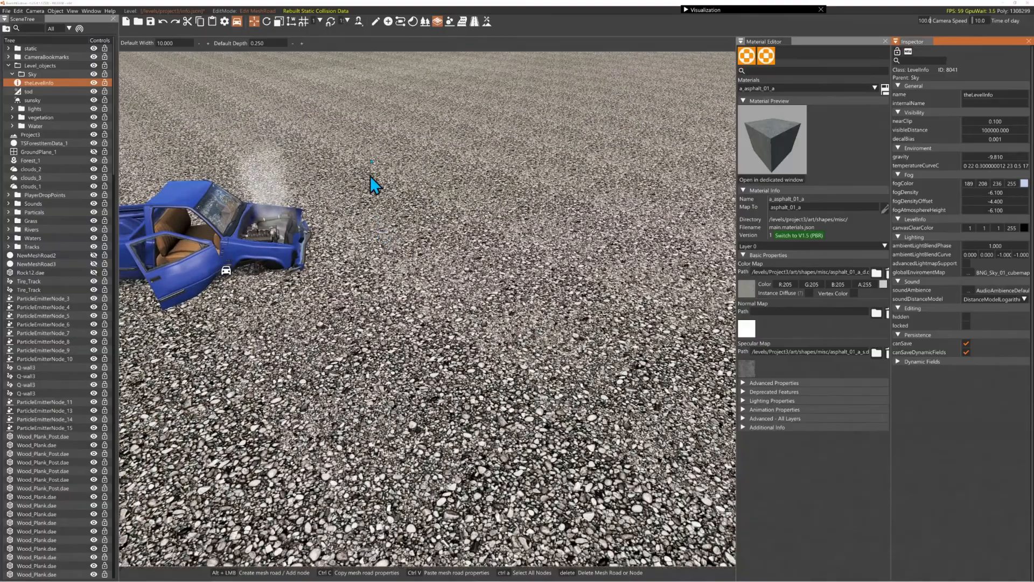
Step: Raise a cone-shaped gravel hill beside the blue truck with the size 1 terrain brush
{"action": "left_click", "coordinate": [486, 20]}
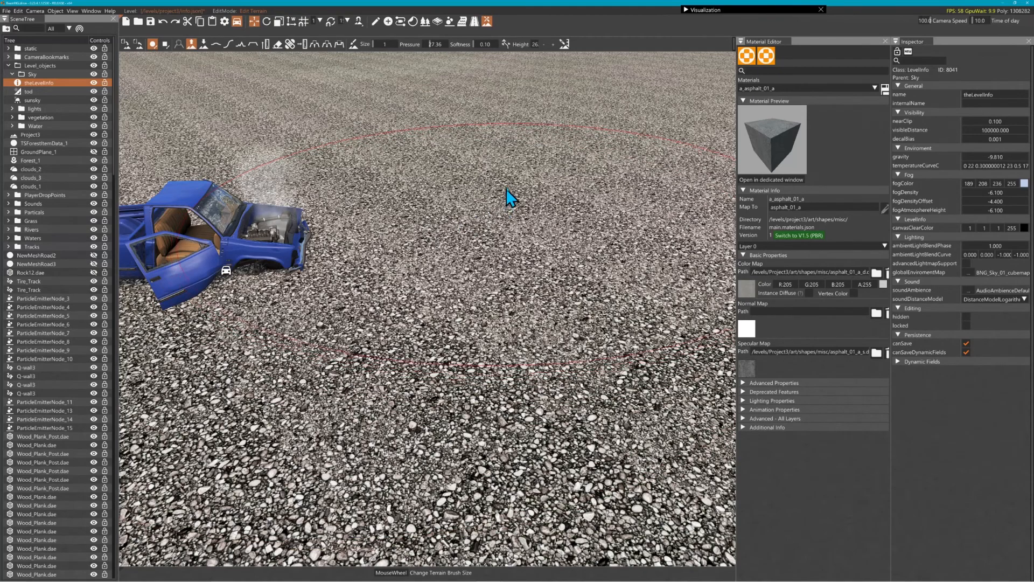
{"action": "left_click_drag", "start_coordinate": [566, 150], "coordinate": [523, 167]}
{"action": "right_click_drag", "start_coordinate": [522, 167], "coordinate": [540, 131]}
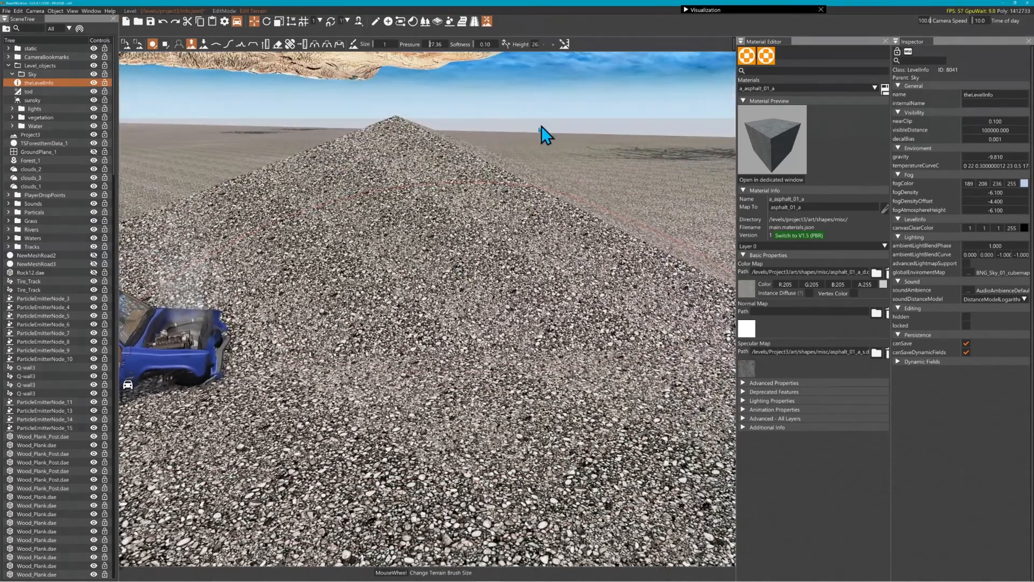
Step: Examine the raised hill, the tall terrain walls and the ground around the truck from several viewpoints
{"action": "right_click_drag", "start_coordinate": [580, 189], "coordinate": [568, 195]}
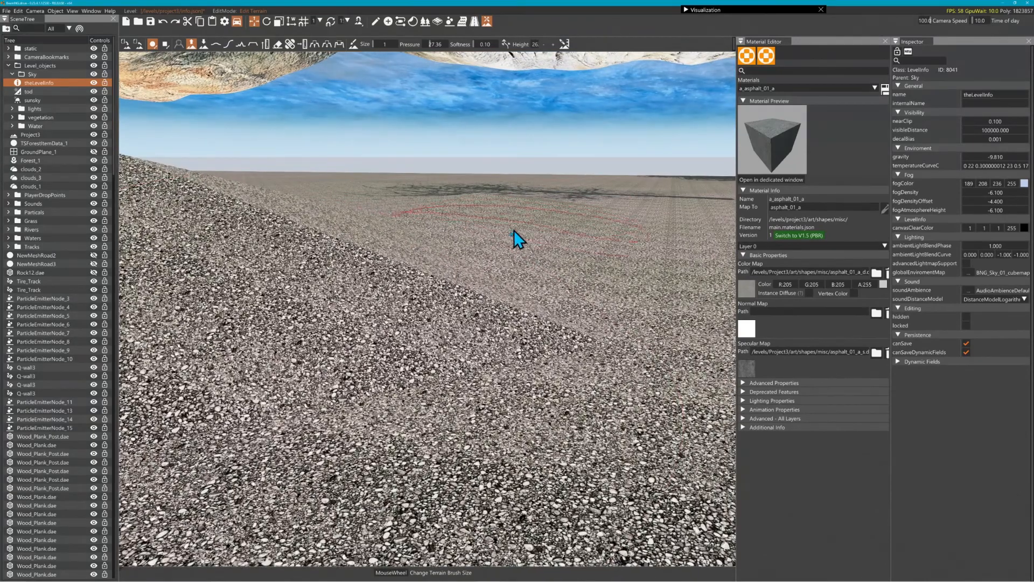
{"action": "key", "text": "s"}
{"action": "mouse_move", "coordinate": [551, 295]}
{"action": "right_mouse_down"}
{"action": "mouse_move", "coordinate": [431, 286]}
{"action": "mouse_move", "coordinate": [436, 275]}
{"action": "right_mouse_up"}
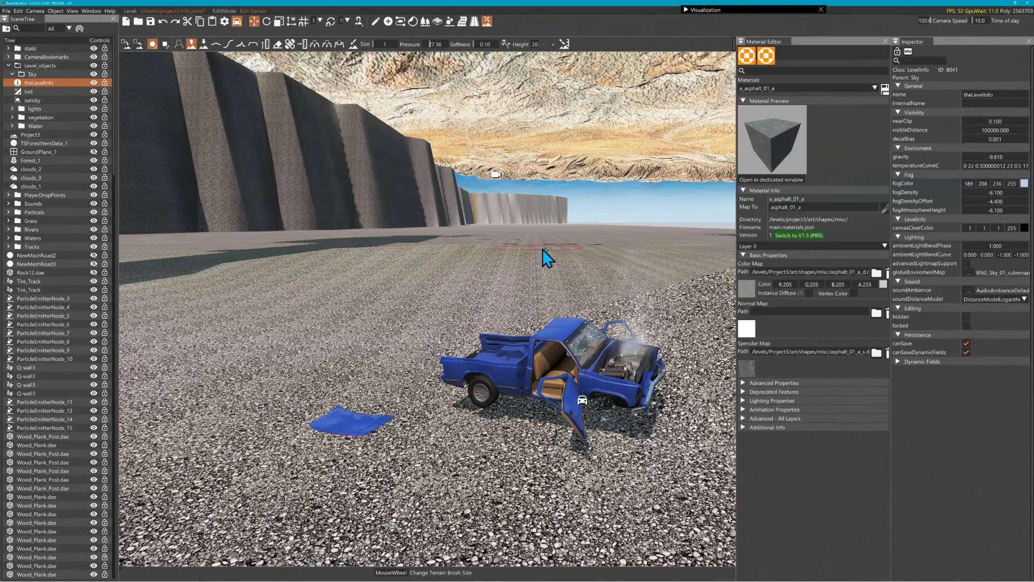
{"action": "right_click_drag", "start_coordinate": [496, 253], "coordinate": [477, 269]}
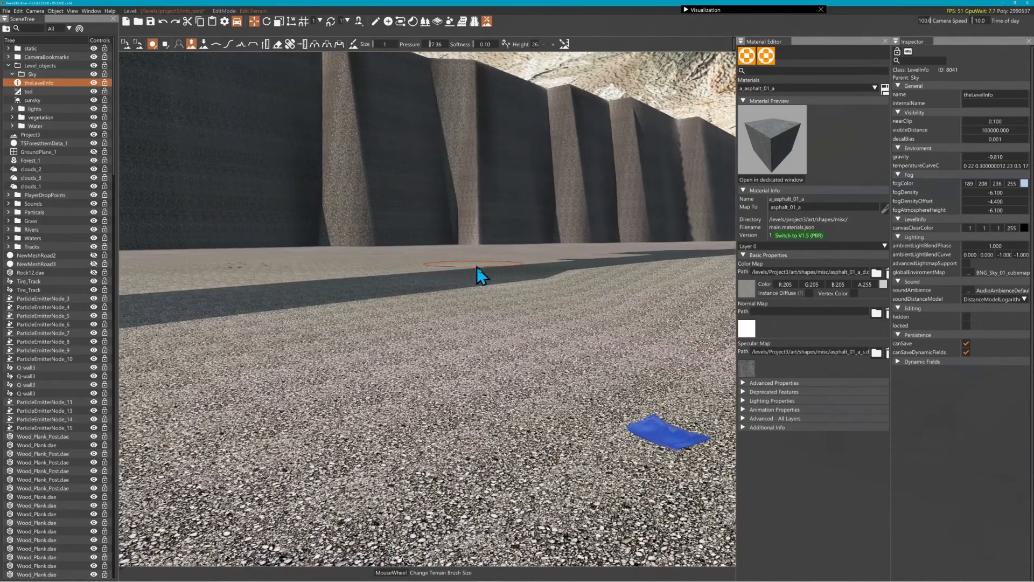
{"action": "left_click_drag", "start_coordinate": [501, 282], "coordinate": [489, 312]}
{"action": "right_click_drag", "start_coordinate": [461, 350], "coordinate": [679, 323]}
{"action": "key", "text": "w"}
{"action": "right_click_drag", "start_coordinate": [367, 294], "coordinate": [476, 322]}
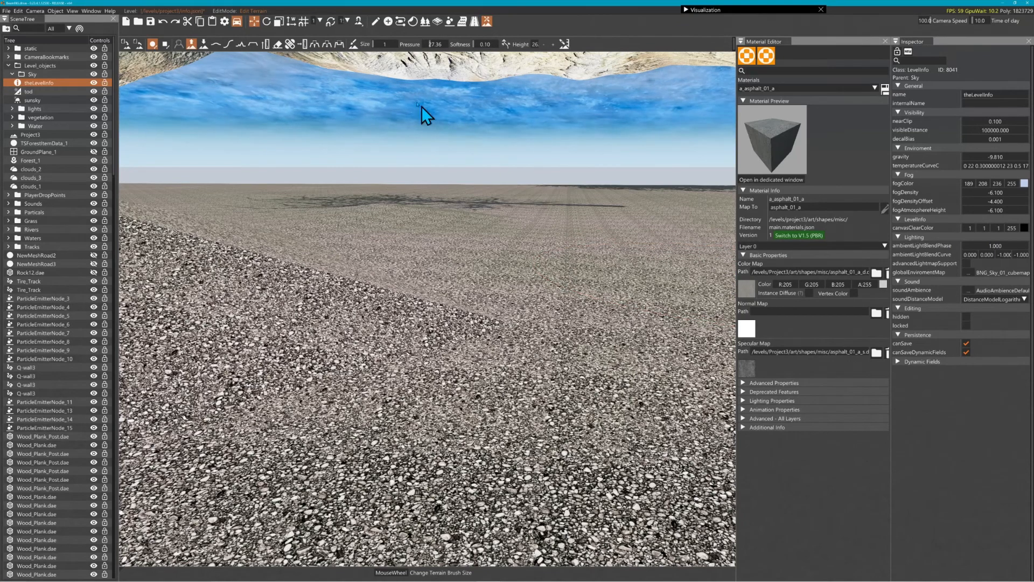
Step: Filter the scene tree by "ter", select the Project3 terrain block and set its squareSize to 0.25
{"action": "left_click", "coordinate": [30, 28]}
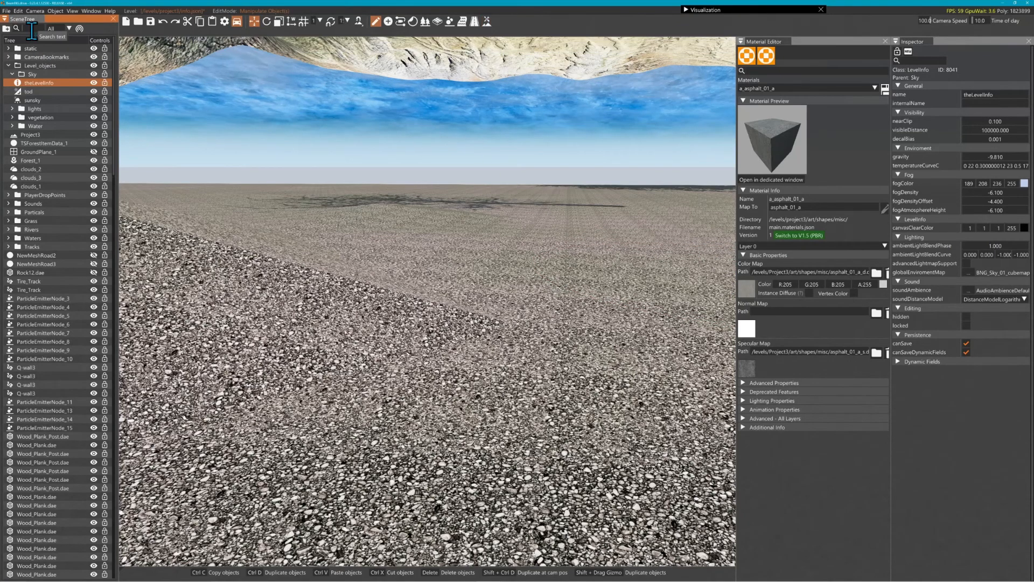
{"action": "type", "text": "ter"}
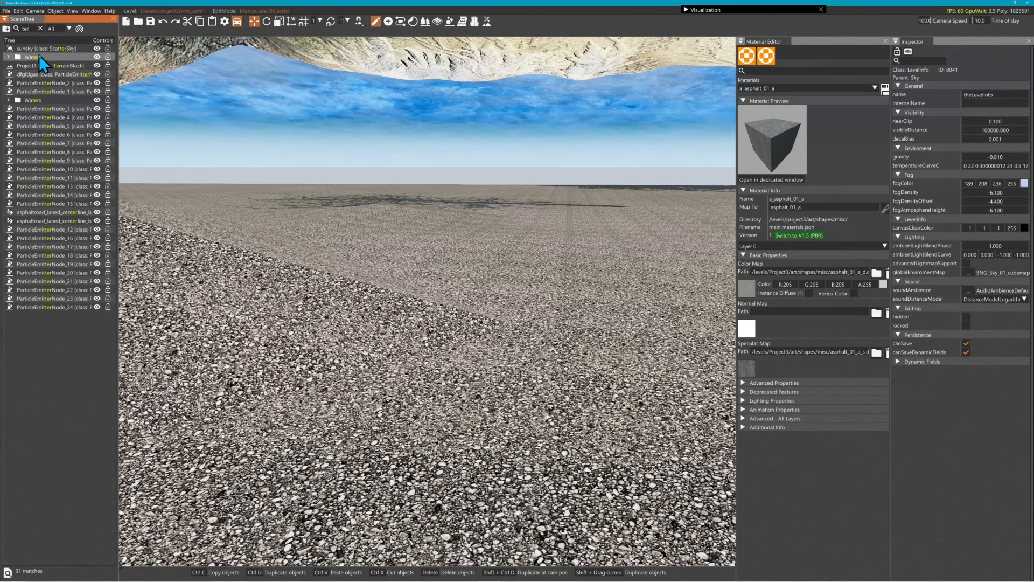
{"action": "left_click", "coordinate": [28, 65]}
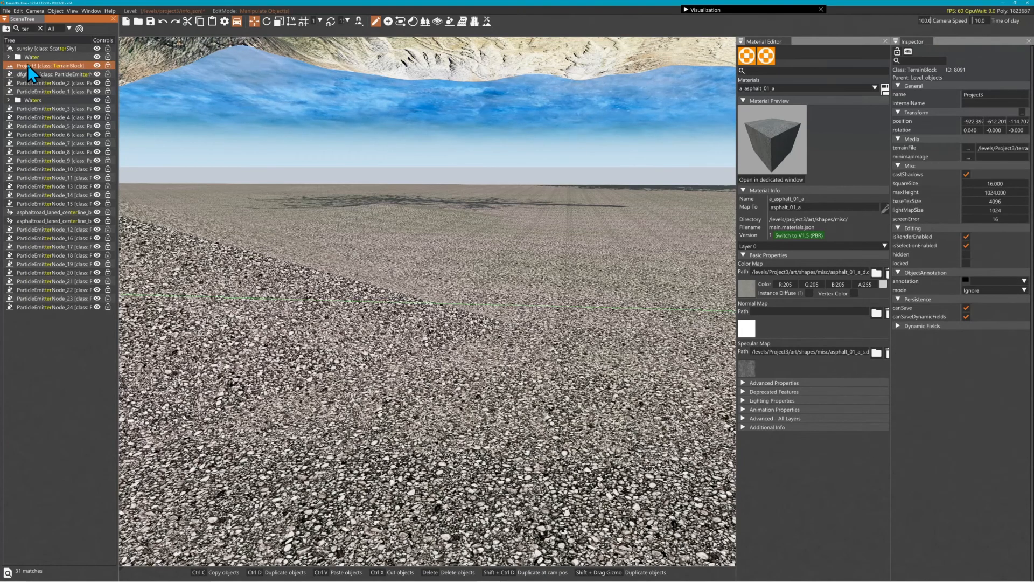
{"action": "left_click", "coordinate": [991, 184]}
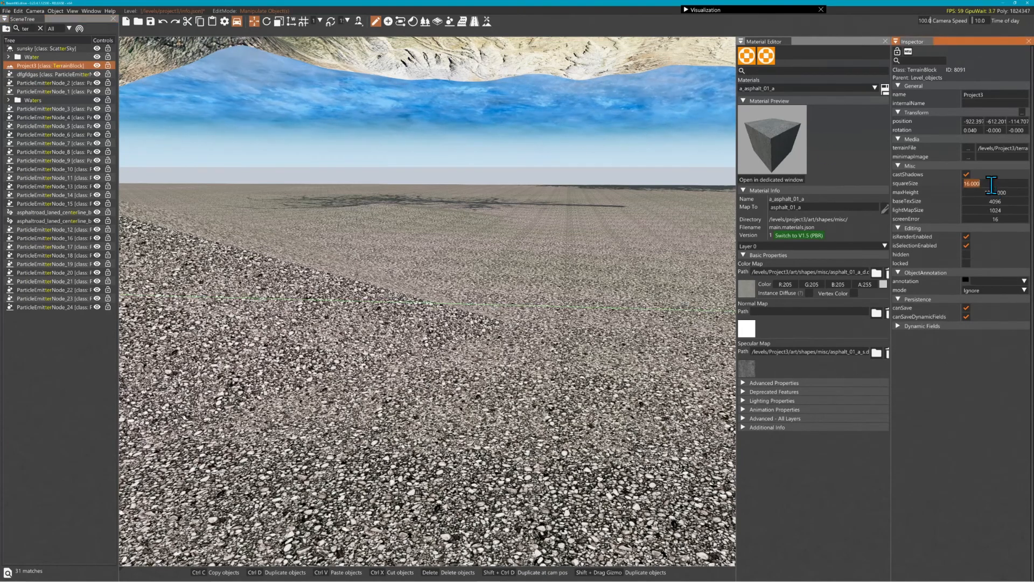
{"action": "type", "text": "0.25"}
{"action": "key", "text": "Return"}
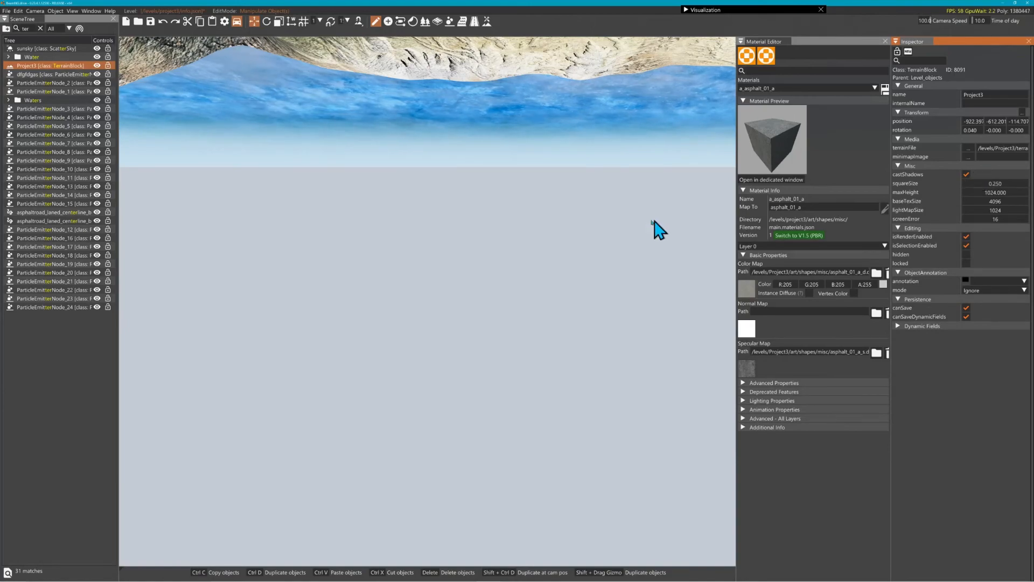
Step: Inspect the rescaled terrain's cracked road and the wrecked blue truck up close, both in the editor and outside it
{"action": "right_click_drag", "start_coordinate": [427, 301], "coordinate": [156, 215]}
{"action": "key", "text": "w"}
{"action": "mouse_move", "coordinate": [576, 233]}
{"action": "right_mouse_down"}
{"action": "mouse_move", "coordinate": [576, 135]}
{"action": "mouse_move", "coordinate": [588, 146]}
{"action": "mouse_move", "coordinate": [587, 431]}
{"action": "mouse_move", "coordinate": [577, 474]}
{"action": "mouse_move", "coordinate": [565, 356]}
{"action": "mouse_move", "coordinate": [560, 366]}
{"action": "mouse_move", "coordinate": [565, 301]}
{"action": "mouse_move", "coordinate": [592, 229]}
{"action": "right_mouse_up"}
{"action": "key", "text": "w"}
{"action": "key", "text": "w"}
{"action": "key", "text": "s"}
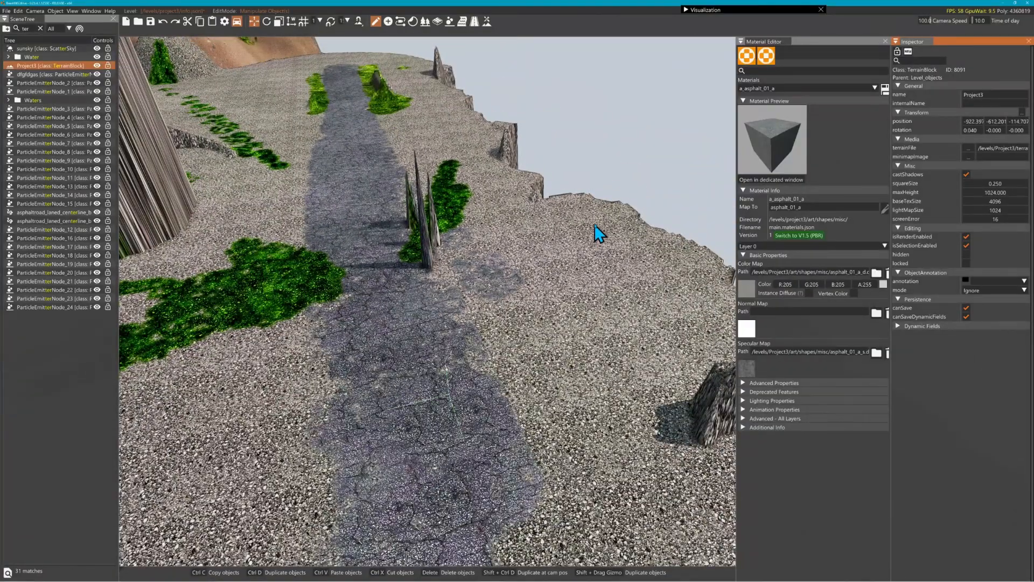
{"action": "key", "text": "F11"}
{"action": "key", "text": "shift+c"}
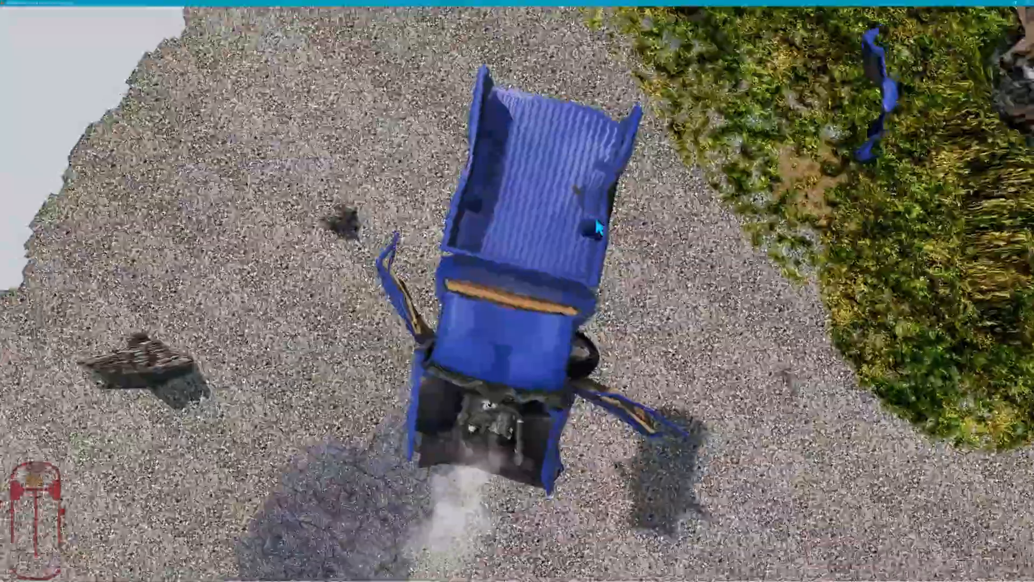
{"action": "key", "text": "F11"}
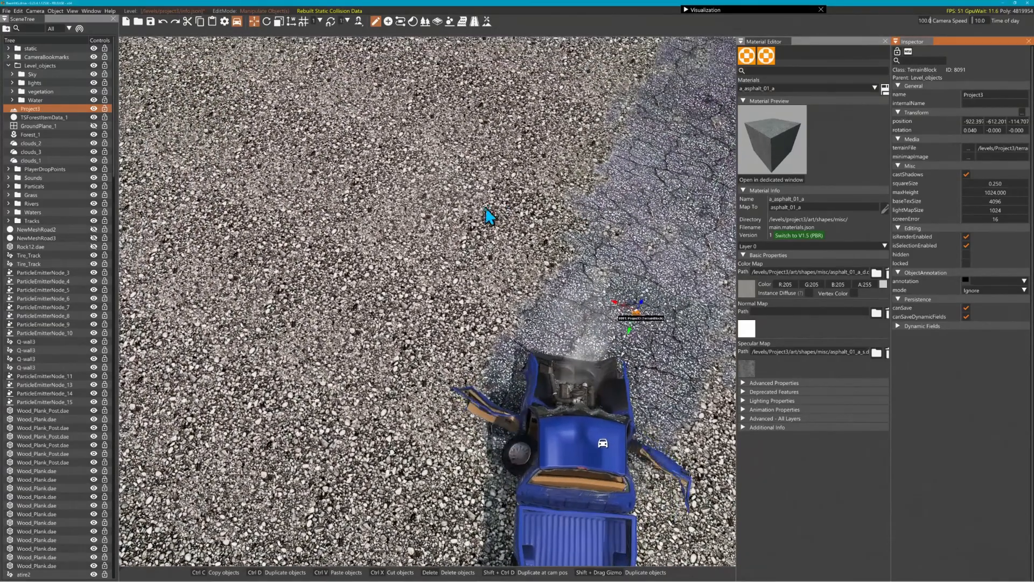
Step: Raise thin gravel ridges in front of the truck and along the road's edge with the size 1 terrain brush
{"action": "left_click", "coordinate": [486, 21]}
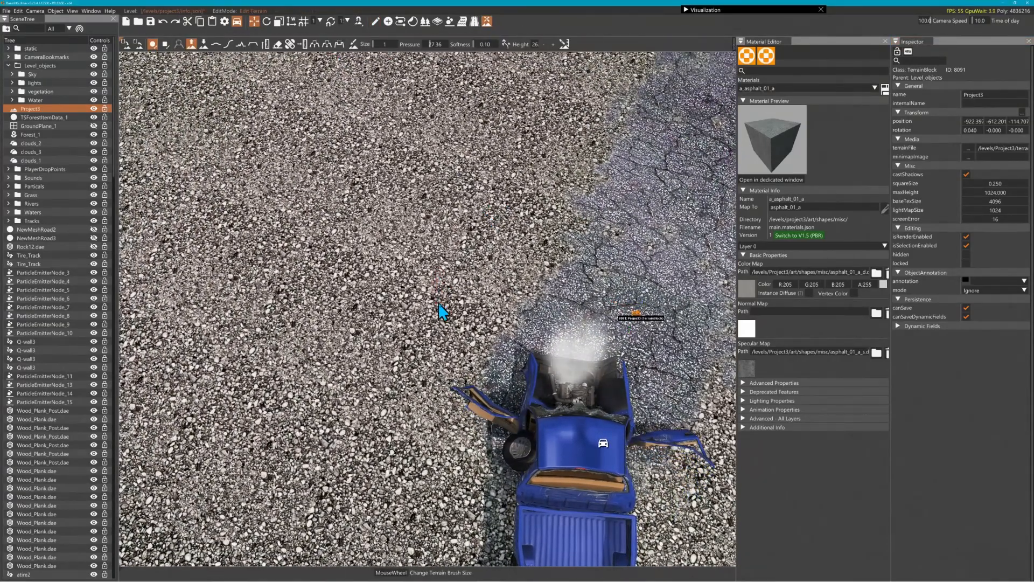
{"action": "mouse_move", "coordinate": [452, 317]}
{"action": "left_mouse_down"}
{"action": "mouse_move", "coordinate": [501, 237]}
{"action": "mouse_move", "coordinate": [422, 307]}
{"action": "mouse_move", "coordinate": [482, 297]}
{"action": "mouse_move", "coordinate": [557, 238]}
{"action": "mouse_move", "coordinate": [636, 243]}
{"action": "left_mouse_up"}
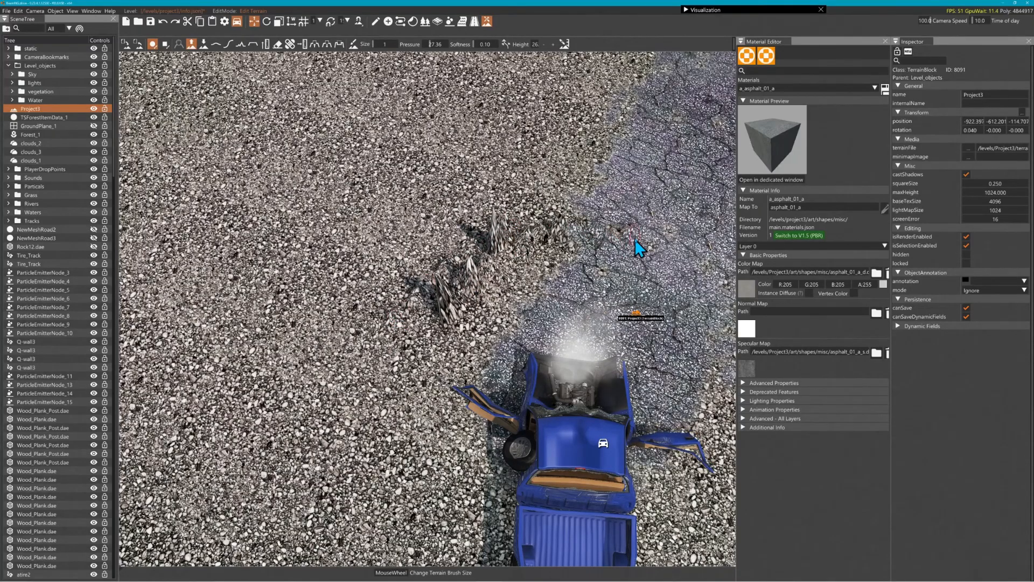
{"action": "mouse_move", "coordinate": [636, 243]}
{"action": "right_mouse_down"}
{"action": "mouse_move", "coordinate": [668, 264]}
{"action": "mouse_move", "coordinate": [684, 253]}
{"action": "mouse_move", "coordinate": [679, 261]}
{"action": "mouse_move", "coordinate": [706, 200]}
{"action": "right_mouse_up"}
{"action": "key", "text": "w"}
{"action": "key", "text": "s"}
{"action": "key", "text": "w"}
{"action": "key", "text": "w"}
{"action": "mouse_move", "coordinate": [603, 269]}
{"action": "right_mouse_down"}
{"action": "mouse_move", "coordinate": [603, 286]}
{"action": "mouse_move", "coordinate": [603, 248]}
{"action": "right_mouse_up"}
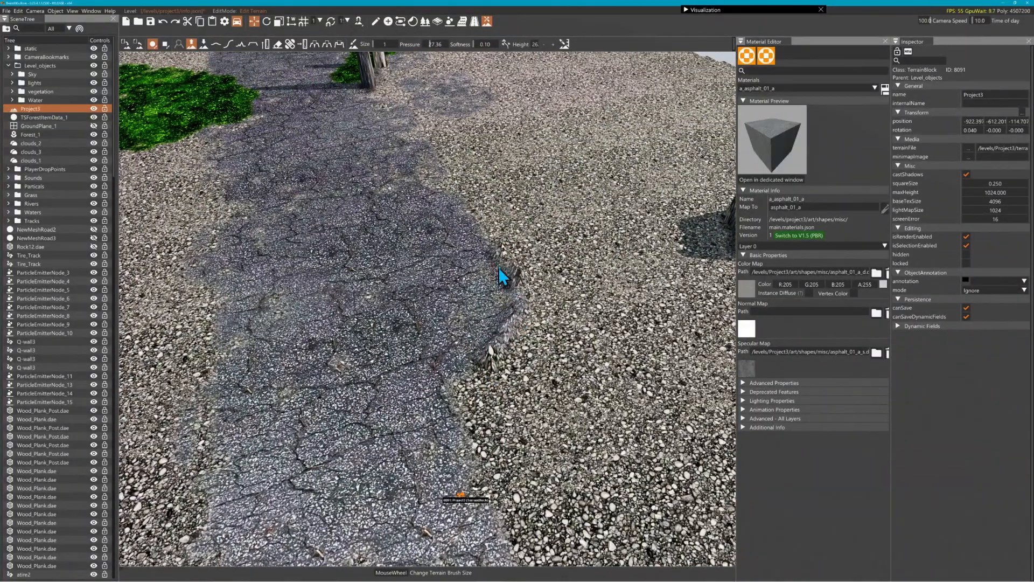
{"action": "left_click_drag", "start_coordinate": [500, 277], "coordinate": [481, 219]}
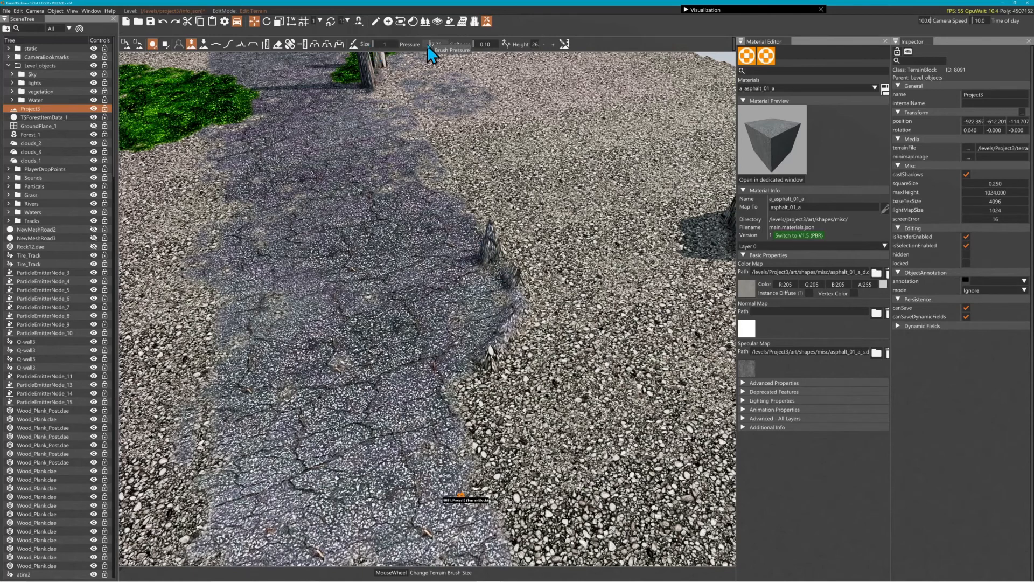
Step: Set the terrain brush to size 9 and pressure 17.37, and raise banks along both sides of the cracked road
{"action": "left_click_drag", "start_coordinate": [431, 44], "coordinate": [397, 49]}
{"action": "scroll", "coordinate": [515, 228], "scroll_direction": "up", "scroll_amount": 4}
{"action": "mouse_move", "coordinate": [469, 203]}
{"action": "left_mouse_down"}
{"action": "mouse_move", "coordinate": [503, 233]}
{"action": "mouse_move", "coordinate": [532, 303]}
{"action": "left_mouse_up"}
{"action": "mouse_move", "coordinate": [205, 204]}
{"action": "left_mouse_down"}
{"action": "mouse_move", "coordinate": [164, 422]}
{"action": "mouse_move", "coordinate": [189, 485]}
{"action": "left_mouse_up"}
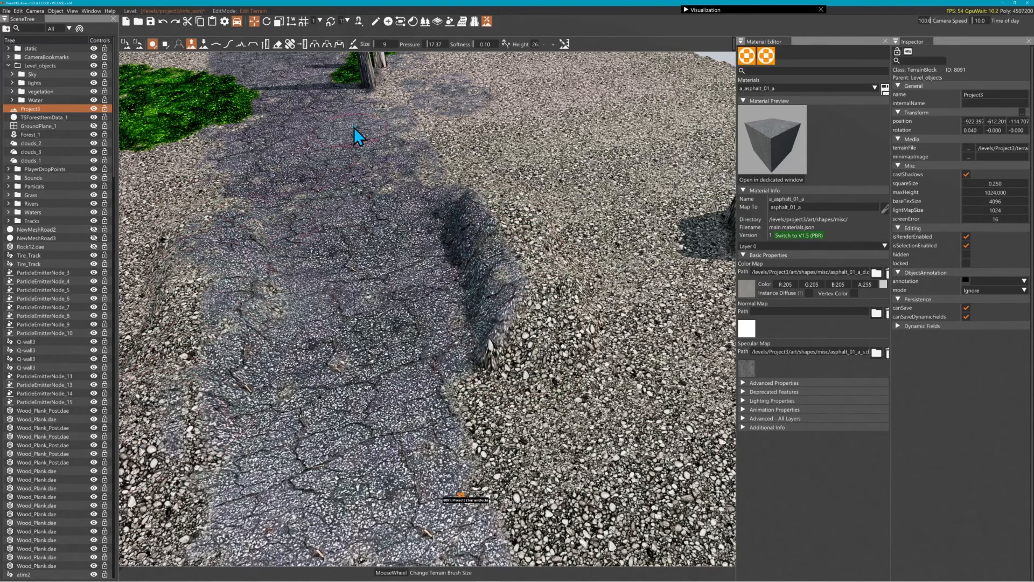
{"action": "mouse_move", "coordinate": [358, 135]}
{"action": "left_mouse_down"}
{"action": "mouse_move", "coordinate": [485, 240]}
{"action": "mouse_move", "coordinate": [516, 461]}
{"action": "left_mouse_up"}
{"action": "left_click_drag", "start_coordinate": [205, 151], "coordinate": [172, 480]}
{"action": "mouse_move", "coordinate": [431, 116]}
{"action": "left_mouse_down"}
{"action": "mouse_move", "coordinate": [554, 293]}
{"action": "mouse_move", "coordinate": [559, 503]}
{"action": "left_mouse_up"}
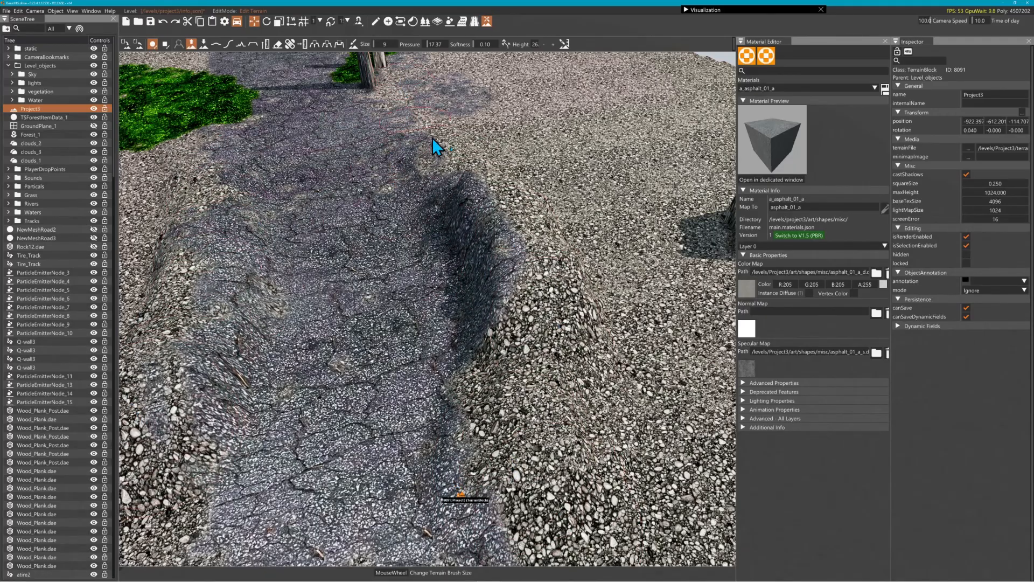
Step: Examine the sculpted road banks, the tall spikes and the surrounding cliffs from near and far viewpoints
{"action": "right_click_drag", "start_coordinate": [432, 138], "coordinate": [362, 307]}
{"action": "right_click_drag", "start_coordinate": [416, 253], "coordinate": [377, 189]}
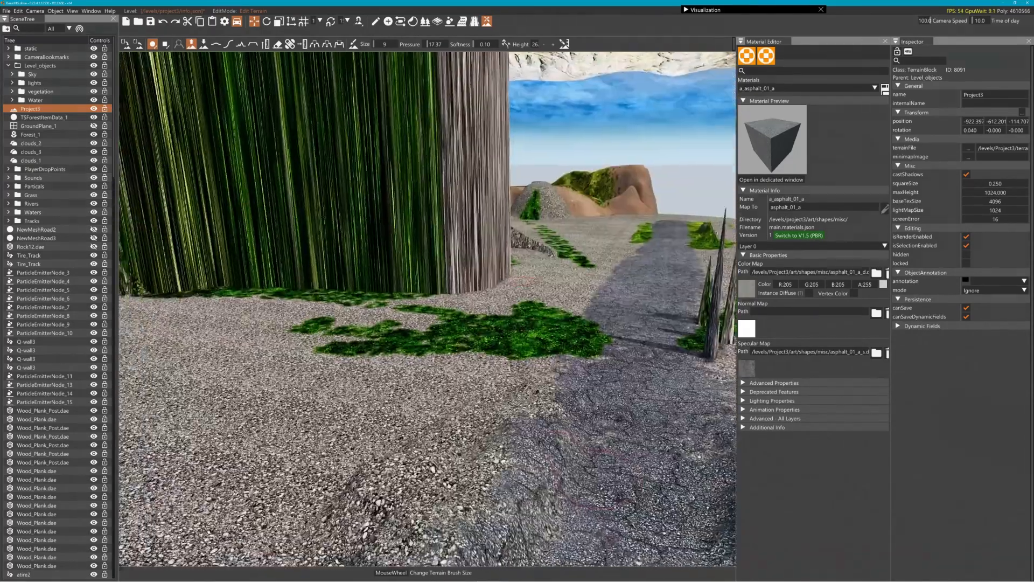
{"action": "key", "text": "s"}
{"action": "right_click_drag", "start_coordinate": [521, 281], "coordinate": [604, 388]}
{"action": "key", "text": "w"}
{"action": "key", "text": "s"}
{"action": "key", "text": "w"}
{"action": "key", "text": "w"}
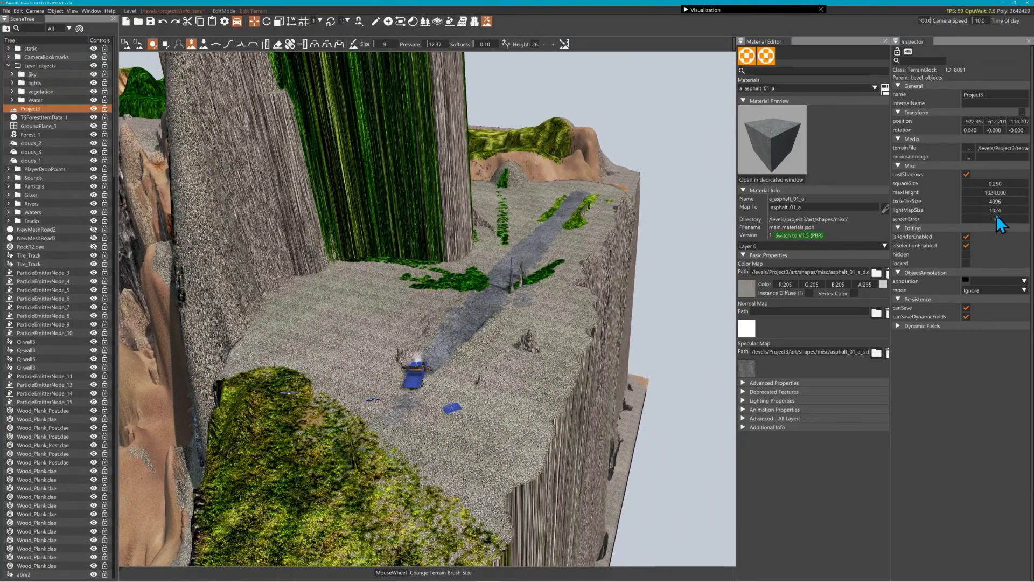
{"action": "key", "text": "w"}
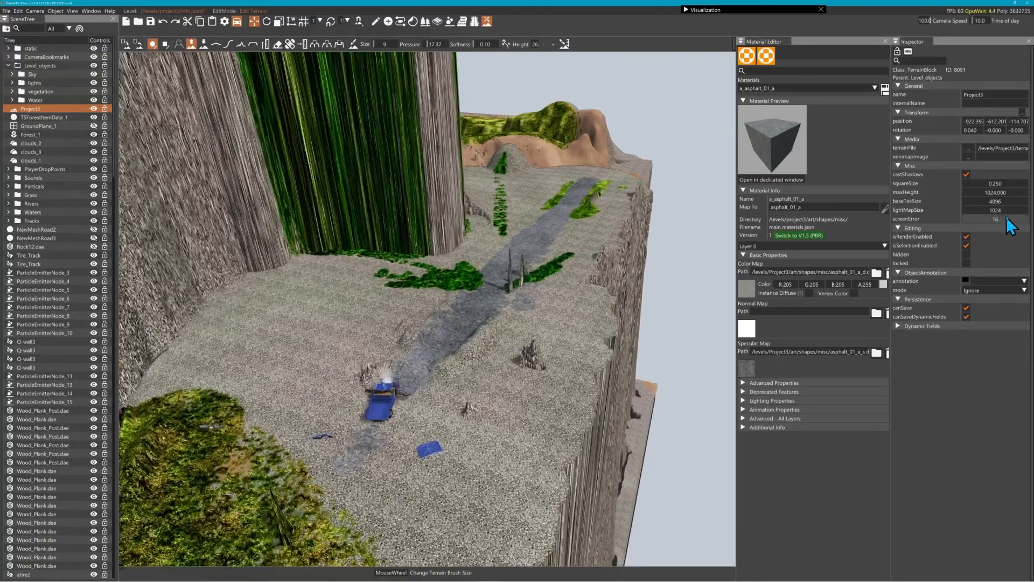
{"action": "key", "text": "w"}
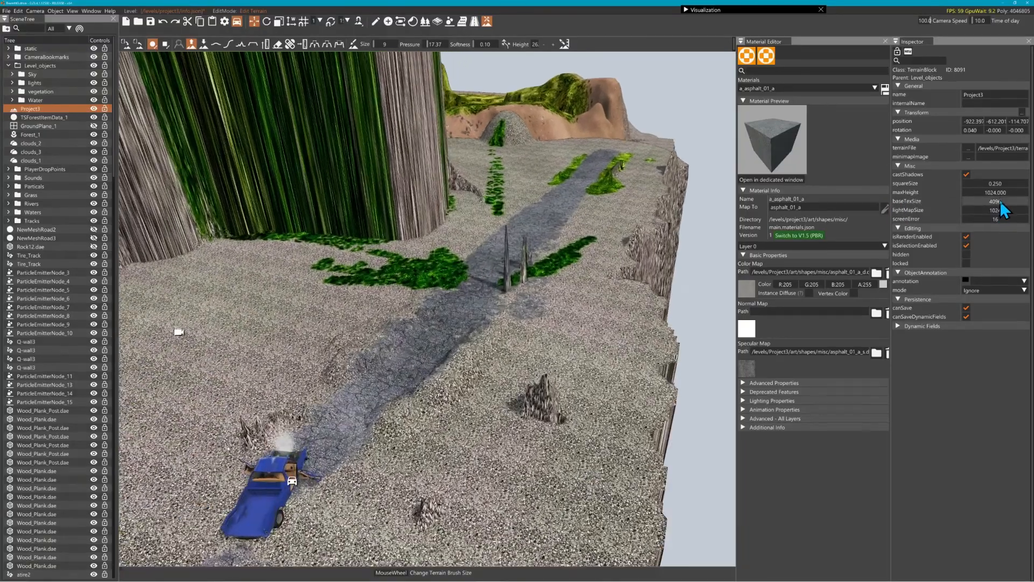
{"action": "key", "text": "w"}
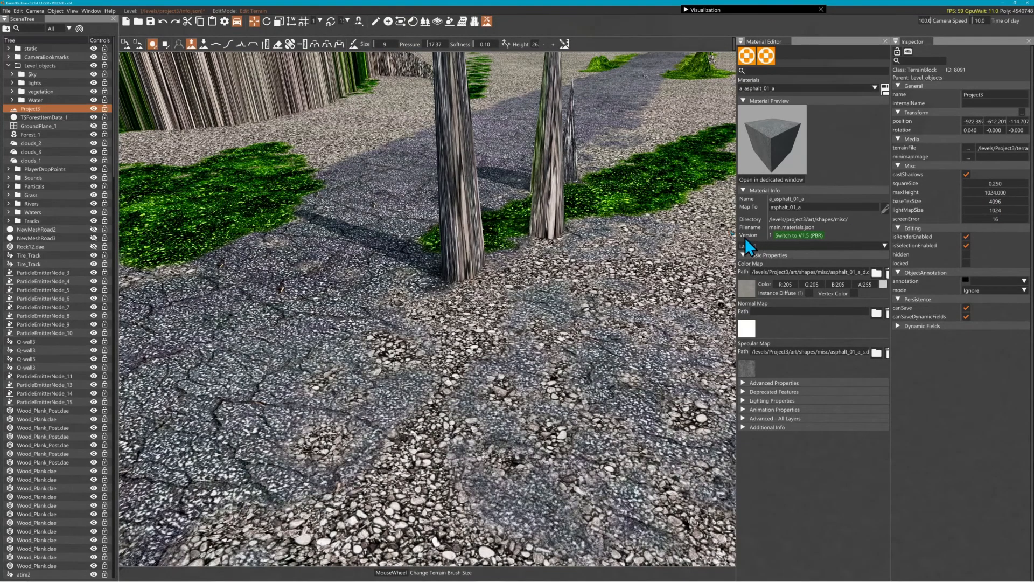
{"action": "key", "text": "s"}
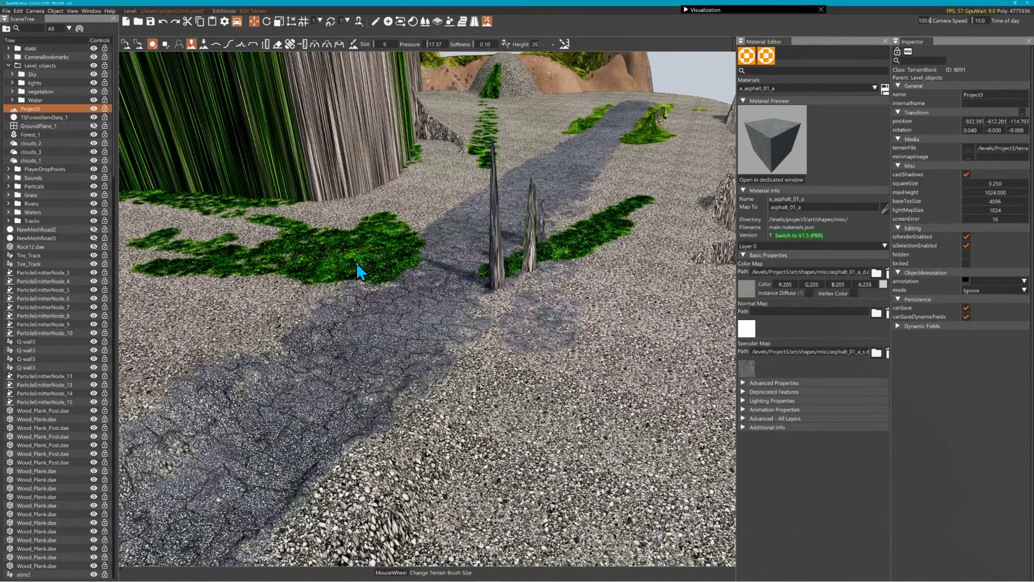
Step: Paint RockCliff2-Floor, RockCliff1-Light and Wet_Mud_Dark_Red strokes on the gravel beside the road with a size 1, pressure 100 brush
{"action": "left_click", "coordinate": [354, 44]}
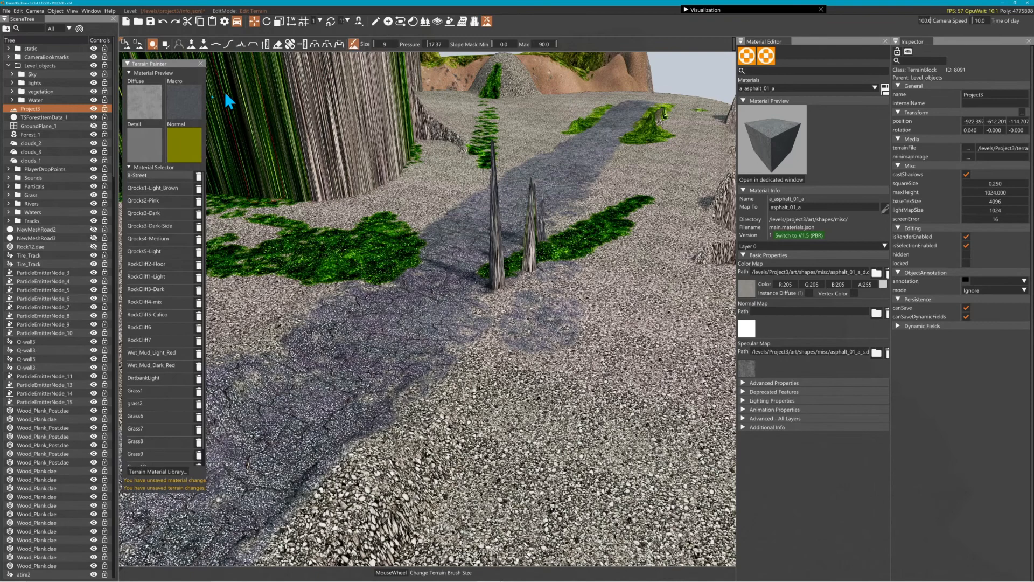
{"action": "left_click", "coordinate": [153, 254]}
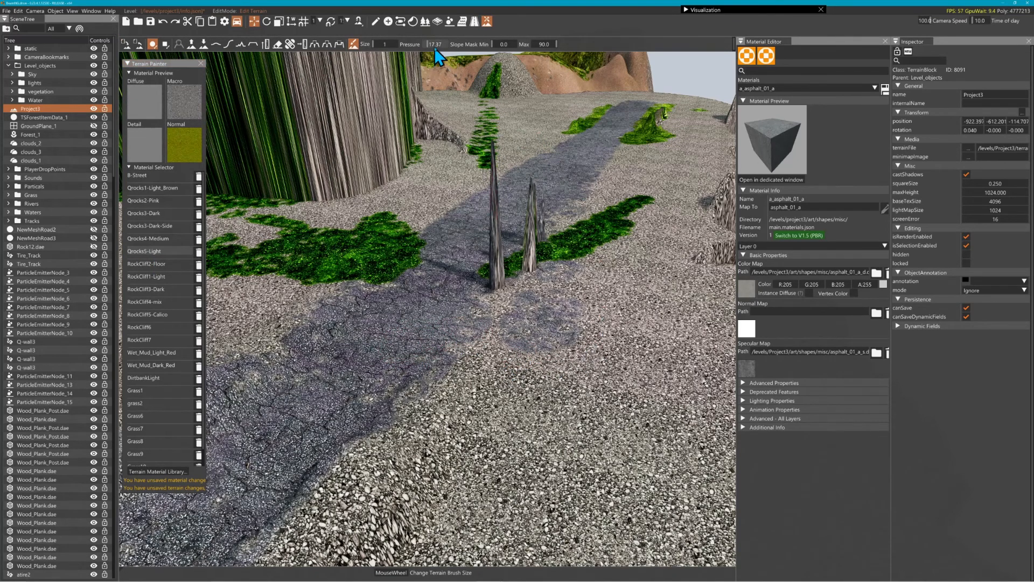
{"action": "left_click", "coordinate": [161, 261]}
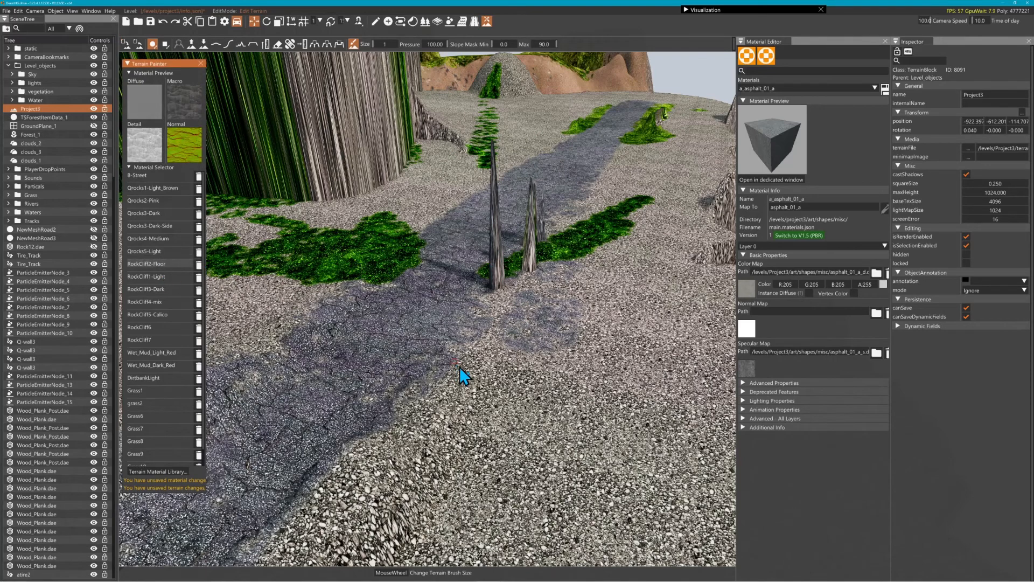
{"action": "mouse_move", "coordinate": [474, 381]}
{"action": "left_mouse_down"}
{"action": "mouse_move", "coordinate": [533, 402]}
{"action": "mouse_move", "coordinate": [603, 400]}
{"action": "left_mouse_up"}
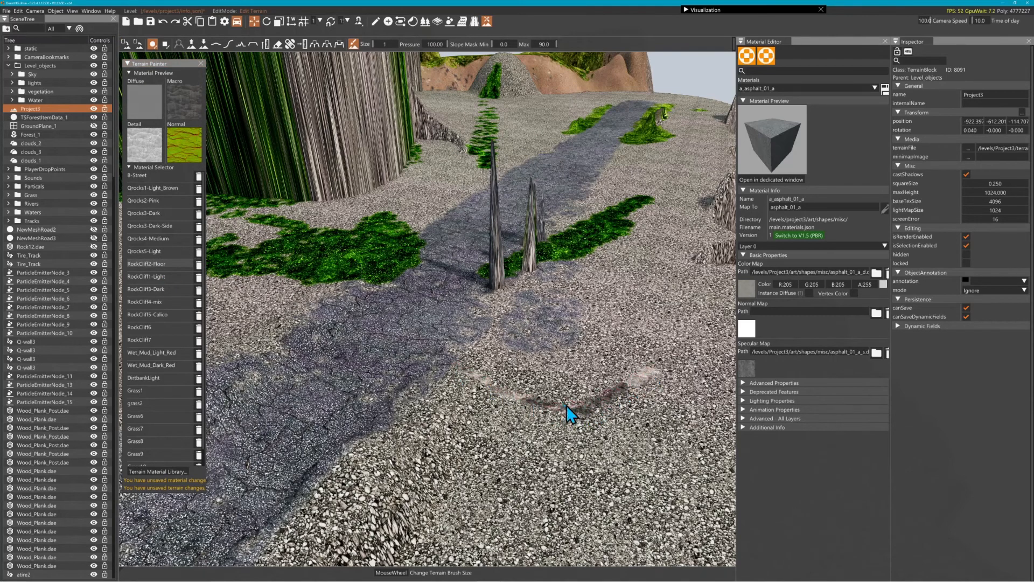
{"action": "left_click", "coordinate": [157, 275]}
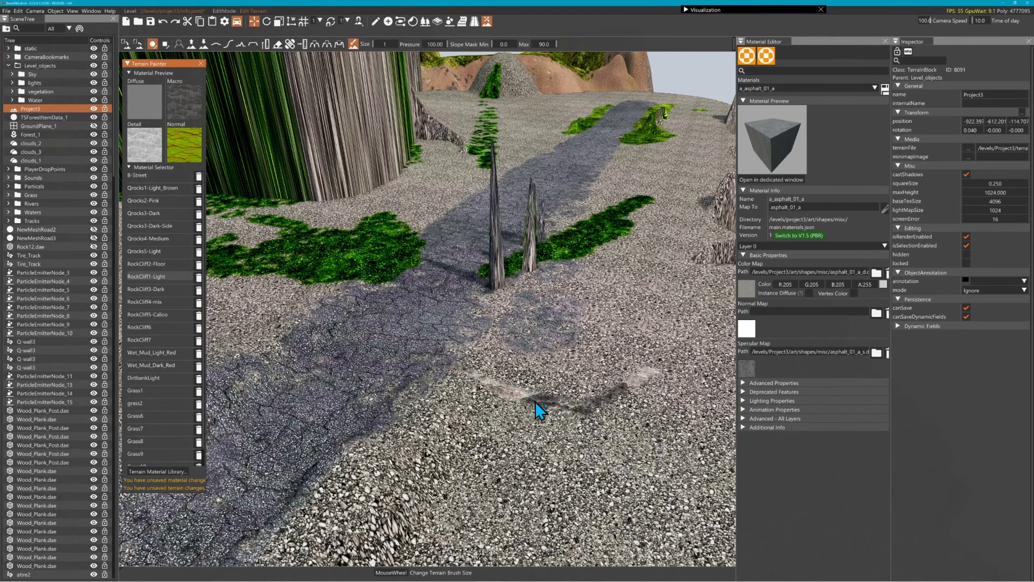
{"action": "left_click", "coordinate": [150, 365]}
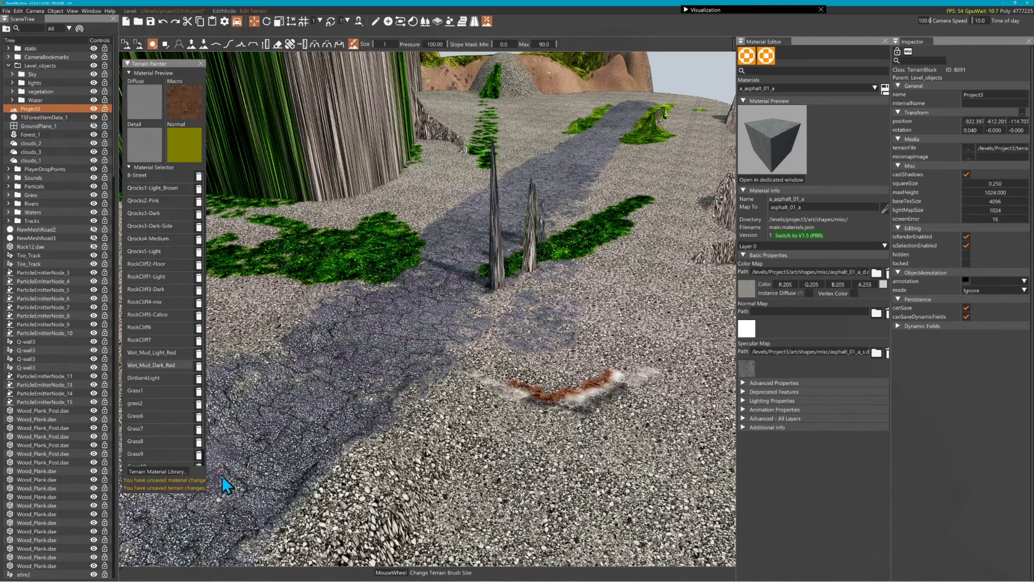
Step: Browse the Terrain Material Library, close it, and add Wet_Mud_Light_Red and Grass2 patches to the painted stroke
{"action": "left_click", "coordinate": [163, 471]}
{"action": "scroll", "coordinate": [286, 237], "scroll_direction": "down", "scroll_amount": 3}
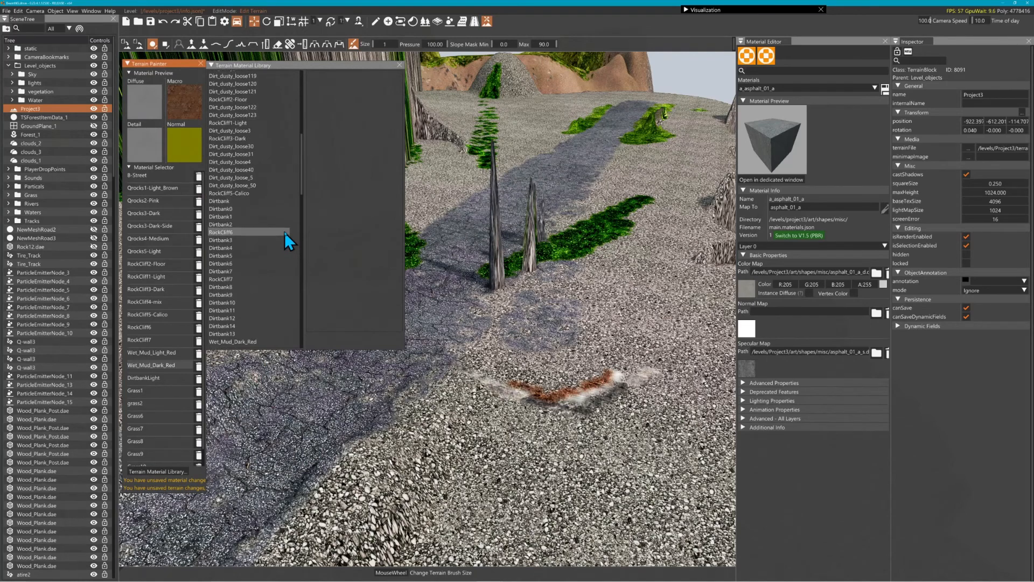
{"action": "scroll", "coordinate": [285, 232], "scroll_direction": "down", "scroll_amount": 15}
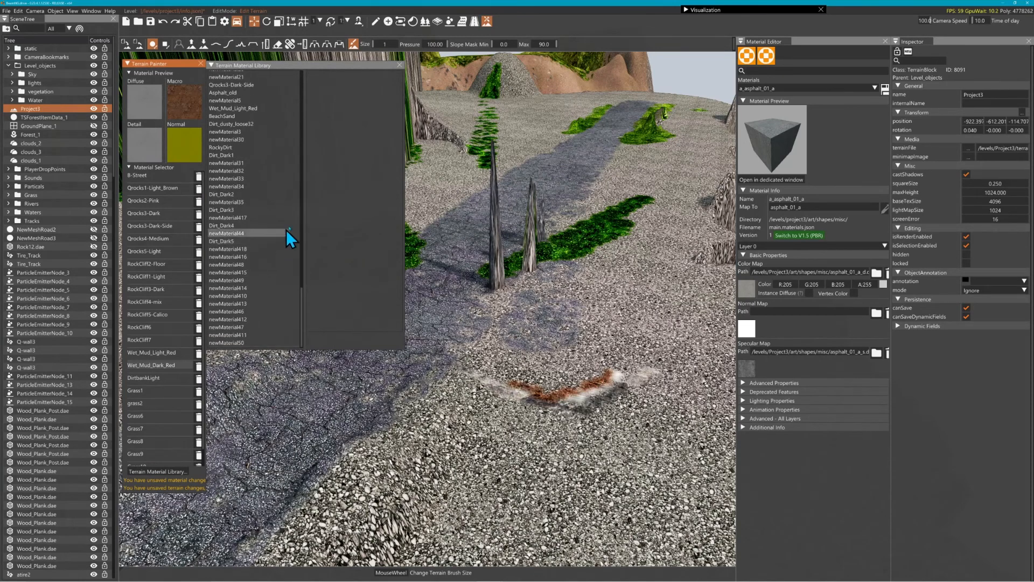
{"action": "left_click", "coordinate": [401, 66]}
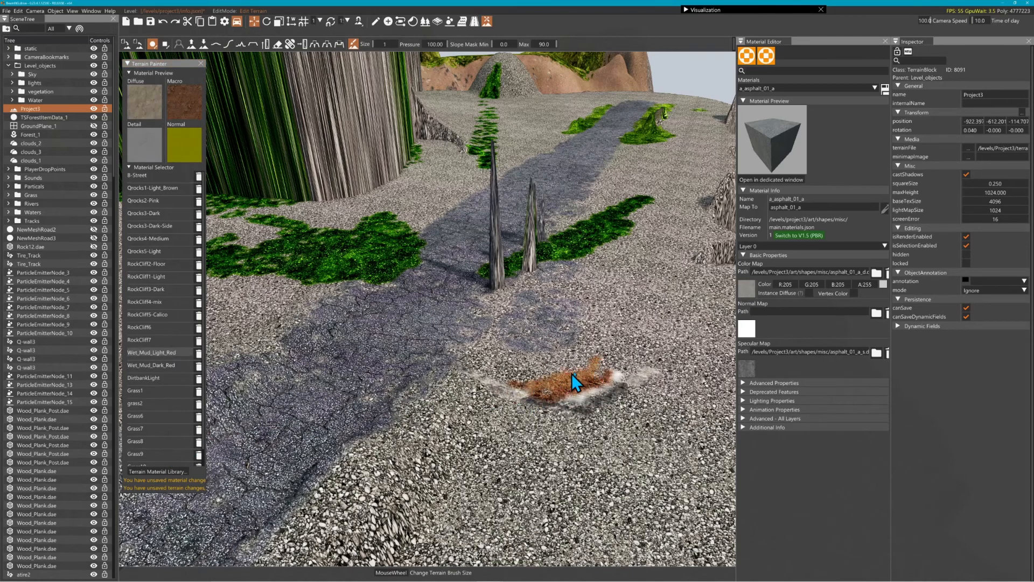
{"action": "left_click", "coordinate": [142, 402]}
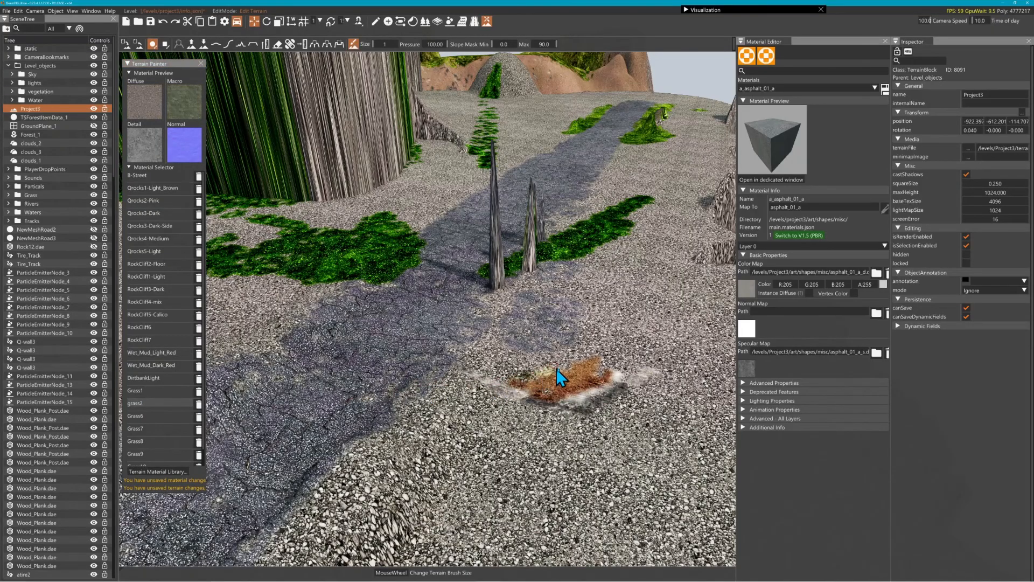
Step: Set the terrain block's baseTexSize to 1024 and paint Grass2 and Grass6 patches beside the red mud patch
{"action": "key", "text": "w"}
{"action": "key", "text": "s"}
{"action": "right_click_drag", "start_coordinate": [580, 419], "coordinate": [625, 474]}
{"action": "left_click", "coordinate": [1016, 204]}
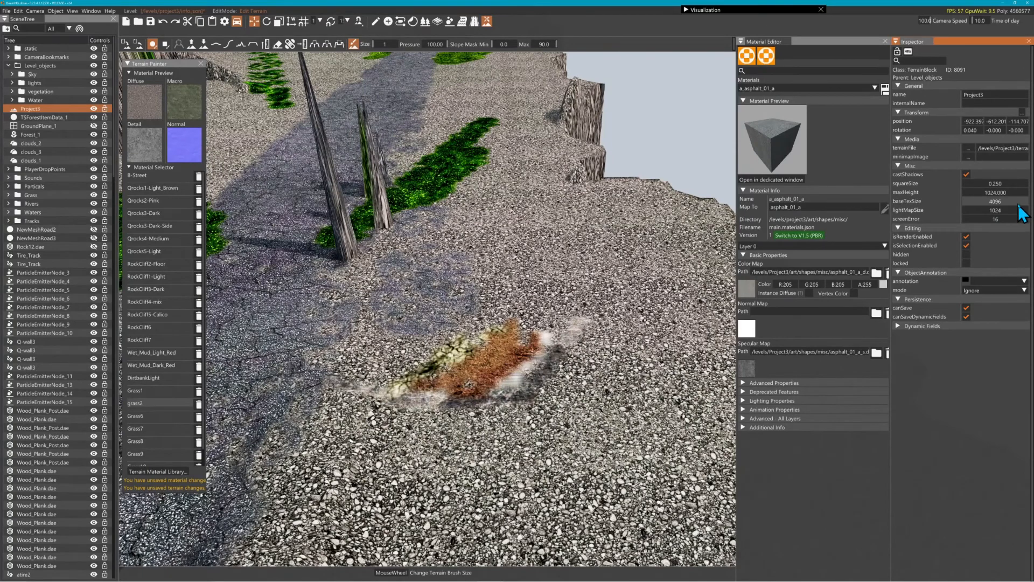
{"action": "left_click", "coordinate": [1012, 203]}
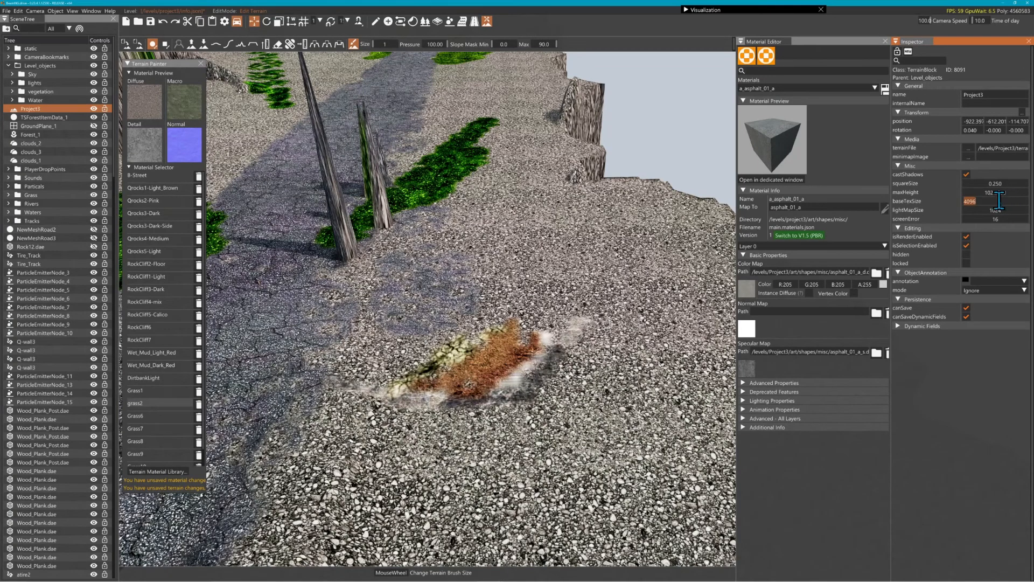
{"action": "type", "text": "1024"}
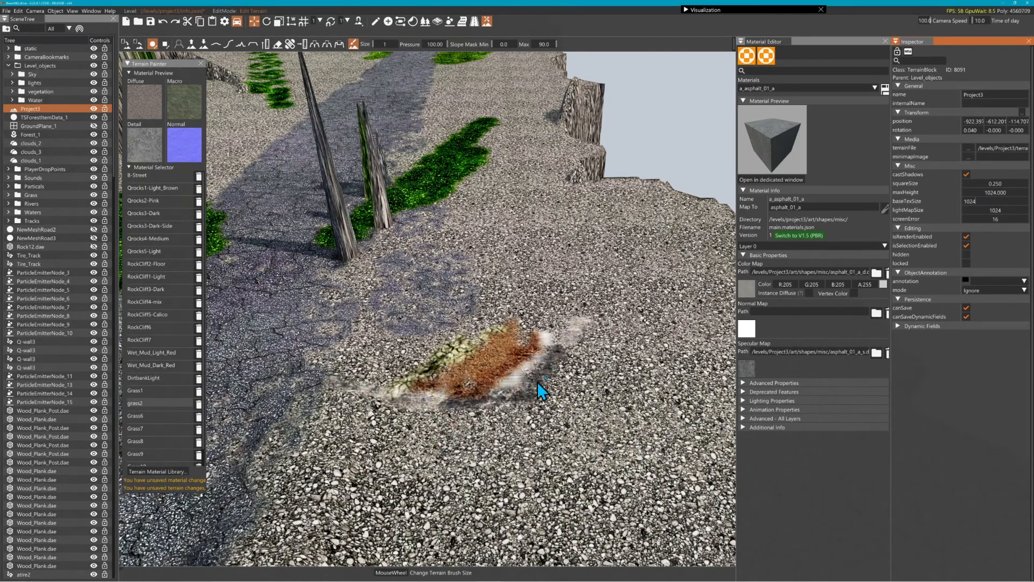
{"action": "left_click_drag", "start_coordinate": [560, 359], "coordinate": [537, 407]}
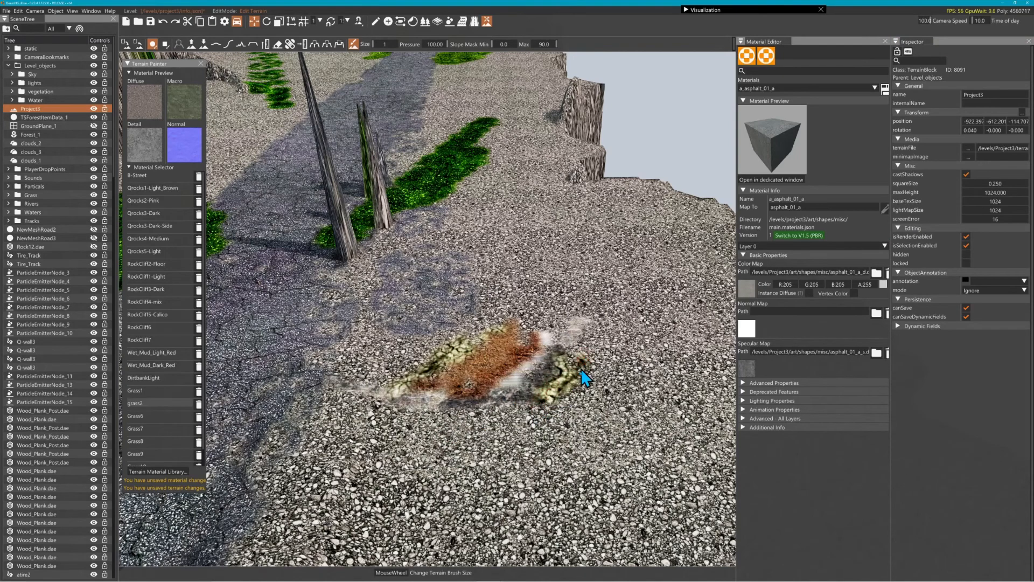
{"action": "left_click", "coordinate": [138, 417]}
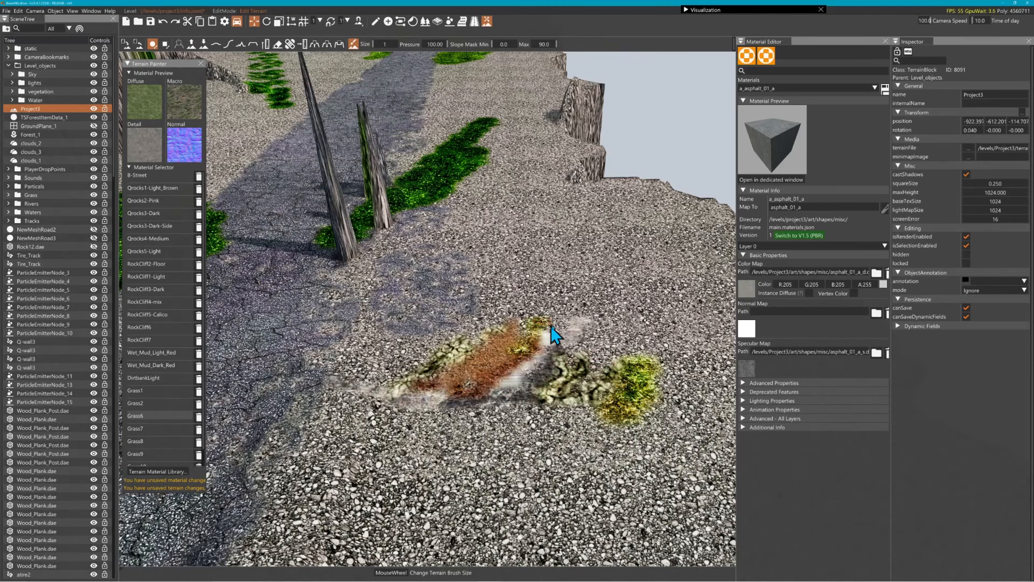
Step: Set the terrain block's baseTexSize to 4096 and extend the painted patch with Grass6 and Grass2 strokes
{"action": "left_click", "coordinate": [1007, 200]}
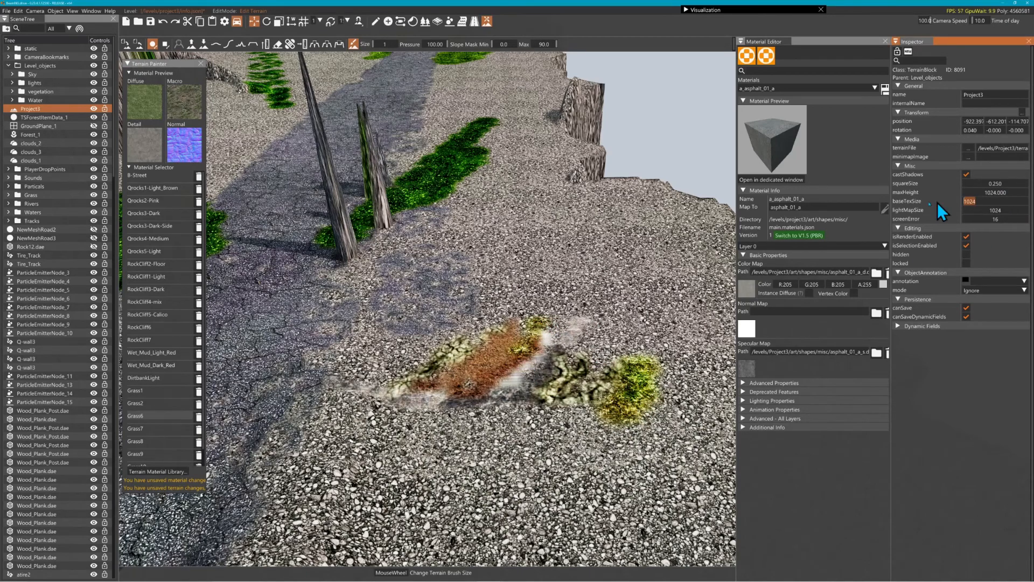
{"action": "type", "text": "40"}
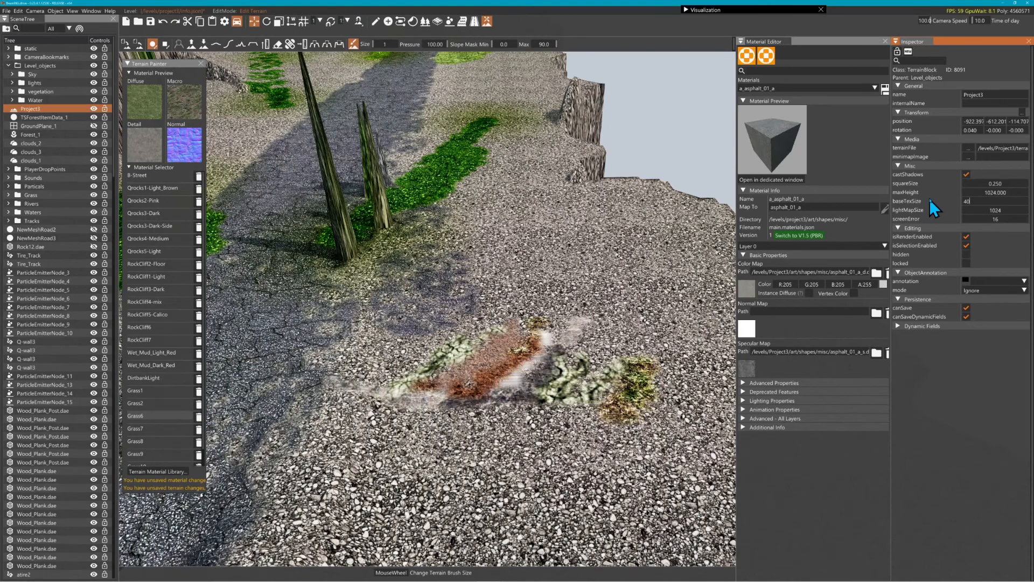
{"action": "type", "text": "96"}
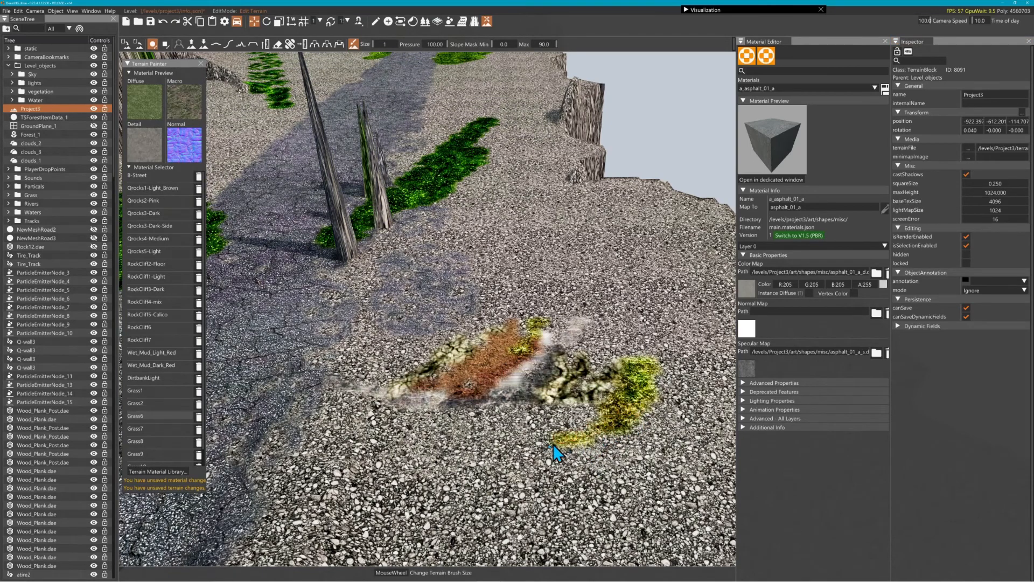
{"action": "left_click_drag", "start_coordinate": [554, 445], "coordinate": [544, 437]}
{"action": "left_click", "coordinate": [160, 403]}
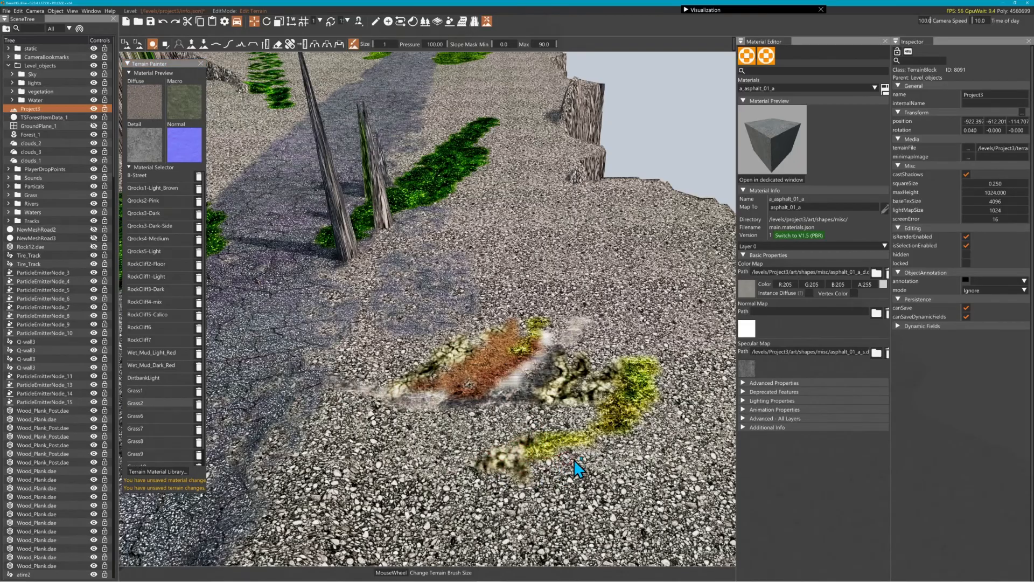
Step: Undo the recent paint strokes and squareSize changes on the Project3 terrain block
{"action": "key", "text": "s"}
{"action": "right_click_drag", "start_coordinate": [515, 288], "coordinate": [554, 266]}
{"action": "key", "text": "s"}
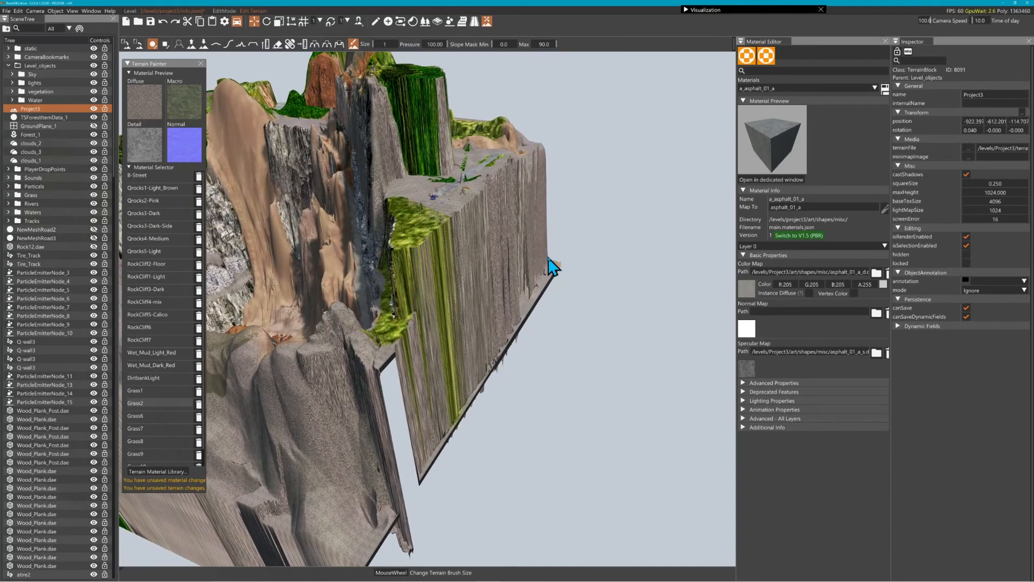
{"action": "key", "text": "ctrl+z"}
{"action": "key", "text": "ctrl+z"}
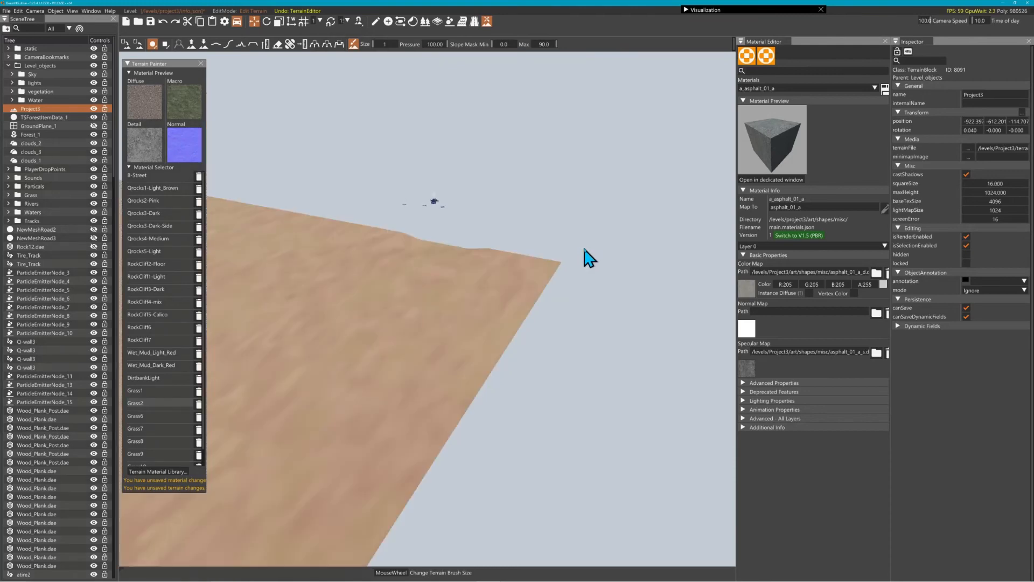
{"action": "key", "text": "w"}
{"action": "right_click_drag", "start_coordinate": [579, 249], "coordinate": [562, 243]}
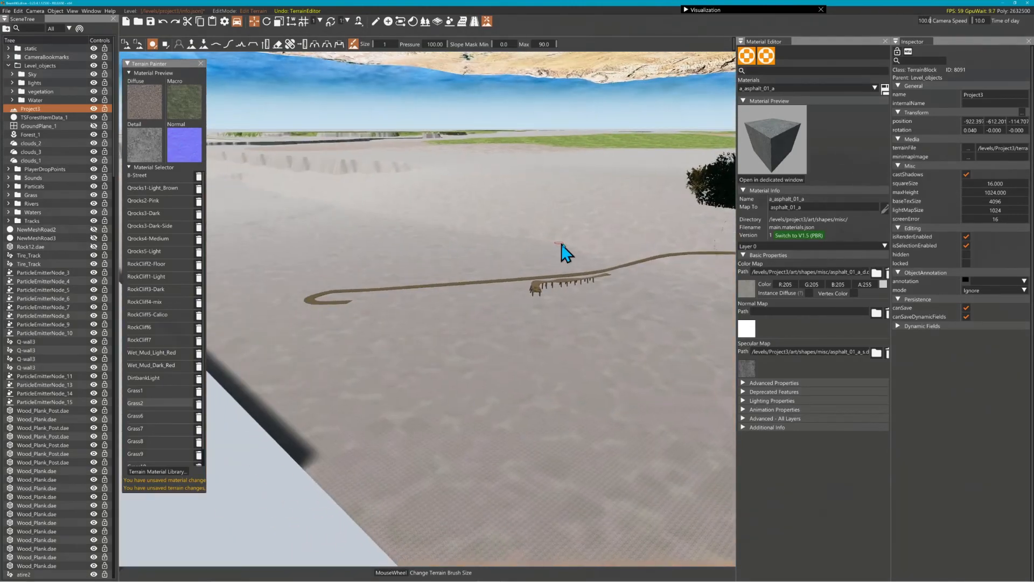
{"action": "key", "text": "ctrl+z"}
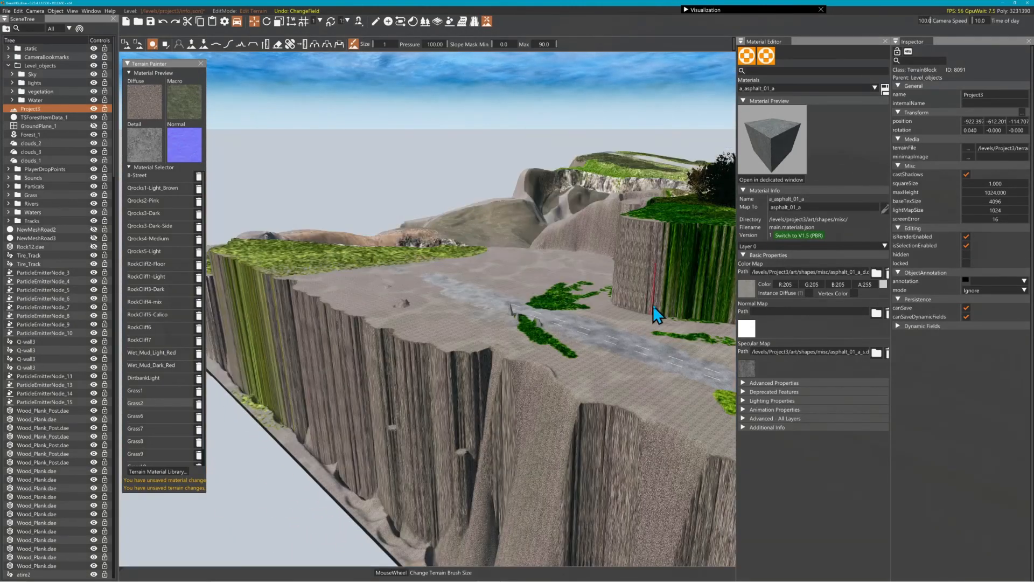
Step: Examine the Project3 terrain from the cliffs and wooden track along the road to the block's outer edge
{"action": "right_click_drag", "start_coordinate": [652, 306], "coordinate": [793, 314]}
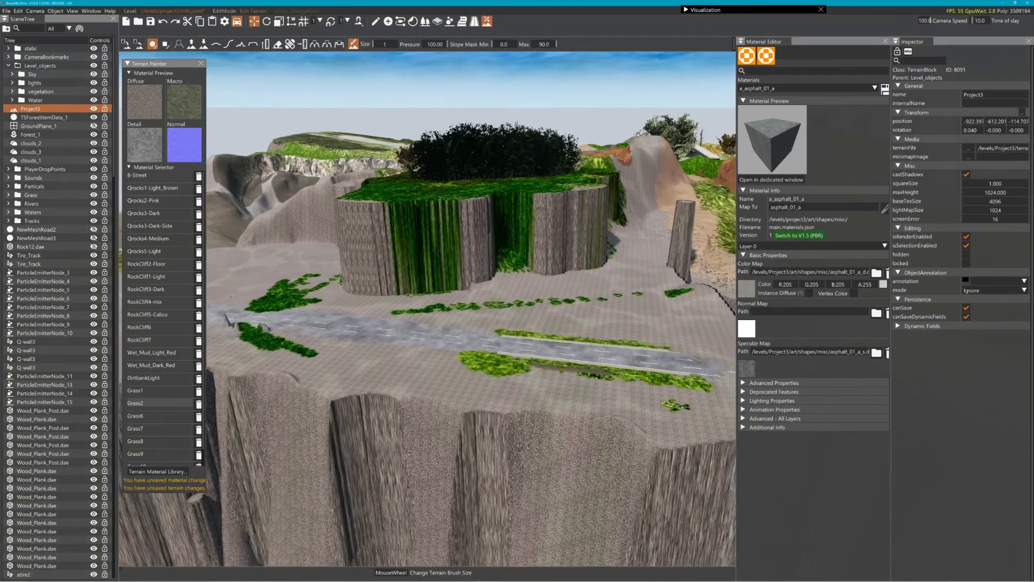
{"action": "right_click_drag", "start_coordinate": [428, 309], "coordinate": [126, 232]}
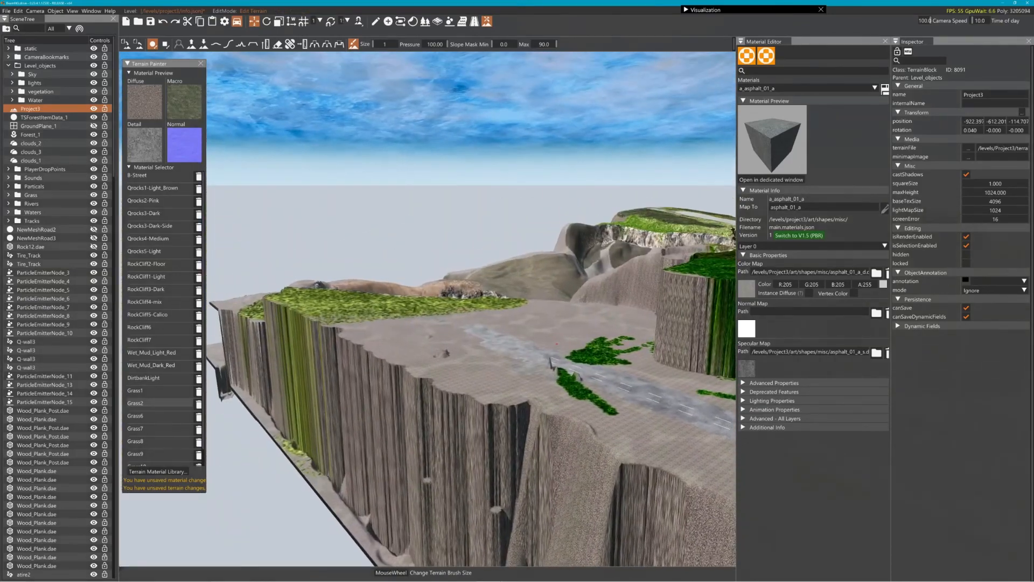
{"action": "key", "text": "w"}
{"action": "right_click_drag", "start_coordinate": [658, 310], "coordinate": [705, 288]}
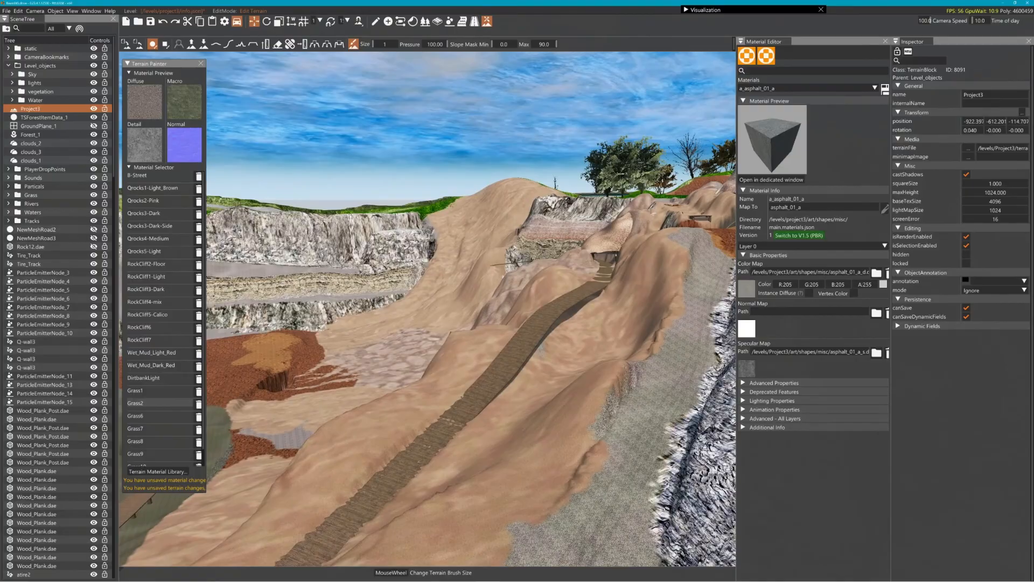
{"action": "key", "text": "w"}
{"action": "right_click_drag", "start_coordinate": [427, 308], "coordinate": [485, 351]}
{"action": "key", "text": "w"}
{"action": "right_click_drag", "start_coordinate": [635, 261], "coordinate": [404, 267]}
{"action": "key", "text": "d"}
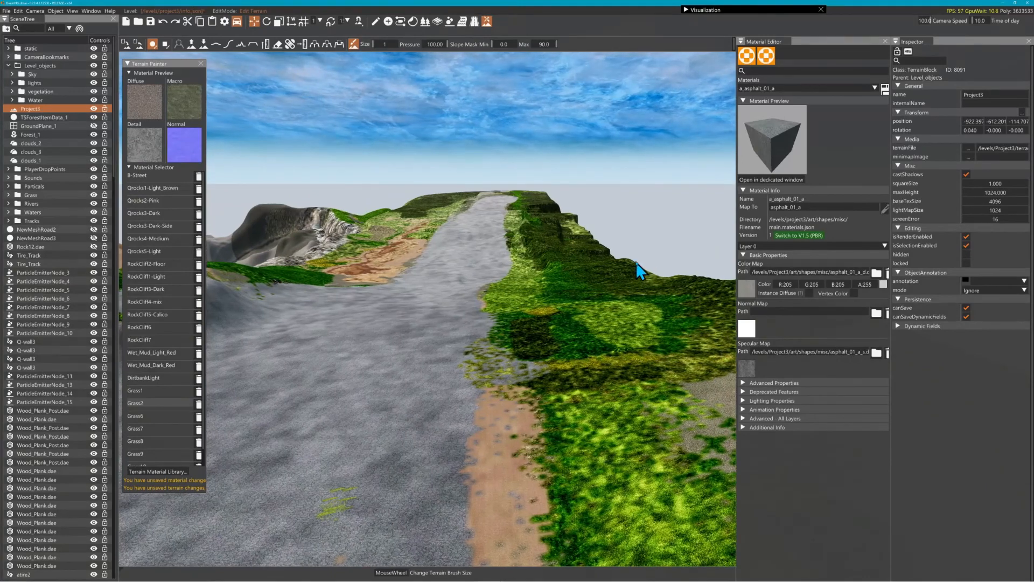
{"action": "key", "text": "d"}
{"action": "right_click_drag", "start_coordinate": [636, 262], "coordinate": [626, 286]}
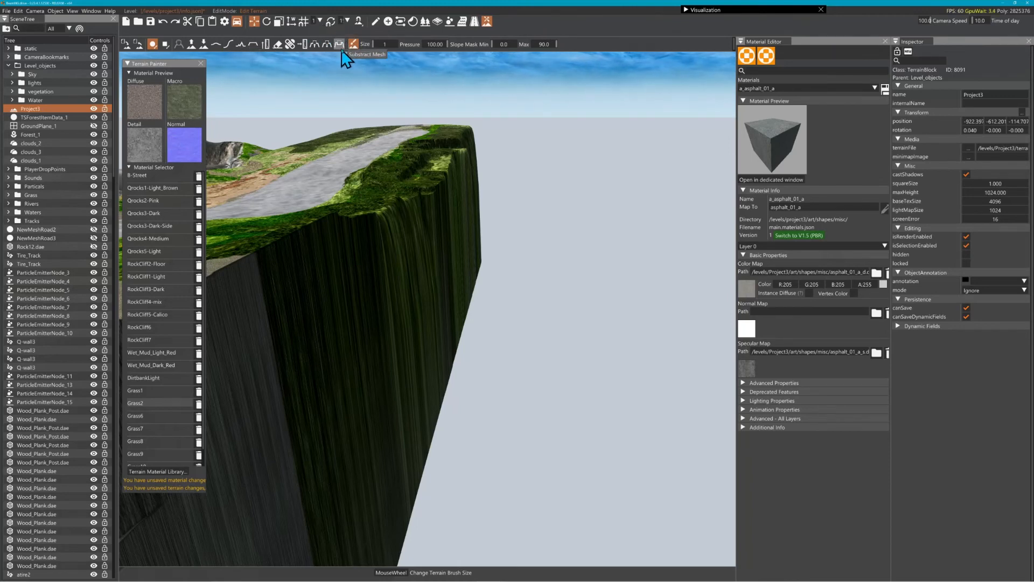
Step: Create two ground plane objects beside the terrain block's outer edge
{"action": "left_click", "coordinate": [386, 23]}
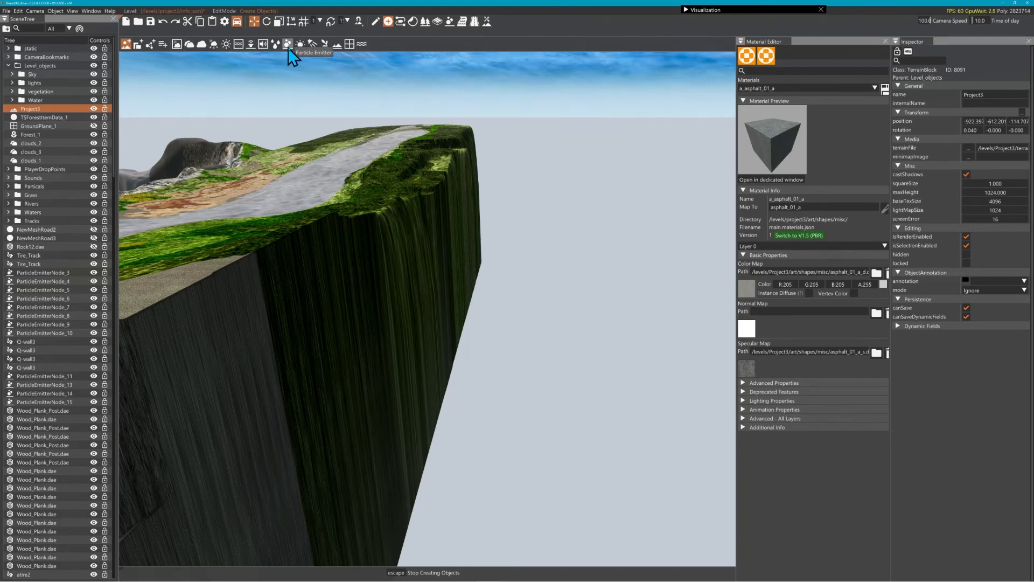
{"action": "left_click", "coordinate": [349, 44]}
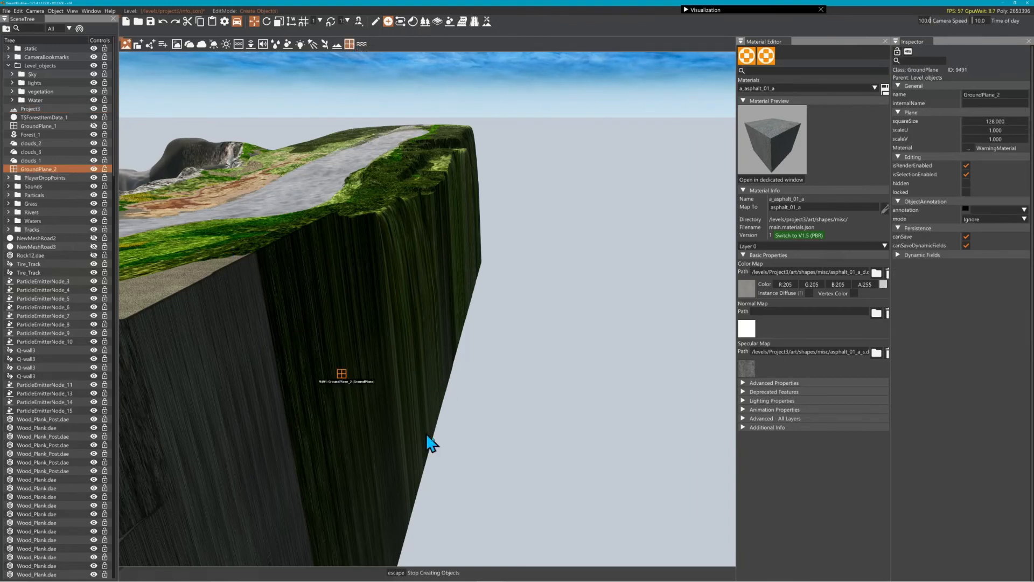
{"action": "left_click", "coordinate": [468, 404]}
{"action": "right_click_drag", "start_coordinate": [516, 398], "coordinate": [754, 388]}
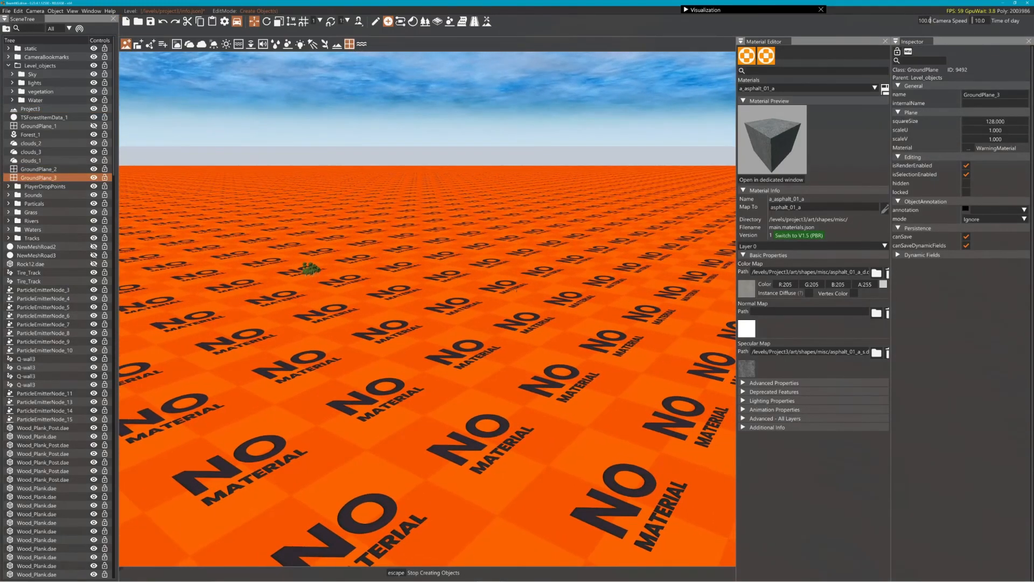
Step: Try track_editor_grid and Grid512_GreyBase_Mat as the material of the second ground plane
{"action": "left_click", "coordinate": [965, 148]}
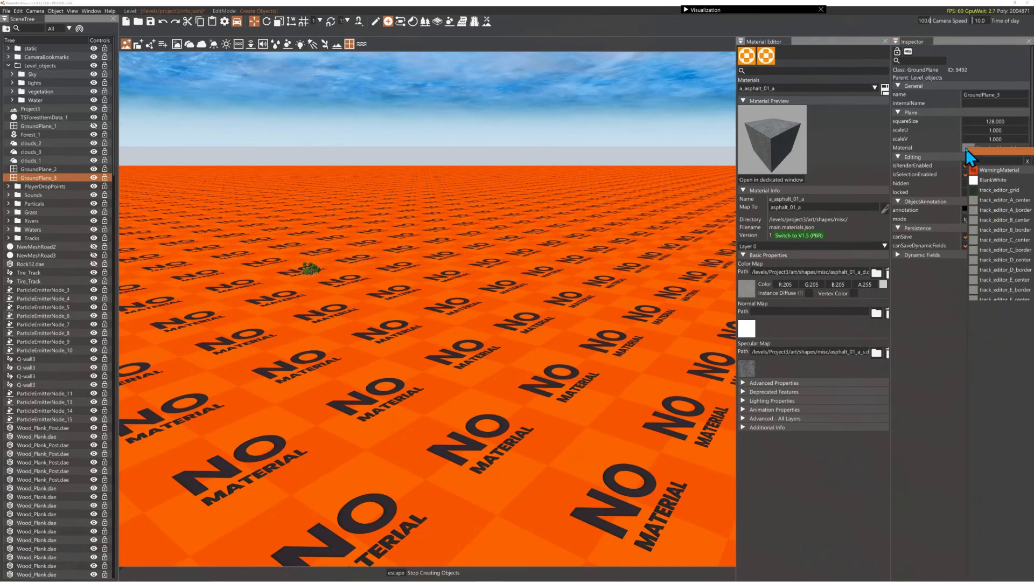
{"action": "left_click", "coordinate": [1008, 190]}
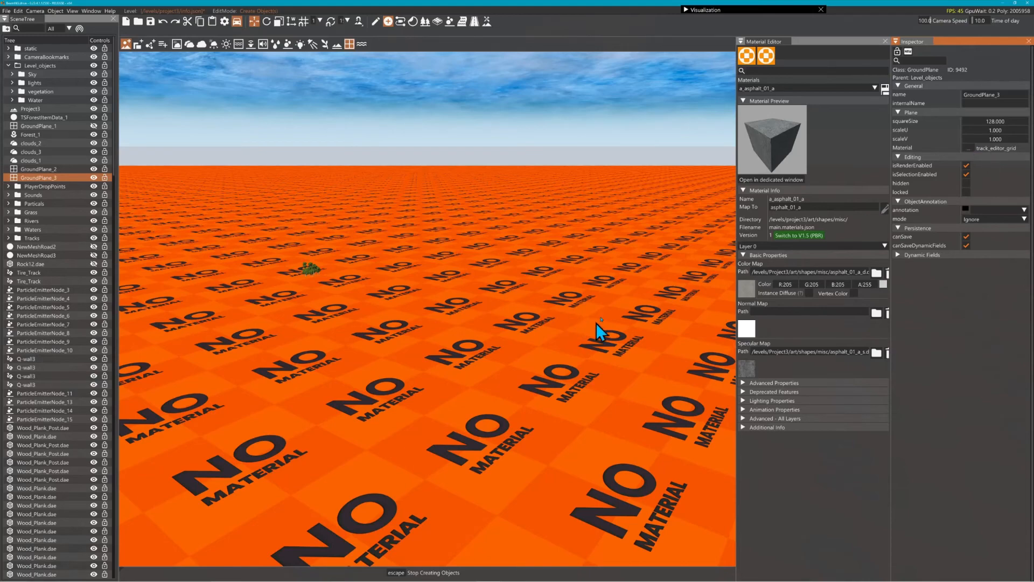
{"action": "right_click_drag", "start_coordinate": [461, 231], "coordinate": [323, 319]}
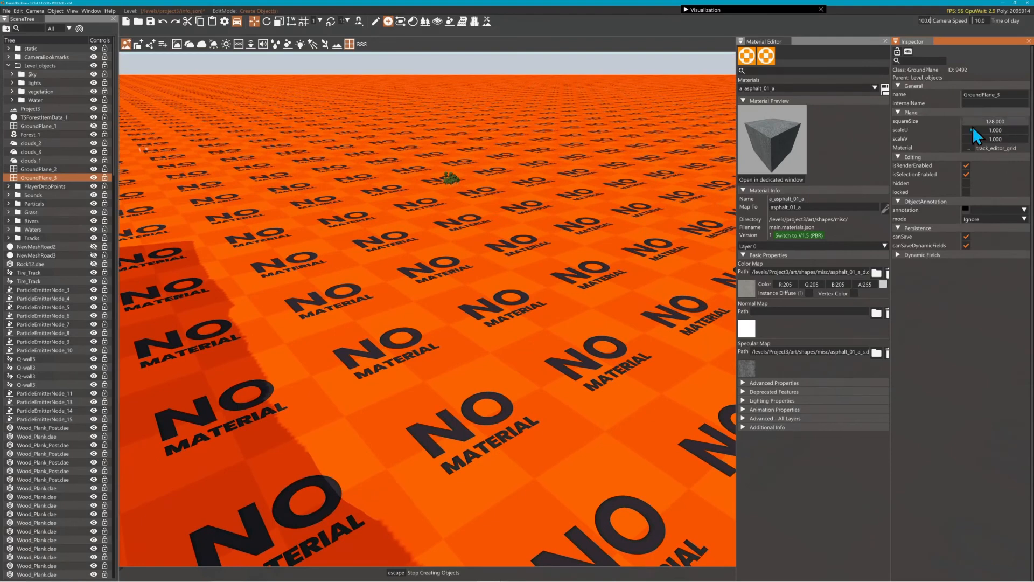
{"action": "left_click", "coordinate": [968, 147]}
{"action": "scroll", "coordinate": [990, 285], "scroll_direction": "down", "scroll_amount": 5}
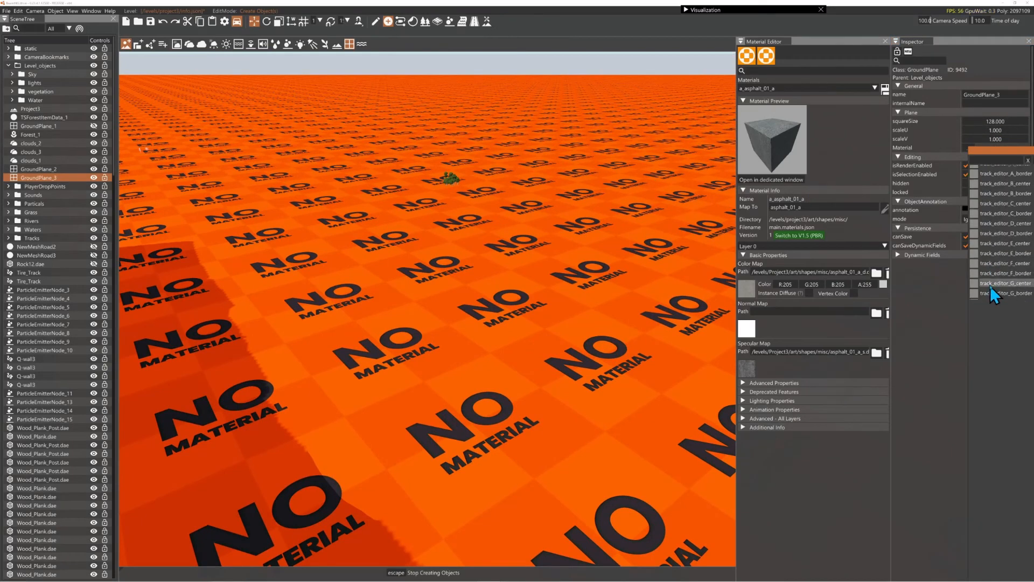
{"action": "scroll", "coordinate": [990, 284], "scroll_direction": "down", "scroll_amount": 4}
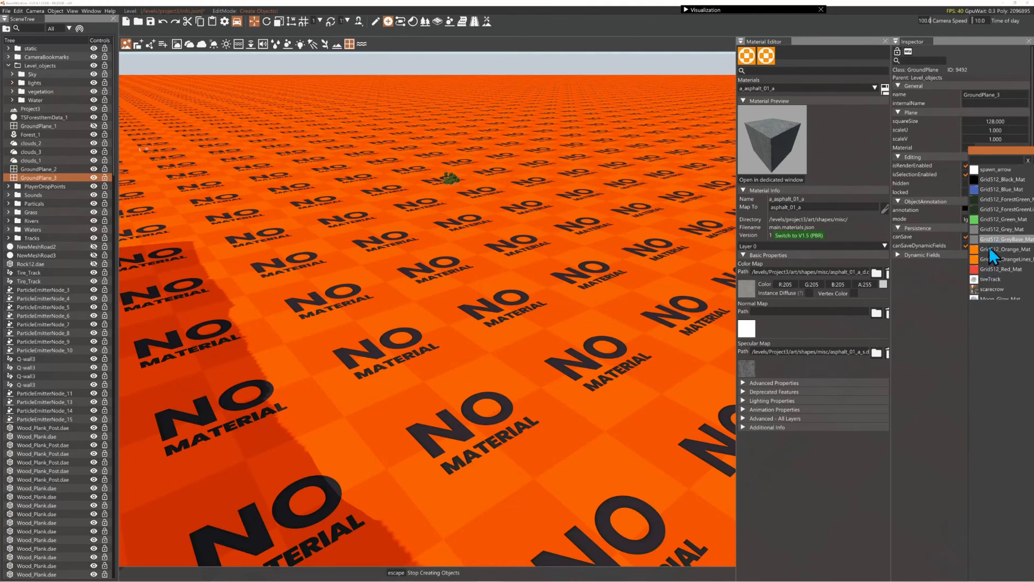
{"action": "left_click", "coordinate": [989, 244]}
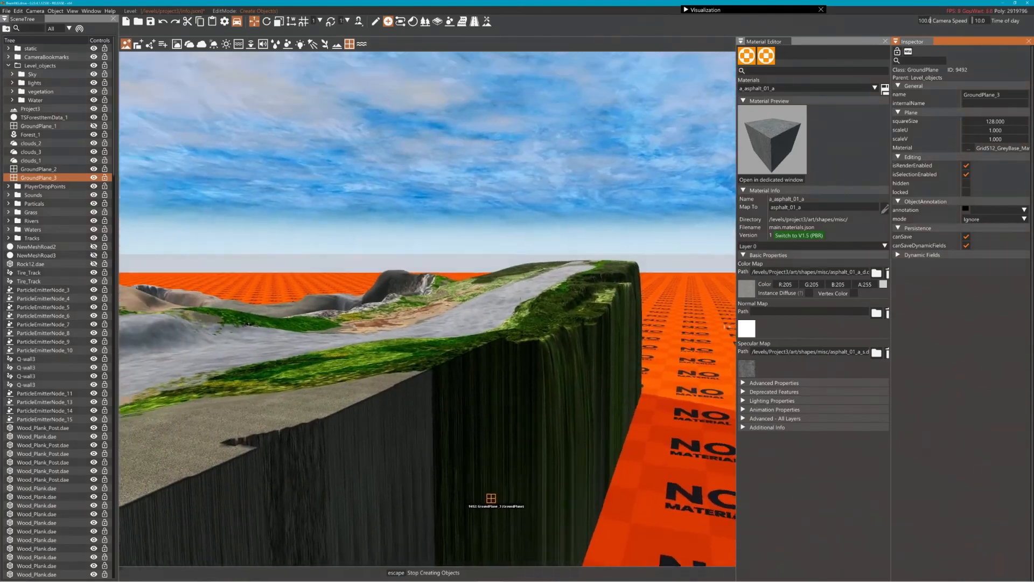
Step: Switch to terrain editing with the raise-height brush over the remaining ground plane
{"action": "right_click_drag", "start_coordinate": [632, 254], "coordinate": [612, 236]}
{"action": "key", "text": "s"}
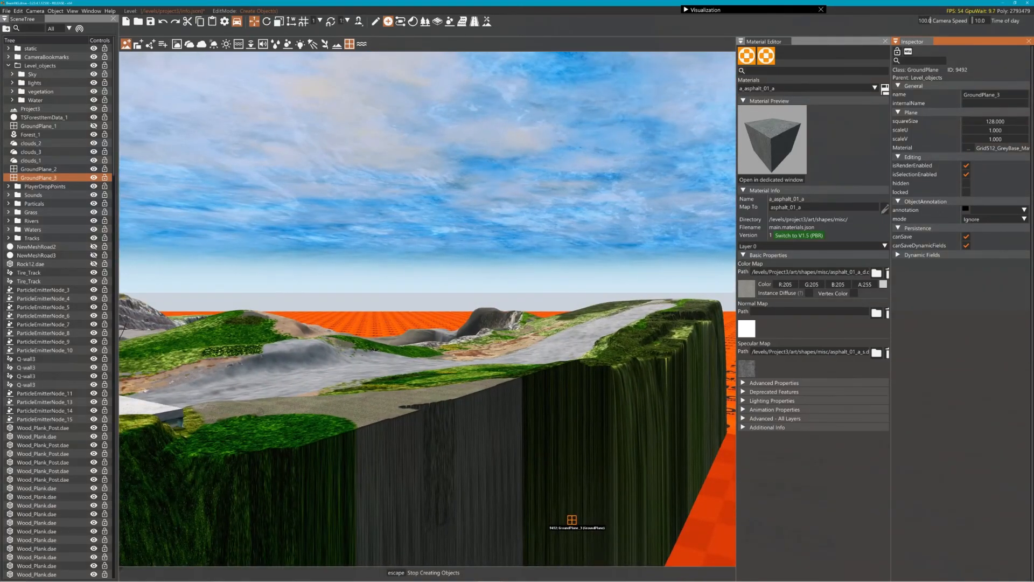
{"action": "key", "text": "w"}
{"action": "key", "text": "w"}
{"action": "right_click_drag", "start_coordinate": [592, 242], "coordinate": [544, 364]}
{"action": "key", "text": "w"}
{"action": "left_click", "coordinate": [487, 23]}
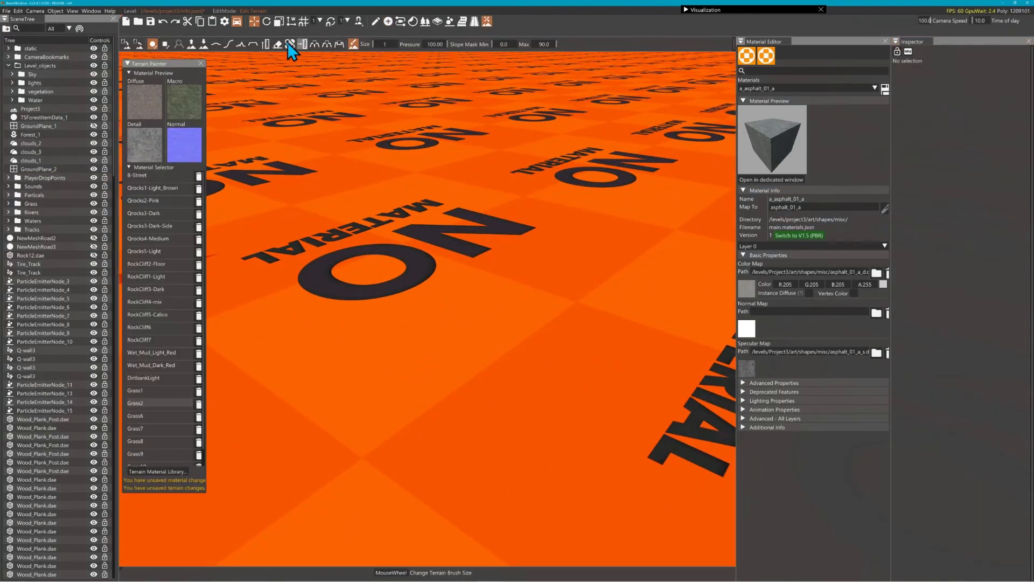
{"action": "left_click", "coordinate": [191, 44]}
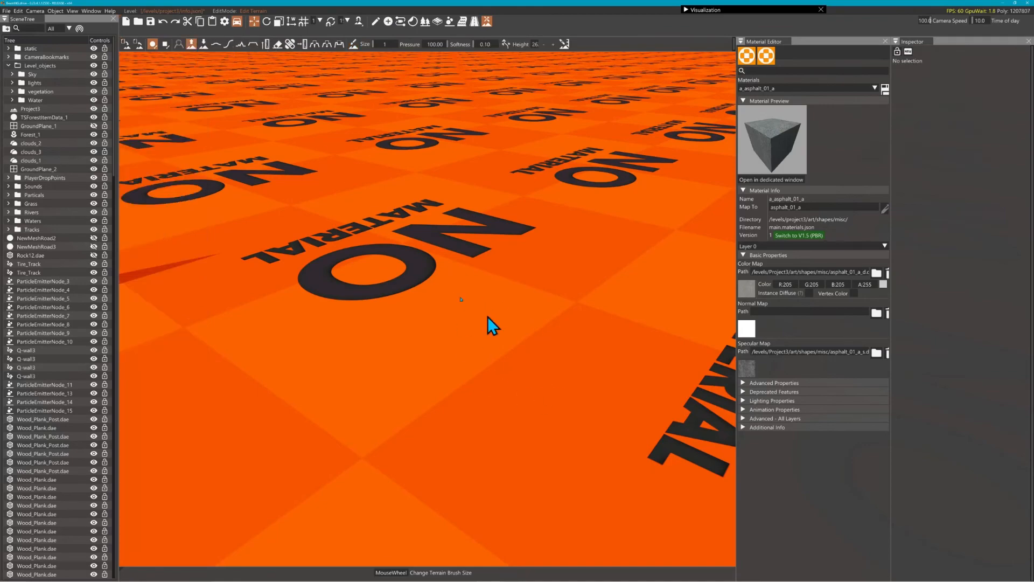
Step: Examine where the terrain block's corner meets the flat ground plane
{"action": "right_click_drag", "start_coordinate": [486, 316], "coordinate": [544, 363]}
{"action": "key", "text": "s"}
{"action": "key", "text": "w"}
{"action": "key", "text": "w"}
{"action": "right_click_drag", "start_coordinate": [583, 408], "coordinate": [646, 345]}
{"action": "key", "text": "s"}
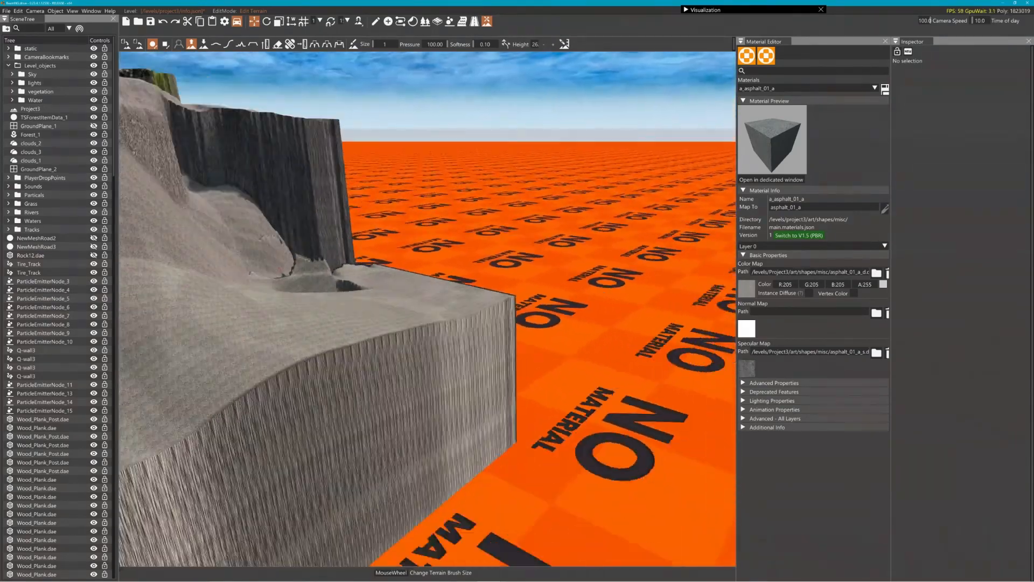
{"action": "right_click_drag", "start_coordinate": [545, 361], "coordinate": [597, 341]}
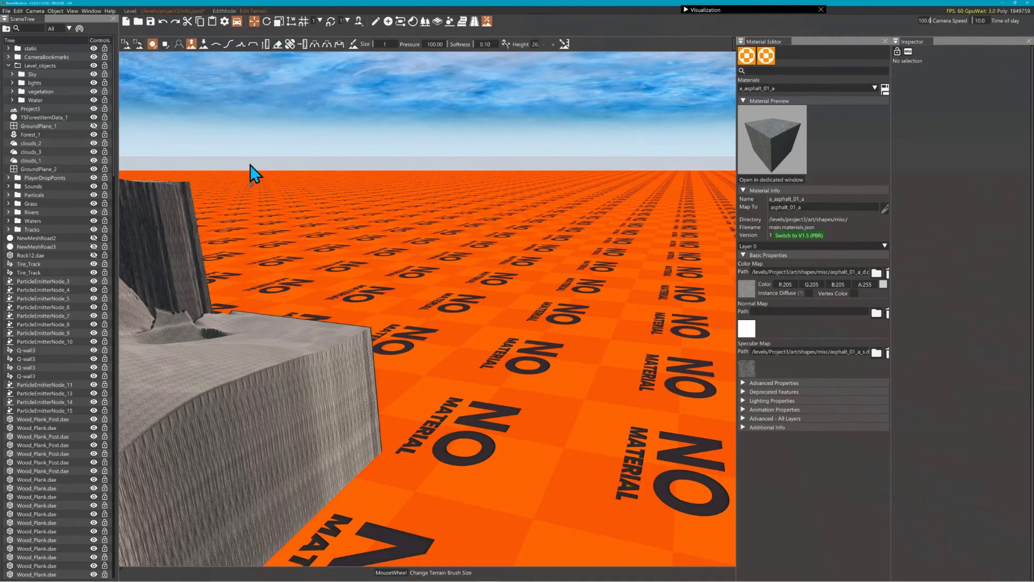
{"action": "right_click_drag", "start_coordinate": [250, 164], "coordinate": [328, 100]}
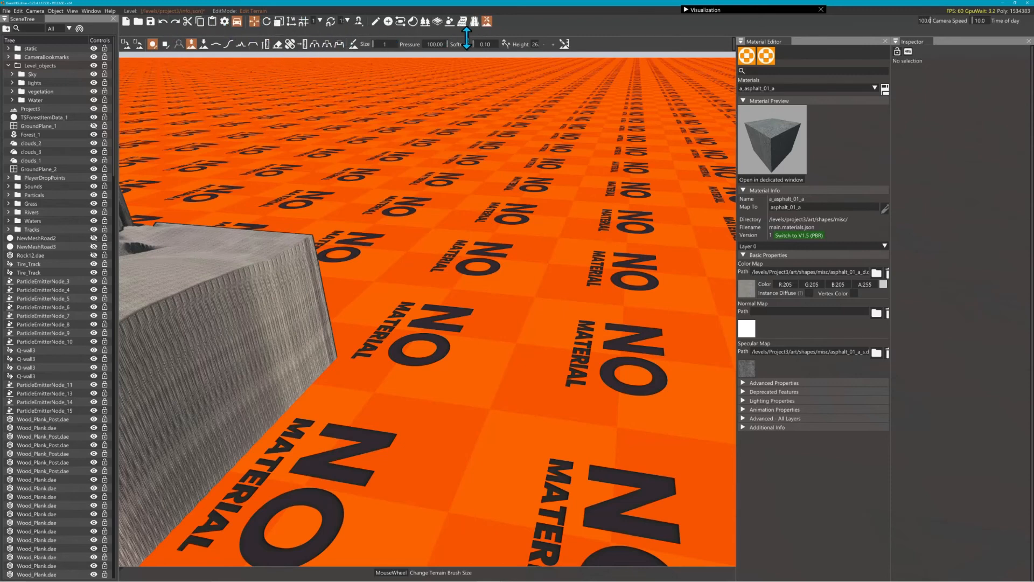
Step: Create a new terrain block on the ground plane beside the existing terrain's corner and leave object creation
{"action": "left_click", "coordinate": [390, 22]}
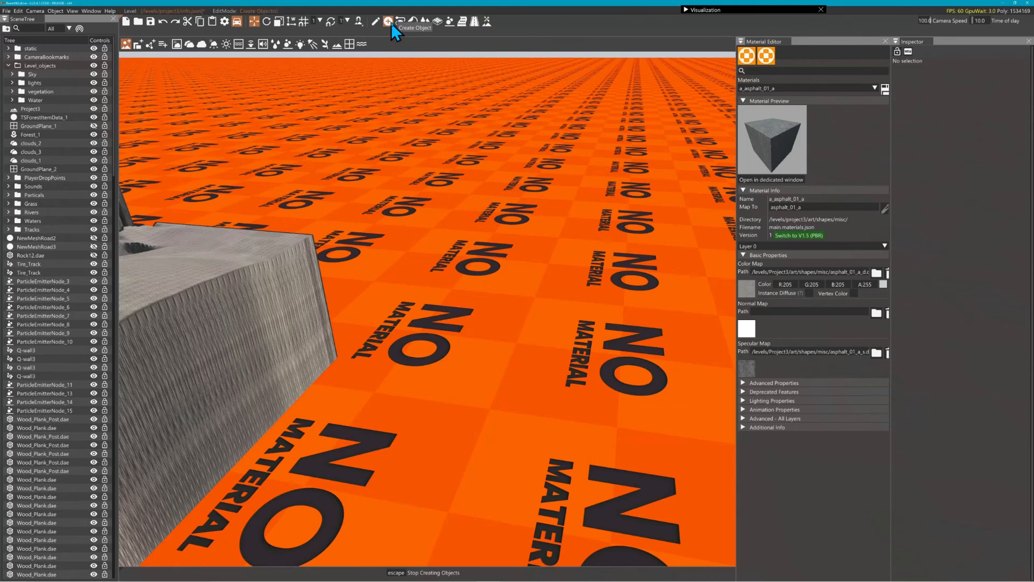
{"action": "left_click", "coordinate": [339, 45]}
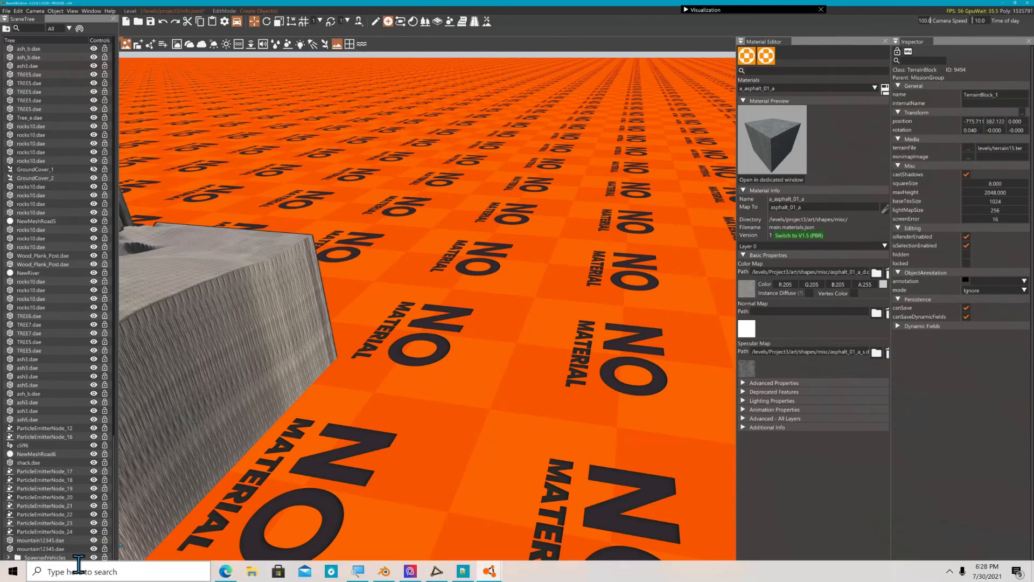
{"action": "left_click", "coordinate": [354, 356]}
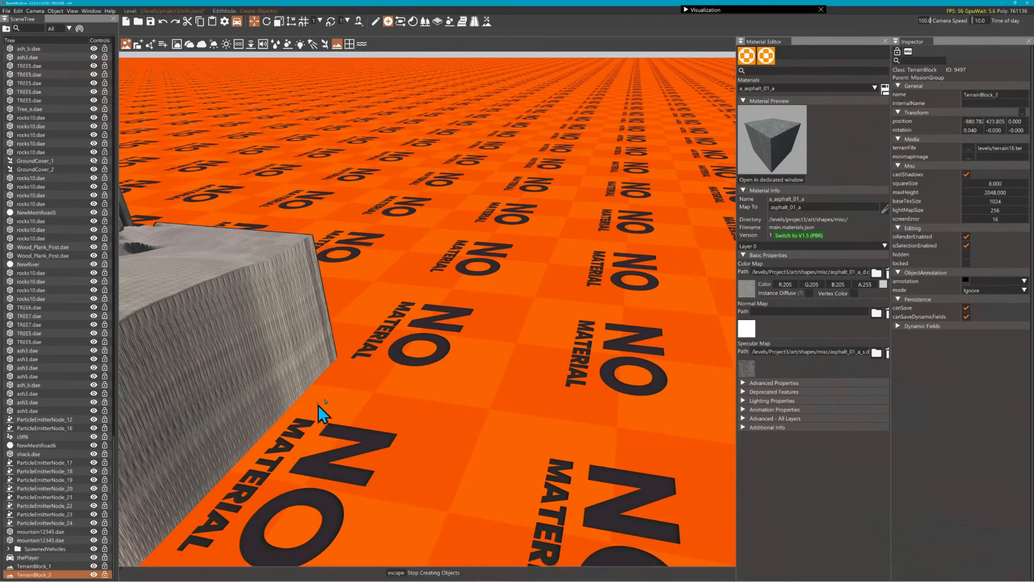
{"action": "key", "text": "Escape"}
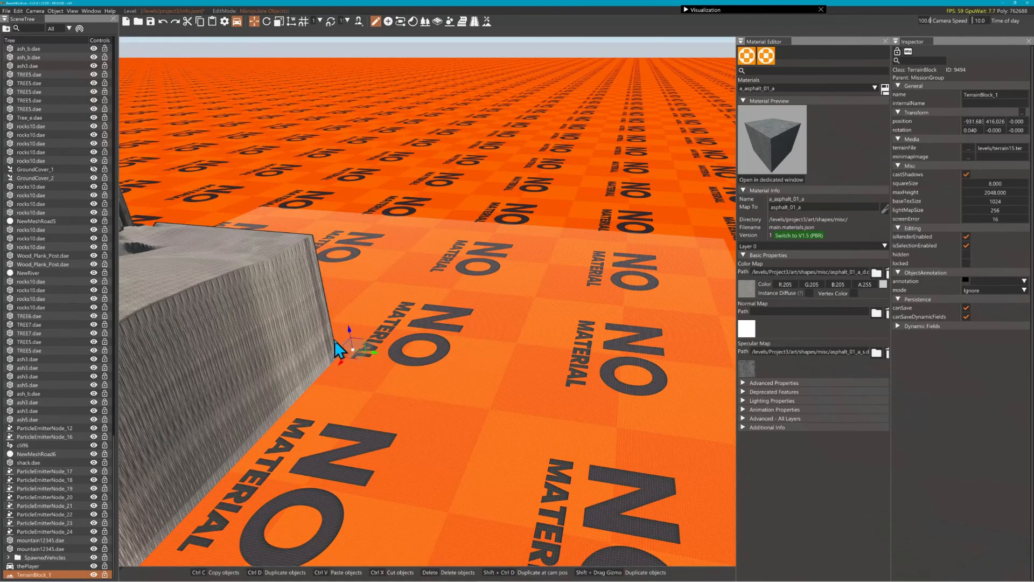
Step: Raise the new terrain block vertically to a Z position of about 206
{"action": "left_click_drag", "start_coordinate": [349, 335], "coordinate": [303, 95]}
{"action": "right_click_drag", "start_coordinate": [303, 94], "coordinate": [423, 163]}
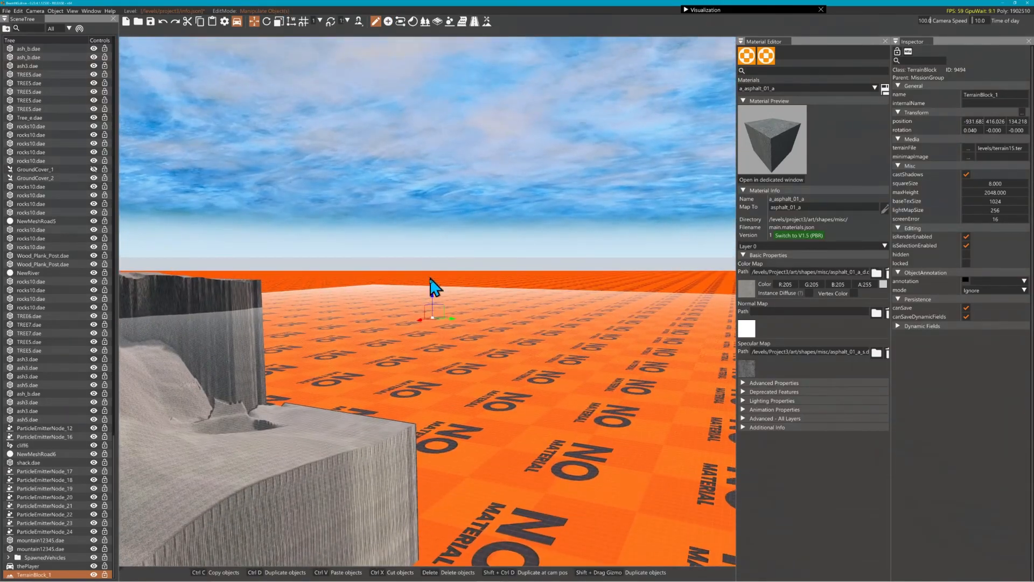
{"action": "left_click_drag", "start_coordinate": [435, 310], "coordinate": [451, 175]}
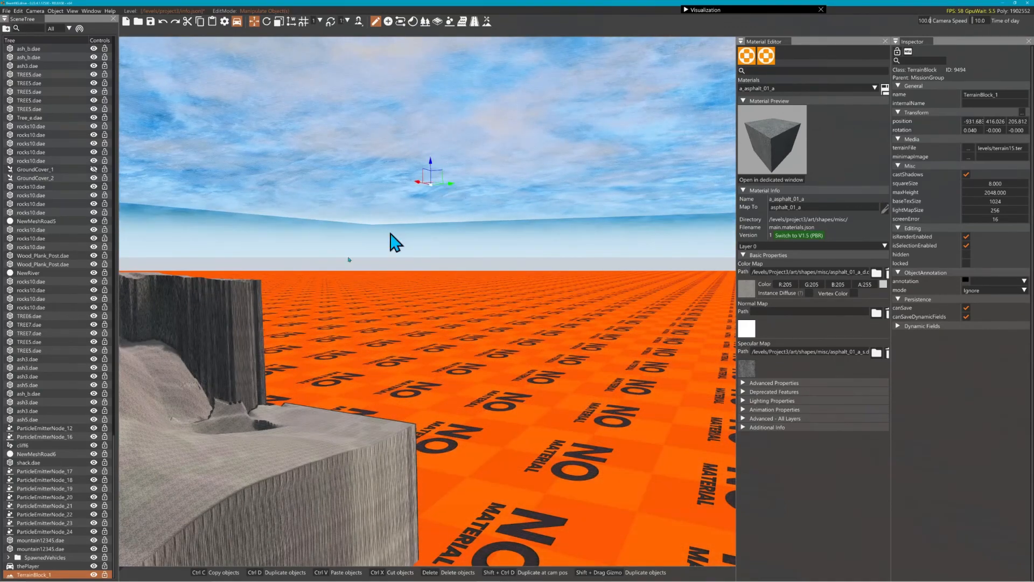
{"action": "double_click", "coordinate": [49, 572]}
{"action": "right_click_drag", "start_coordinate": [438, 403], "coordinate": [485, 322]}
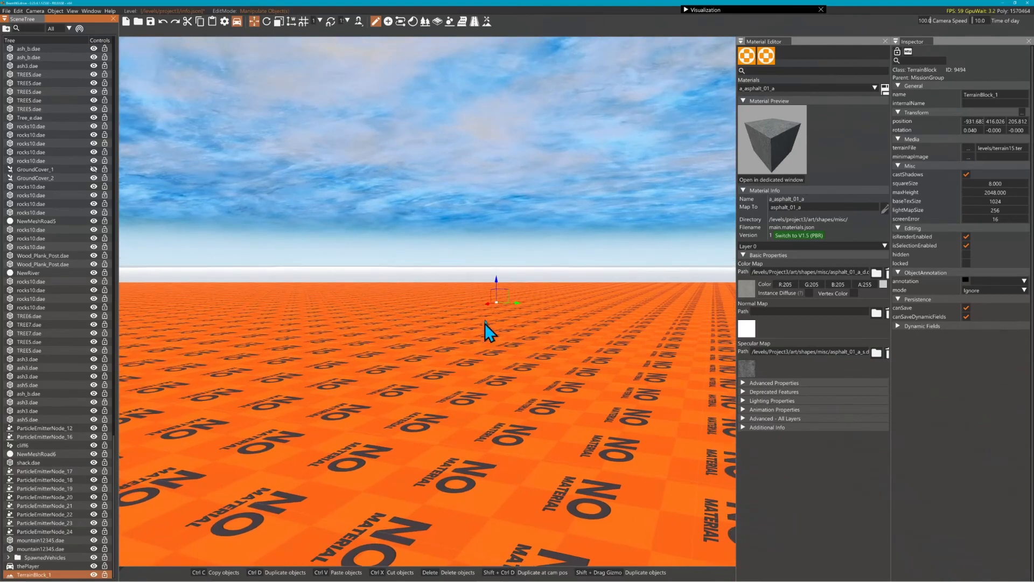
Step: Move the new terrain block further up and inspect its flat surface from above
{"action": "left_click_drag", "start_coordinate": [493, 287], "coordinate": [493, 157]}
{"action": "right_click_drag", "start_coordinate": [493, 157], "coordinate": [428, 194]}
{"action": "key", "text": "s"}
{"action": "key", "text": "s"}
{"action": "key", "text": "w"}
{"action": "key", "text": "w"}
{"action": "key", "text": "w"}
{"action": "key", "text": "s"}
{"action": "key", "text": "w"}
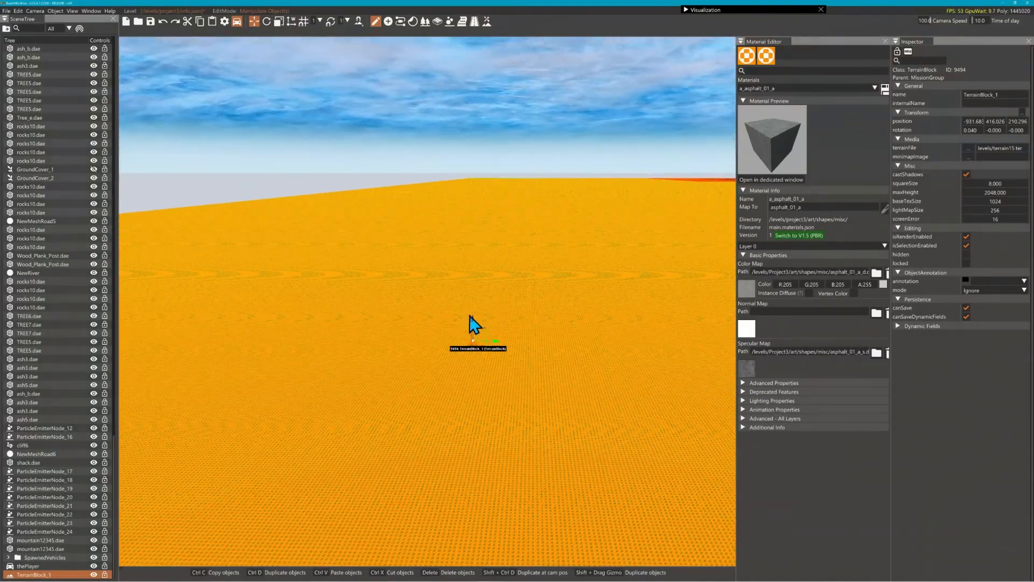
Step: Lower the new terrain block to a Z position of about 73 and switch to terrain editing
{"action": "left_click_drag", "start_coordinate": [471, 318], "coordinate": [468, 363]}
{"action": "right_click_drag", "start_coordinate": [467, 363], "coordinate": [620, 388]}
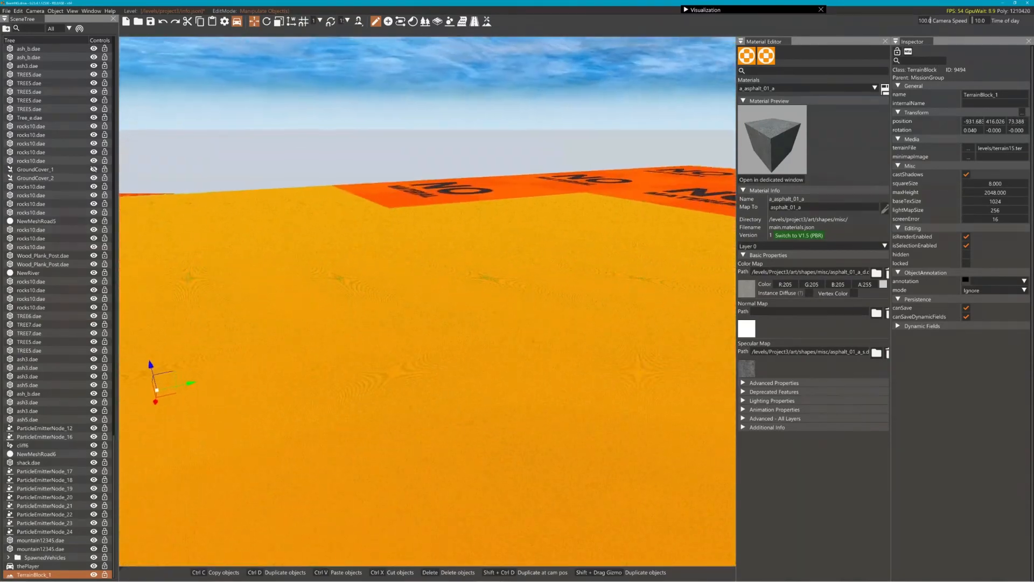
{"action": "left_click", "coordinate": [487, 21]}
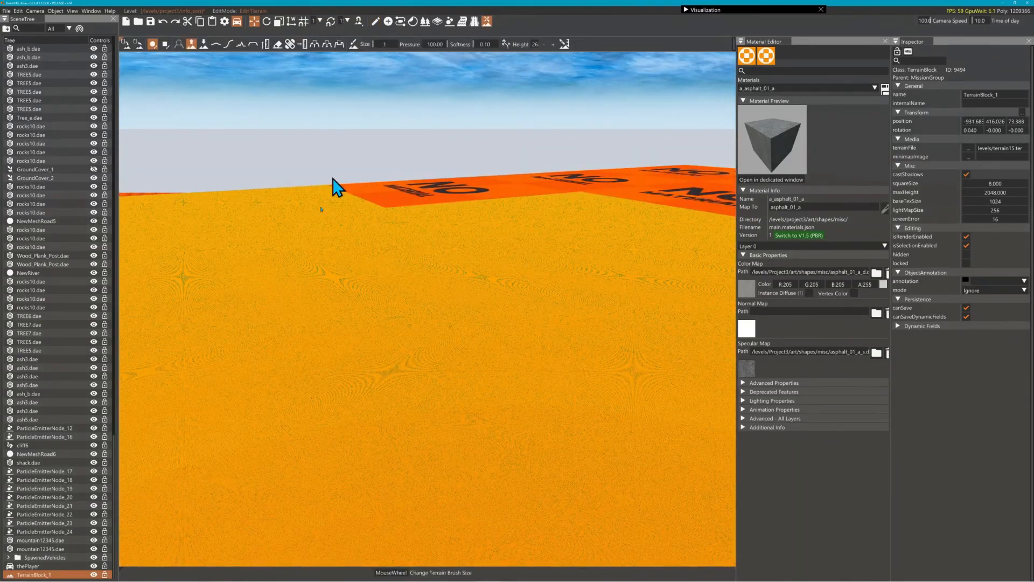
{"action": "right_click_drag", "start_coordinate": [348, 305], "coordinate": [375, 285]}
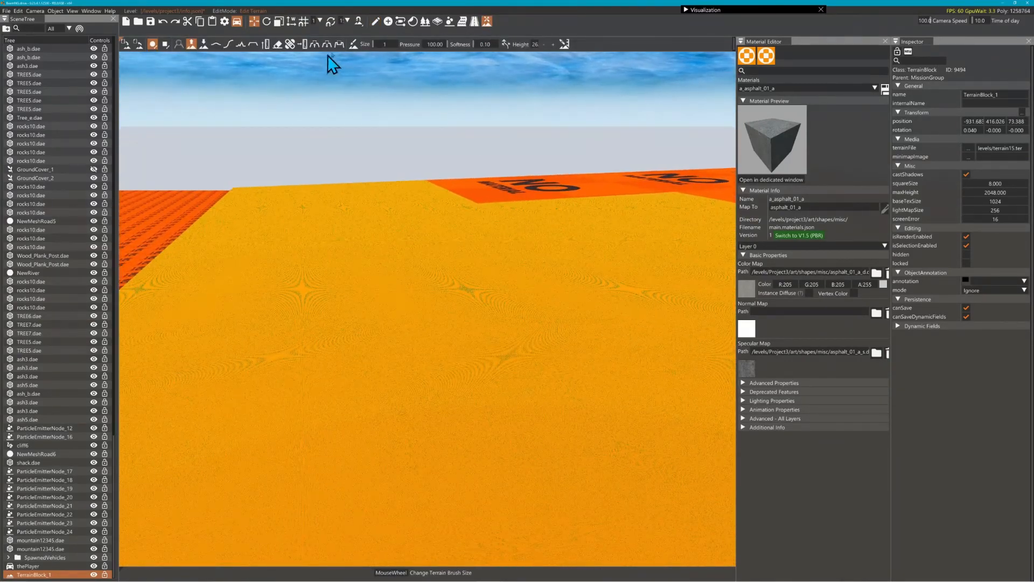
Step: Open the Terrain Painter and inspect the new terrain block's surface from its edge and from above
{"action": "left_click", "coordinate": [352, 44]}
{"action": "mouse_move", "coordinate": [343, 361]}
{"action": "right_mouse_down"}
{"action": "mouse_move", "coordinate": [366, 377]}
{"action": "mouse_move", "coordinate": [324, 377]}
{"action": "mouse_move", "coordinate": [323, 318]}
{"action": "mouse_move", "coordinate": [291, 323]}
{"action": "mouse_move", "coordinate": [668, 468]}
{"action": "mouse_move", "coordinate": [668, 398]}
{"action": "mouse_move", "coordinate": [689, 447]}
{"action": "right_mouse_up"}
{"action": "key", "text": "w"}
{"action": "key", "text": "w"}
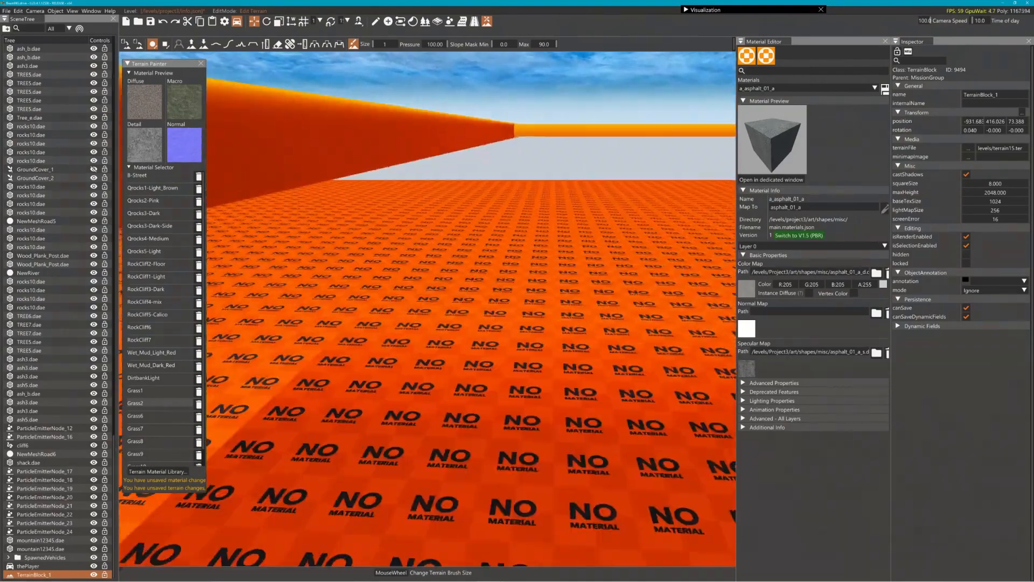
{"action": "key", "text": "w"}
{"action": "right_click_drag", "start_coordinate": [441, 388], "coordinate": [363, 429]}
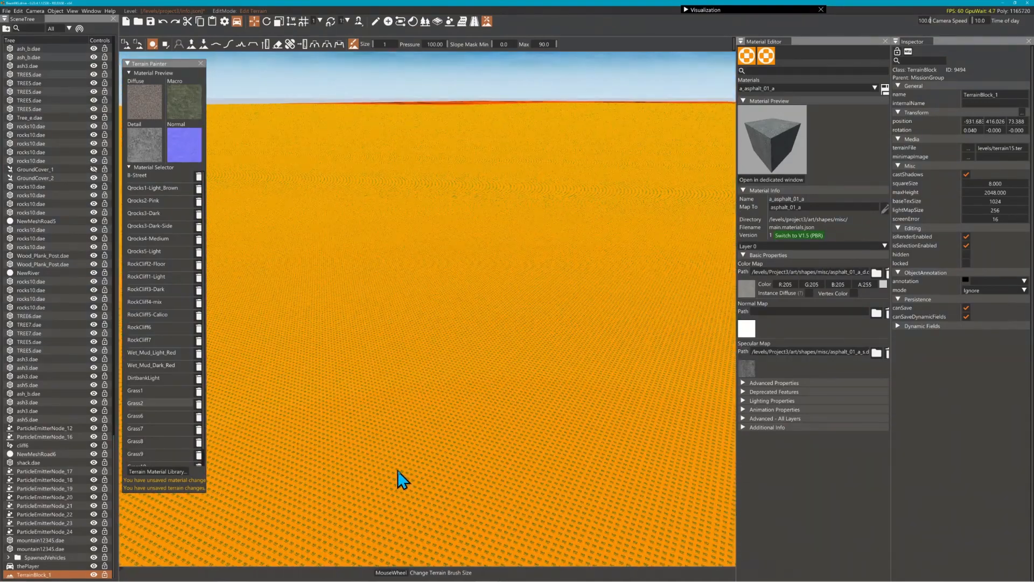
{"action": "right_click_drag", "start_coordinate": [397, 470], "coordinate": [398, 534]}
{"action": "right_click_drag", "start_coordinate": [364, 432], "coordinate": [365, 533]}
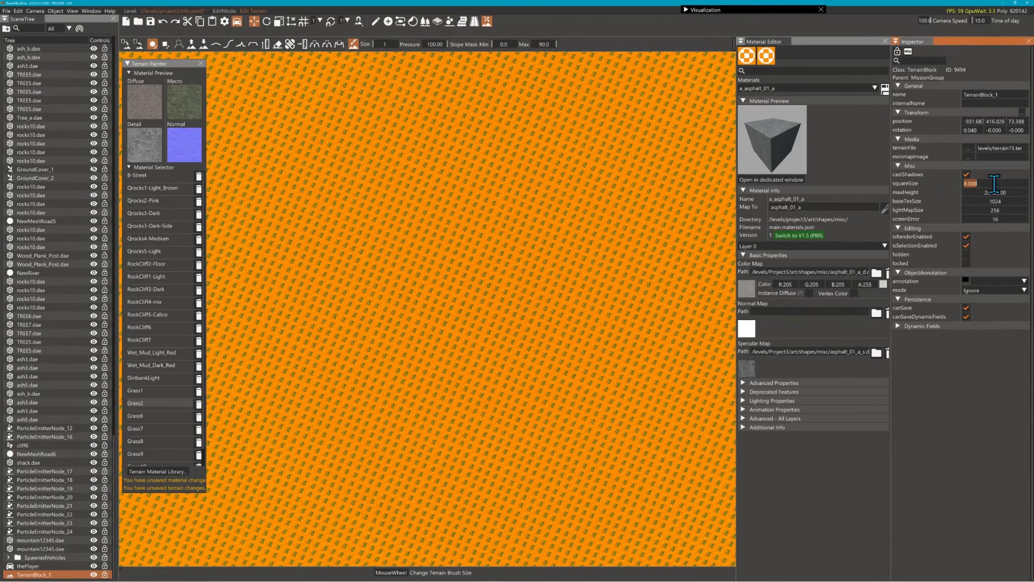
Step: Set the new terrain block's squareSize to 1 and inspect the block beside the existing terrain
{"action": "type", "text": "1"}
{"action": "key", "text": "Return"}
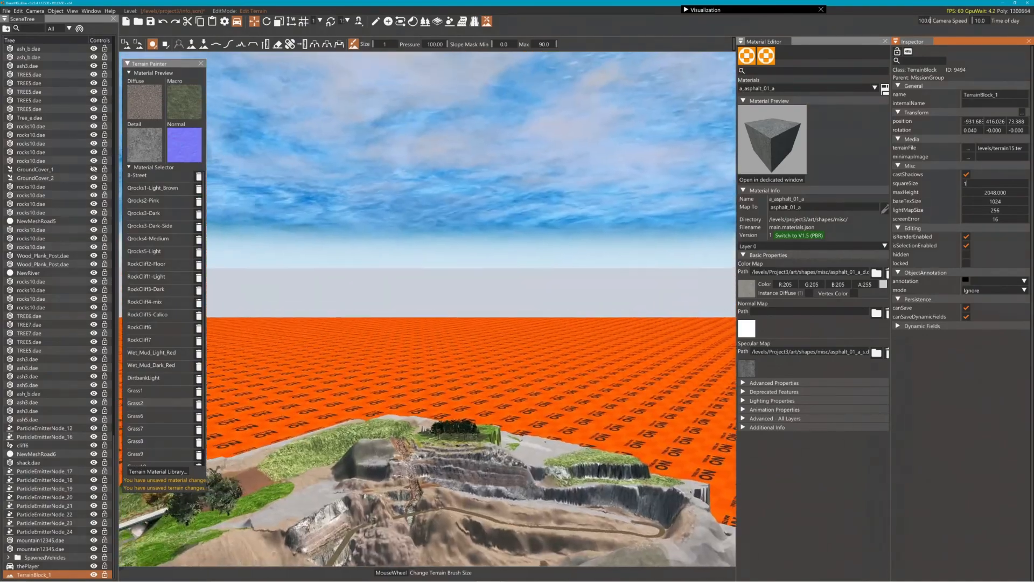
{"action": "right_click_drag", "start_coordinate": [428, 309], "coordinate": [539, 267]}
{"action": "key", "text": "w"}
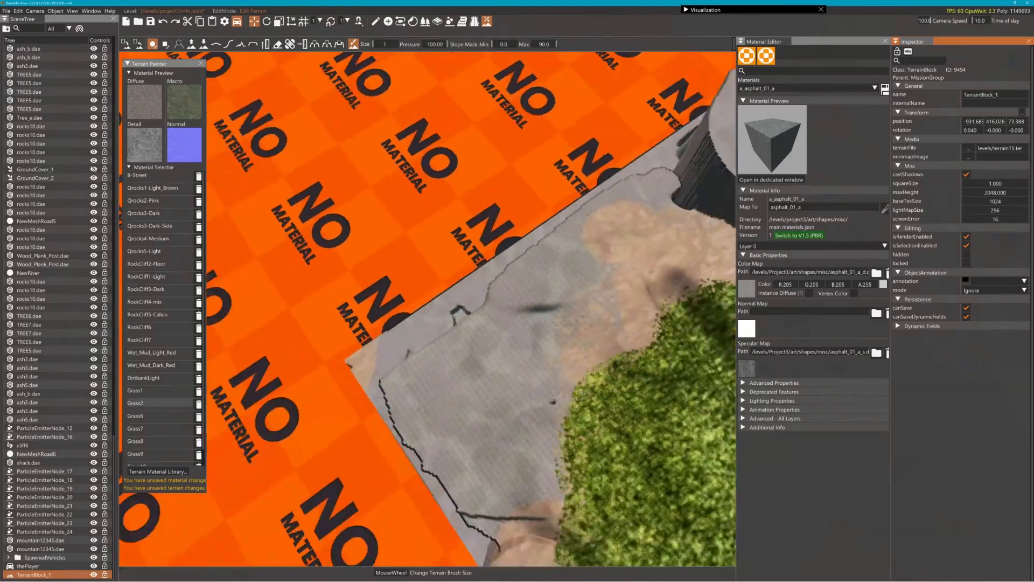
{"action": "right_click_drag", "start_coordinate": [428, 309], "coordinate": [483, 406]}
{"action": "key", "text": "w"}
{"action": "key", "text": "w"}
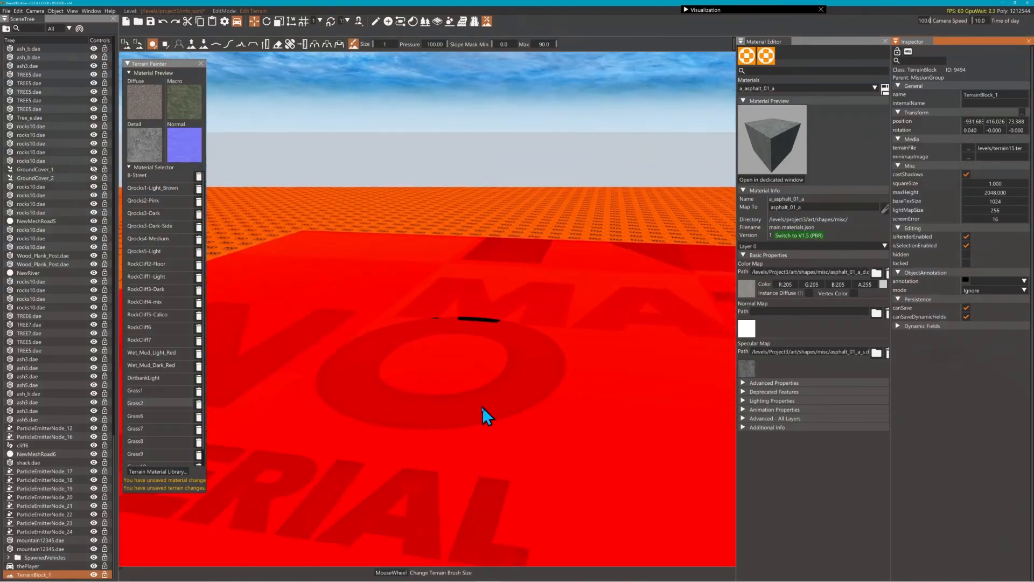
Step: Reselect TerrainBlock_1 and return to terrain editing with the Raise Height tool
{"action": "left_click", "coordinate": [353, 45]}
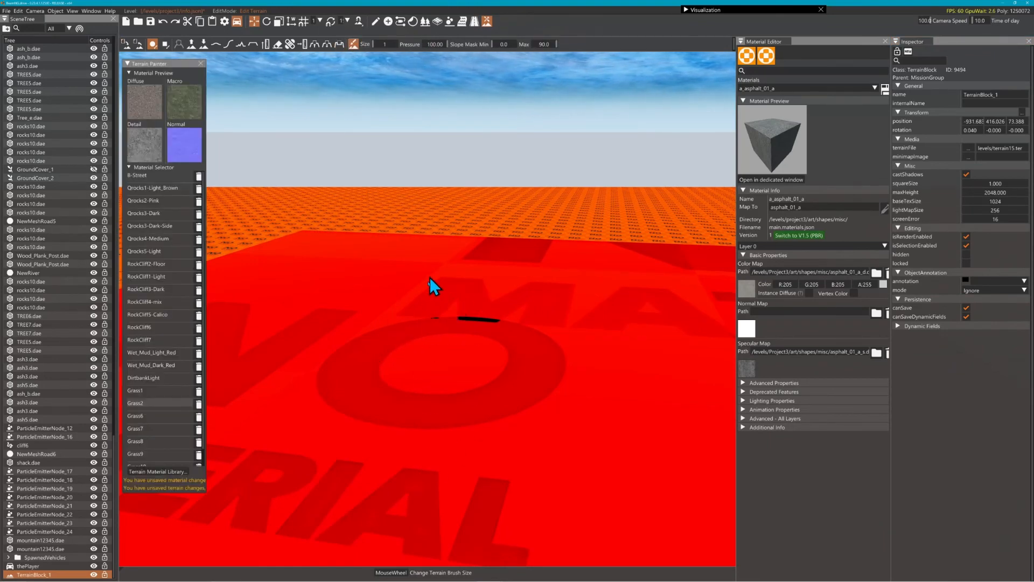
{"action": "left_click", "coordinate": [50, 574]}
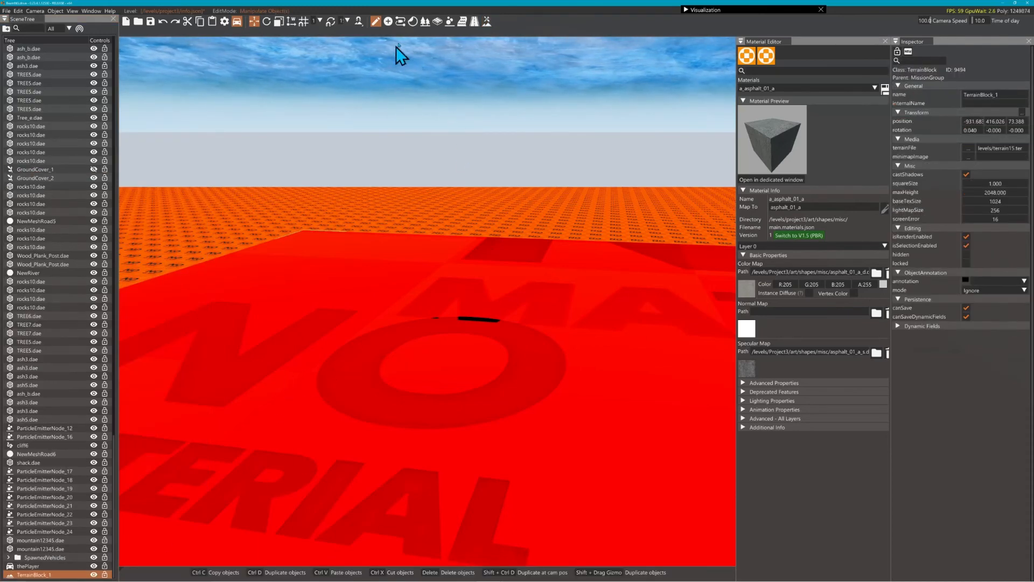
{"action": "left_click", "coordinate": [237, 21]}
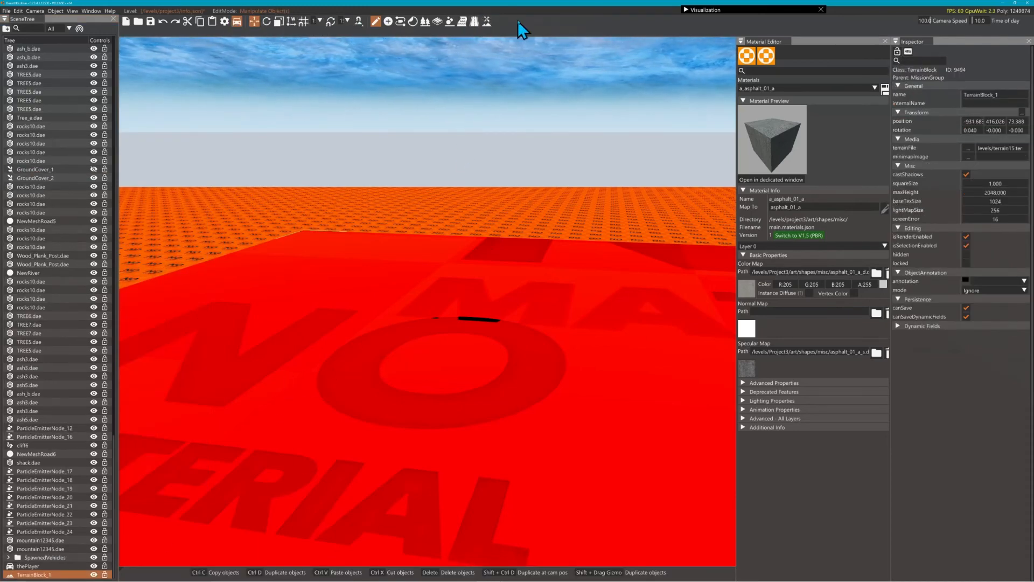
{"action": "left_click", "coordinate": [488, 21]}
{"action": "left_click", "coordinate": [192, 44]}
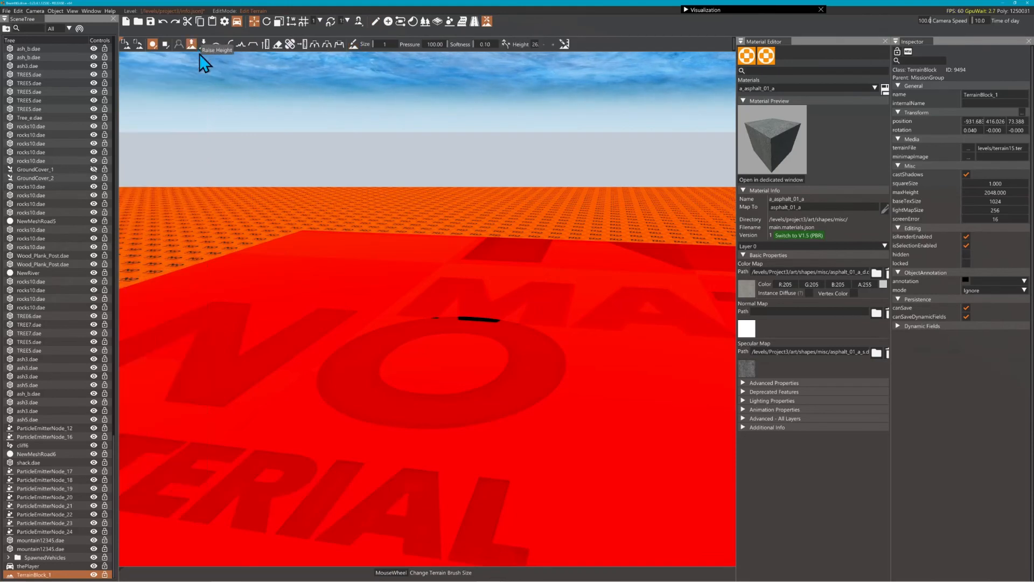
Step: Enlarge the terrain brush and examine the new terrain block's surface from several angles
{"action": "right_click_drag", "start_coordinate": [427, 372], "coordinate": [486, 372]}
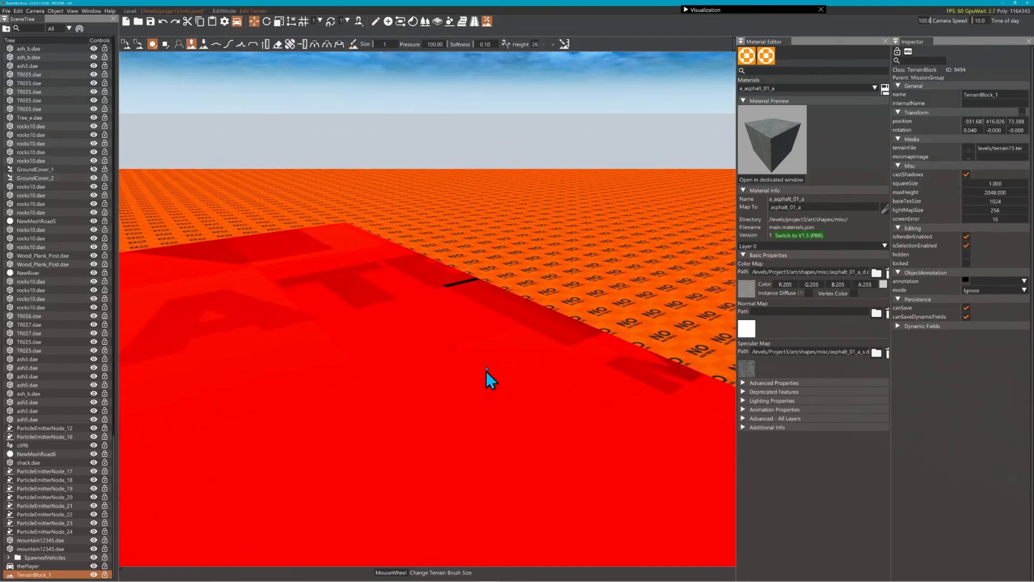
{"action": "key", "text": "d"}
{"action": "key", "text": "a"}
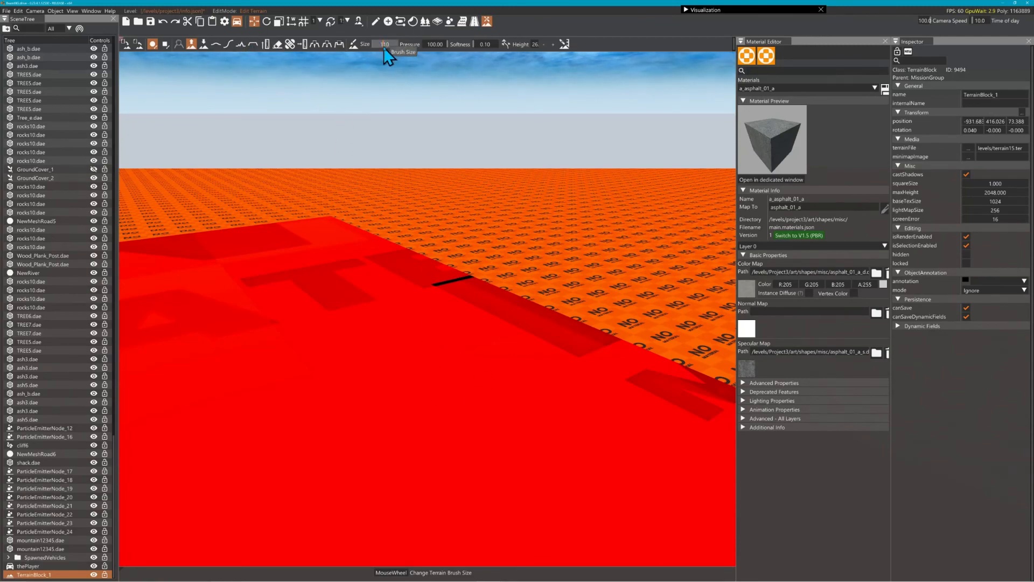
{"action": "right_click_drag", "start_coordinate": [422, 312], "coordinate": [540, 331]}
{"action": "right_click_drag", "start_coordinate": [257, 393], "coordinate": [350, 371]}
{"action": "right_click_drag", "start_coordinate": [245, 302], "coordinate": [335, 244]}
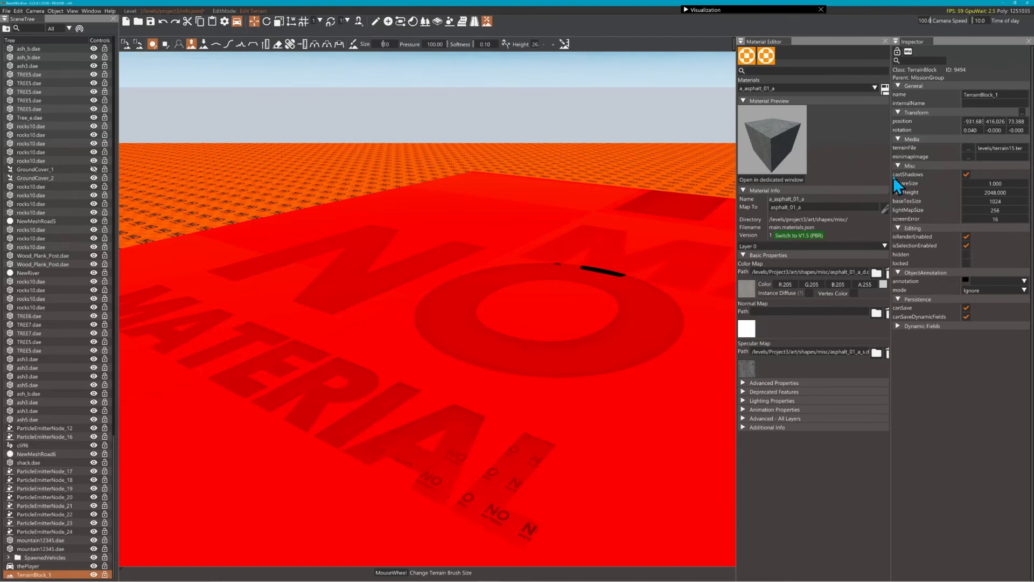
Step: Save the terrain import preset over Project3_terrainPreset.json and set Meters per Pixel to 1.1
{"action": "left_click", "coordinate": [129, 45]}
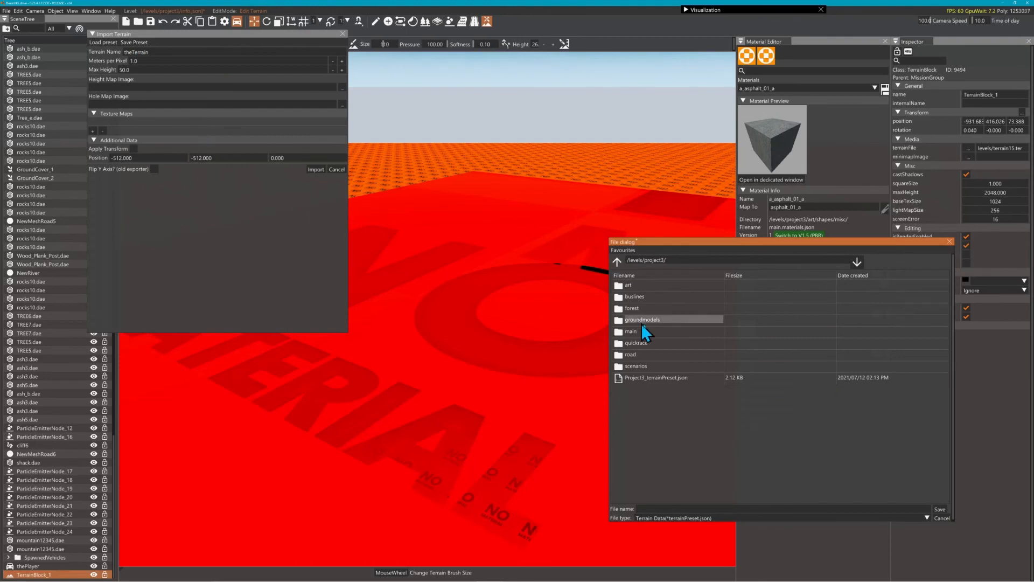
{"action": "double_click", "coordinate": [662, 378]}
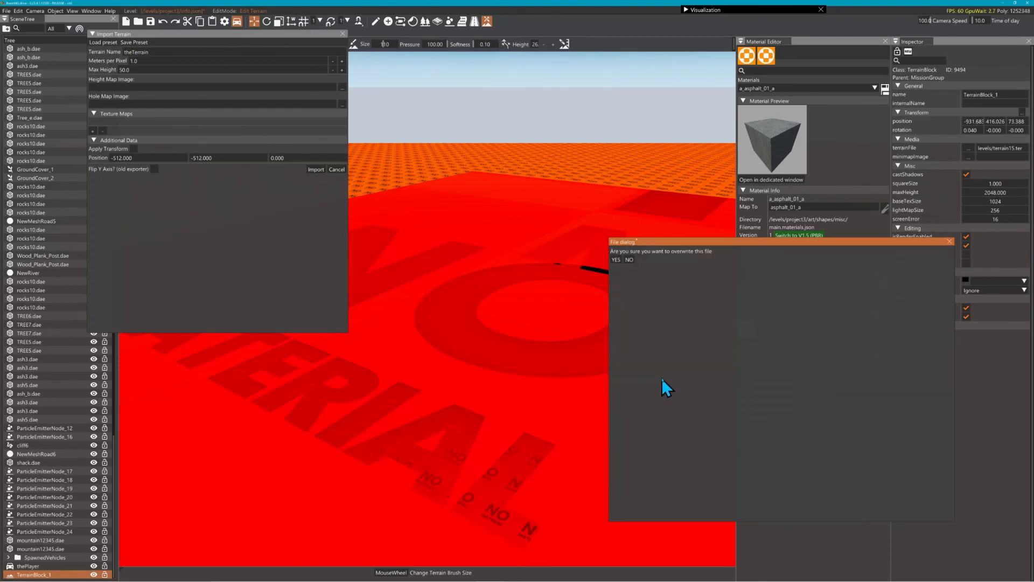
{"action": "left_click", "coordinate": [616, 259]}
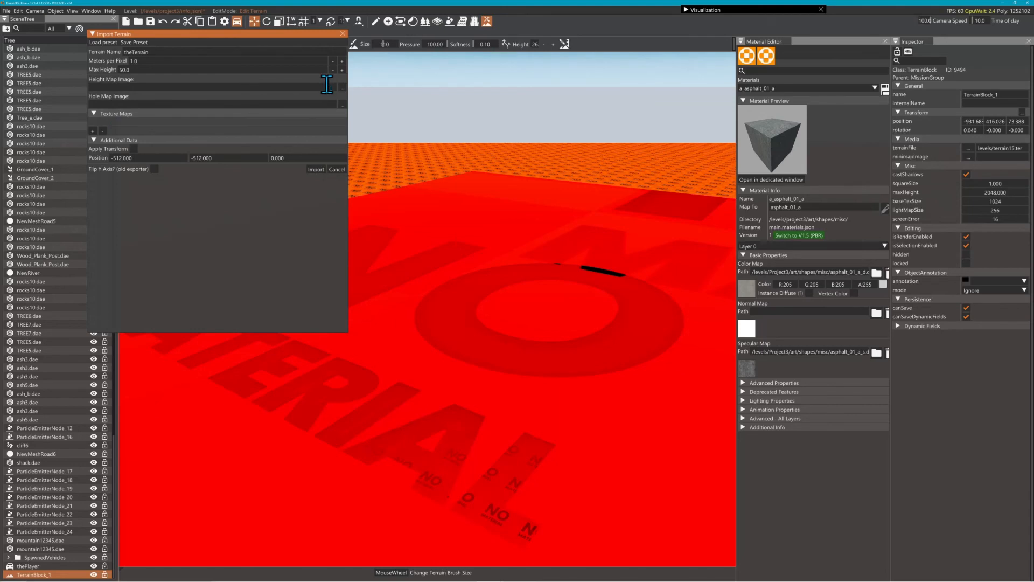
{"action": "left_click", "coordinate": [342, 60]}
Step: Browse the ukrain level's folders for a terrain preset to load and close the file dialog
{"action": "left_click", "coordinate": [98, 42]}
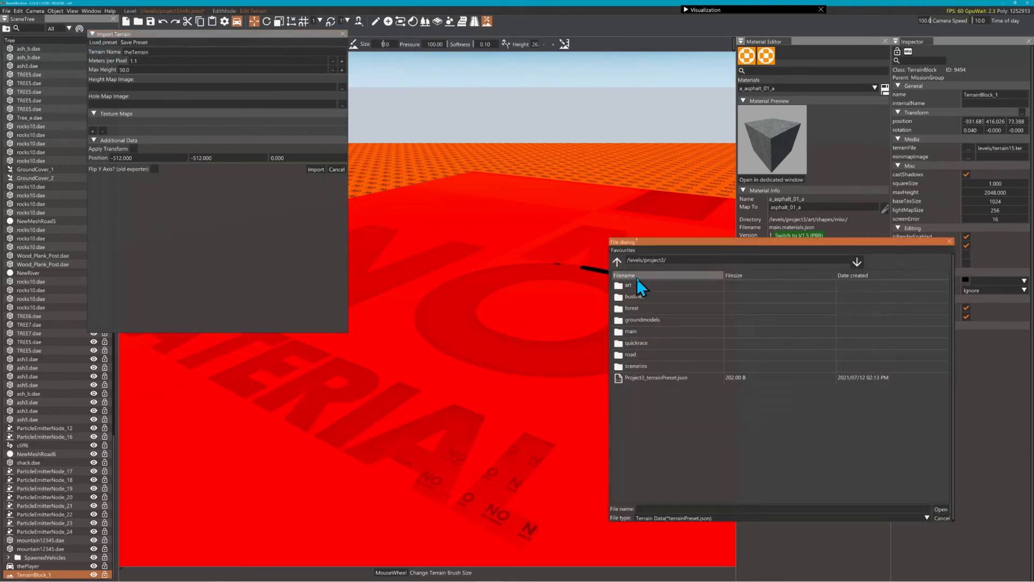
{"action": "left_click", "coordinate": [616, 262]}
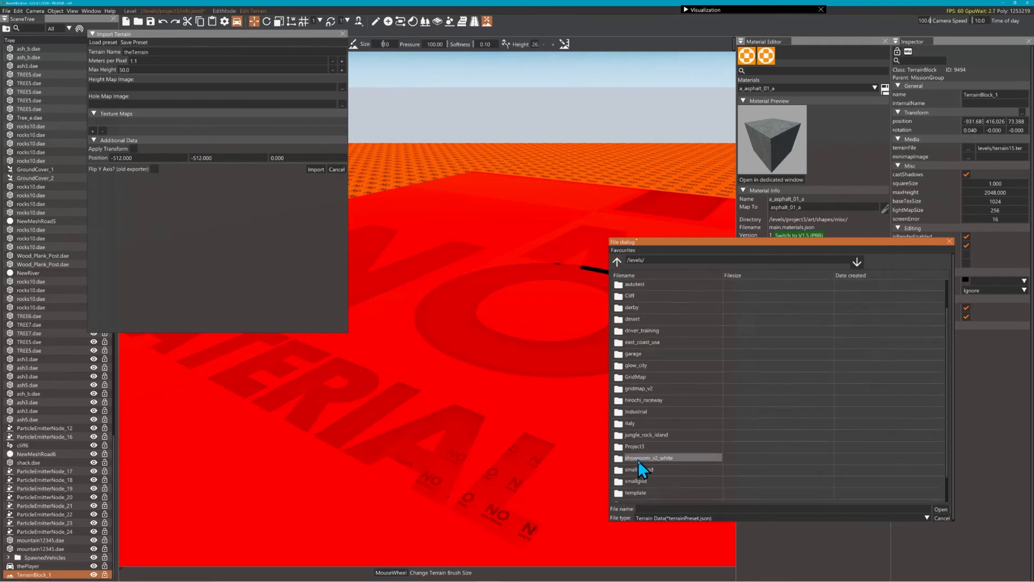
{"action": "double_click", "coordinate": [635, 472]}
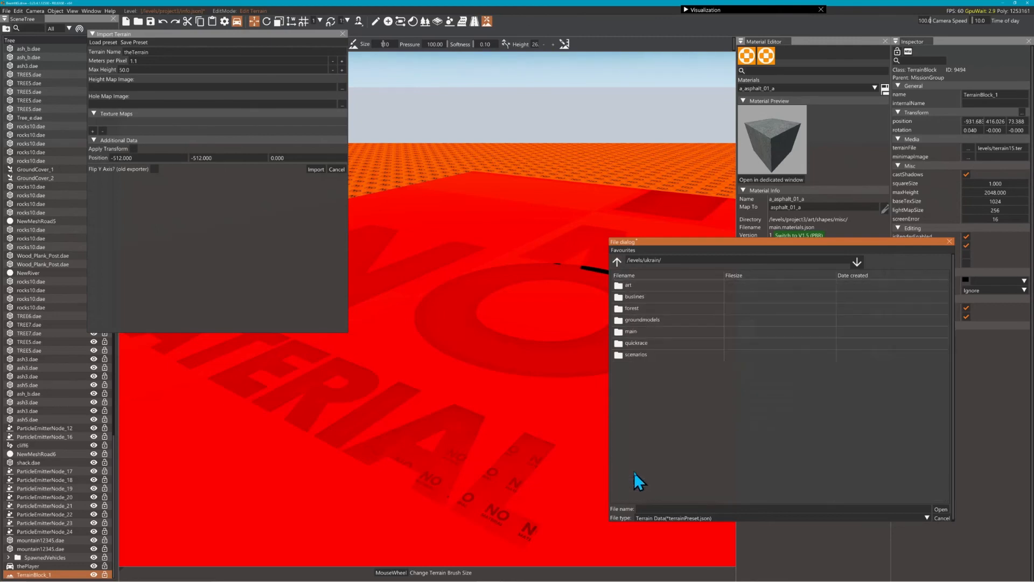
{"action": "double_click", "coordinate": [641, 318]}
{"action": "left_click", "coordinate": [617, 262]}
{"action": "double_click", "coordinate": [632, 285]}
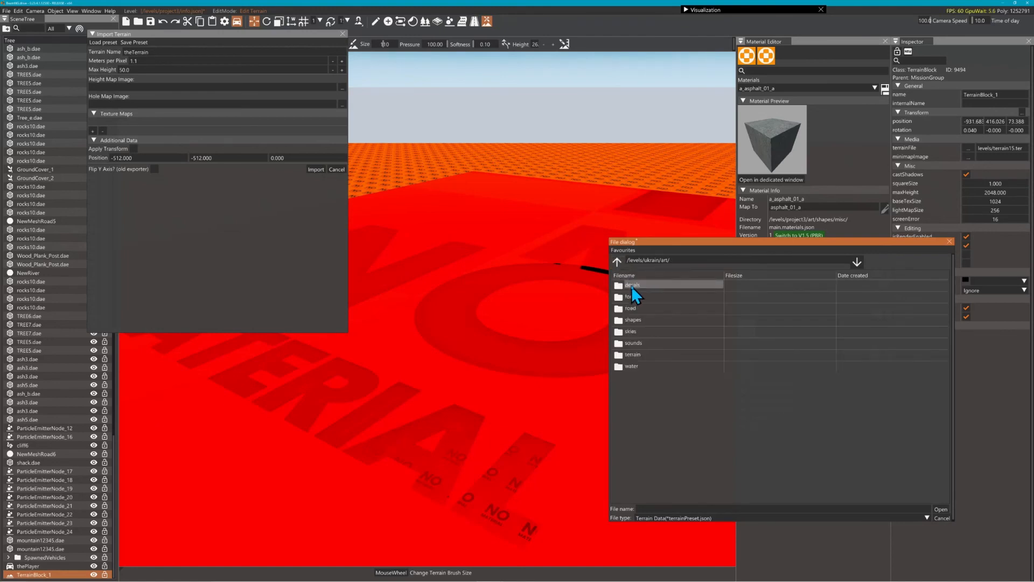
{"action": "double_click", "coordinate": [633, 354]}
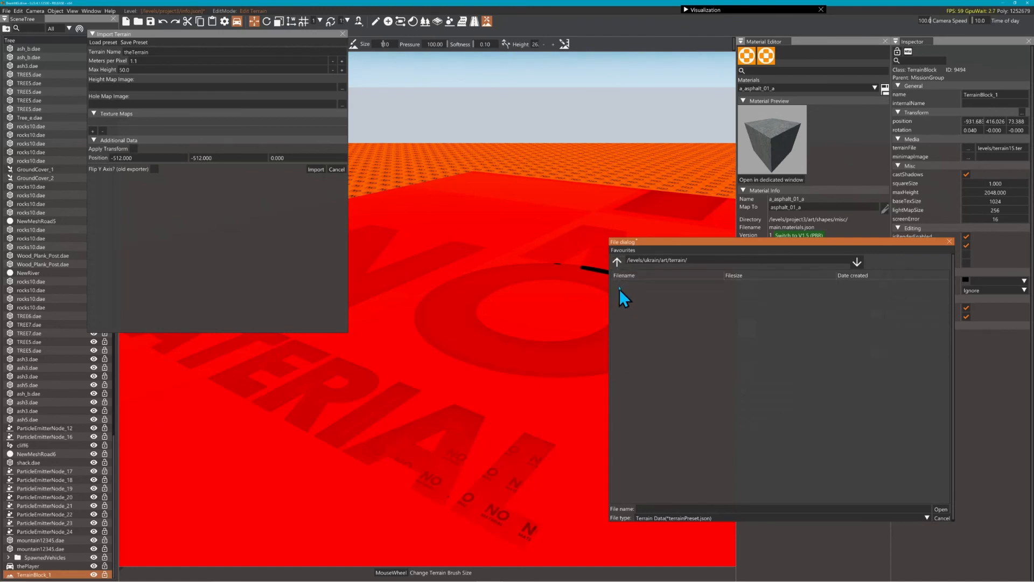
{"action": "left_click", "coordinate": [617, 262]}
{"action": "left_click", "coordinate": [616, 263]}
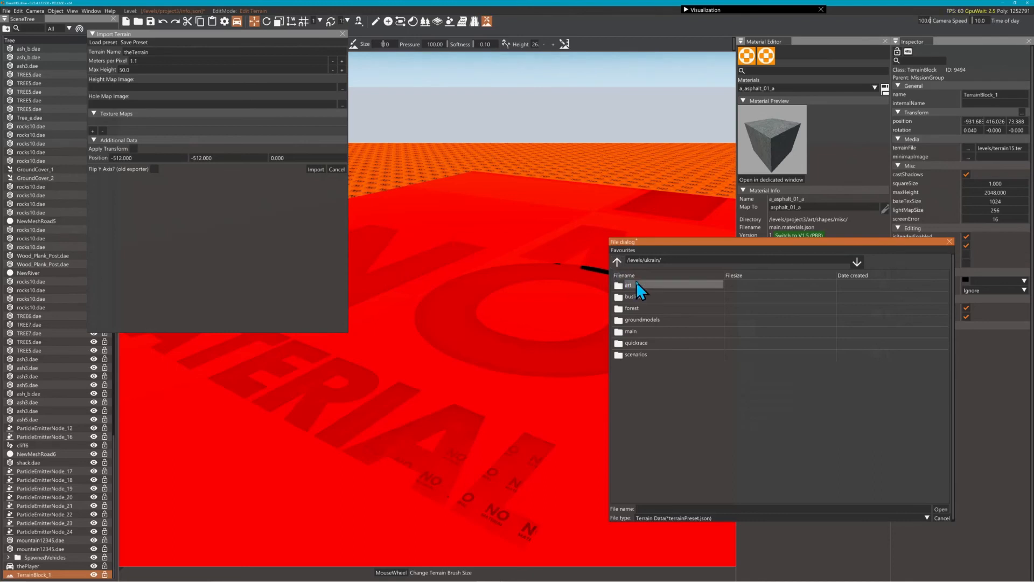
{"action": "left_click", "coordinate": [617, 262]}
{"action": "left_click", "coordinate": [617, 262]}
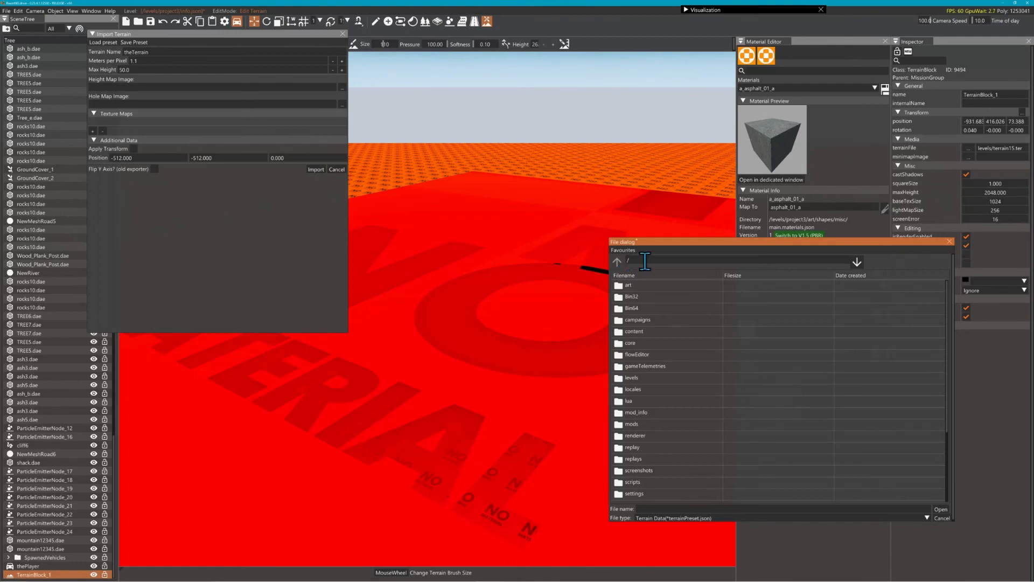
{"action": "left_click", "coordinate": [950, 241]}
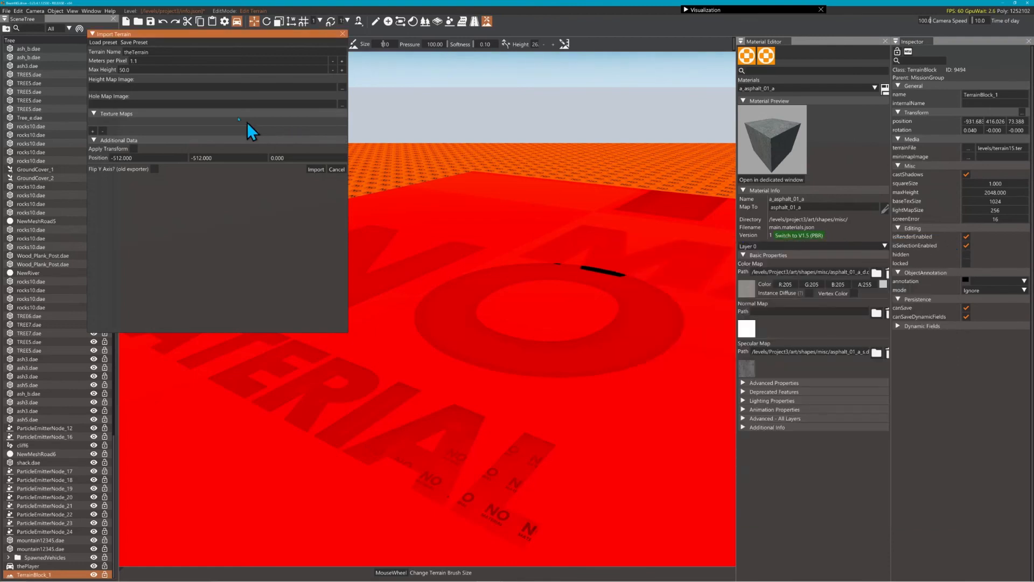
Step: Search project3's art folders for a terrain preset, including shapes and groundcover, and leave terrain import without importing
{"action": "left_click", "coordinate": [112, 42]}
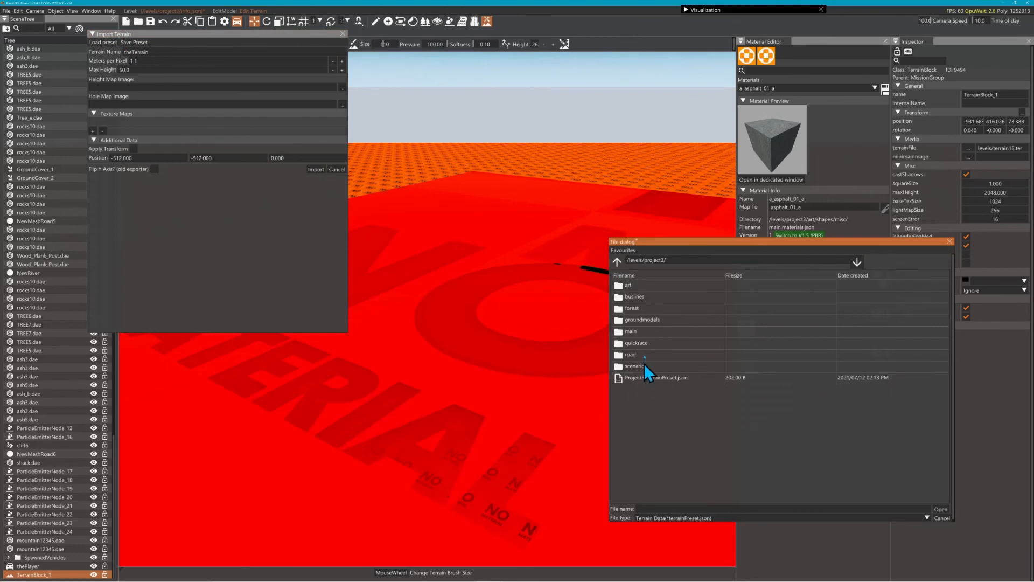
{"action": "double_click", "coordinate": [642, 284]}
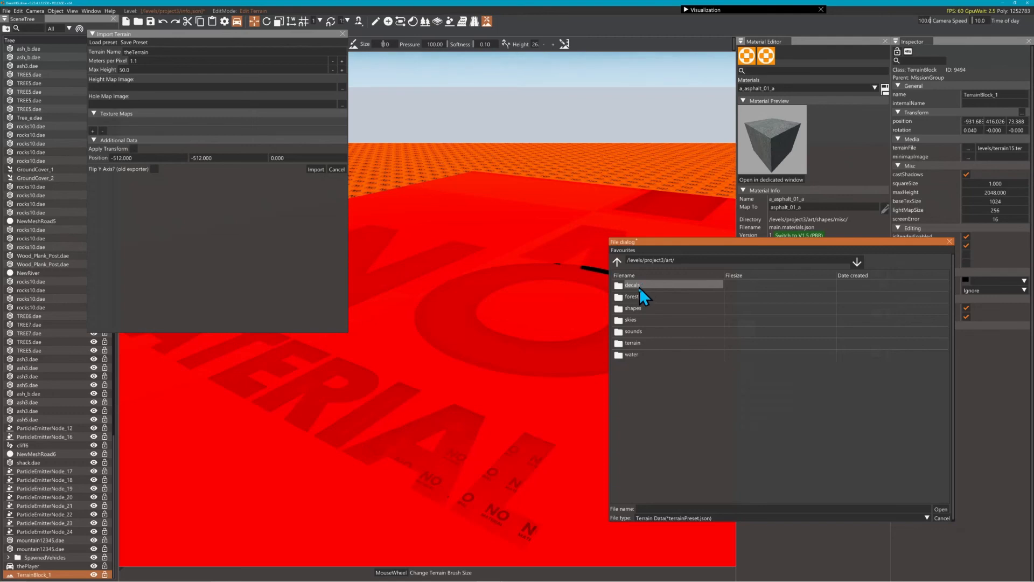
{"action": "double_click", "coordinate": [637, 307]}
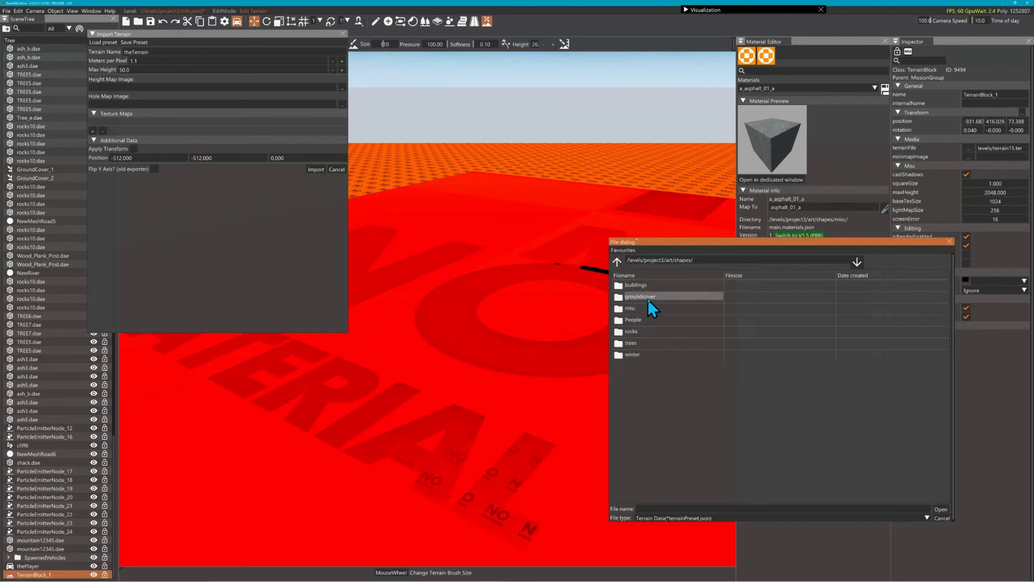
{"action": "double_click", "coordinate": [648, 298]}
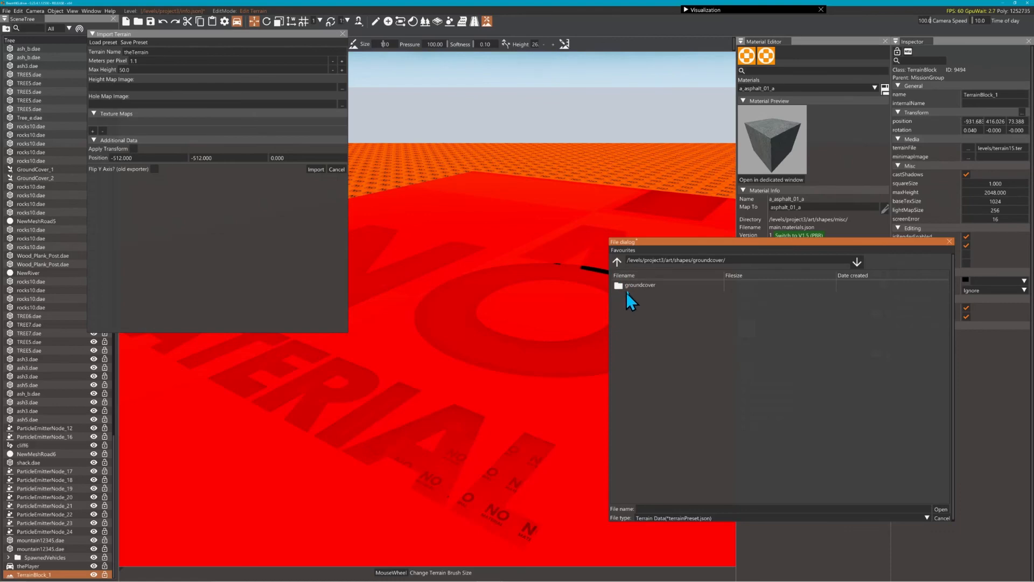
{"action": "double_click", "coordinate": [628, 286]}
{"action": "left_click", "coordinate": [617, 262]}
{"action": "left_click", "coordinate": [617, 262]}
{"action": "left_click", "coordinate": [617, 262]}
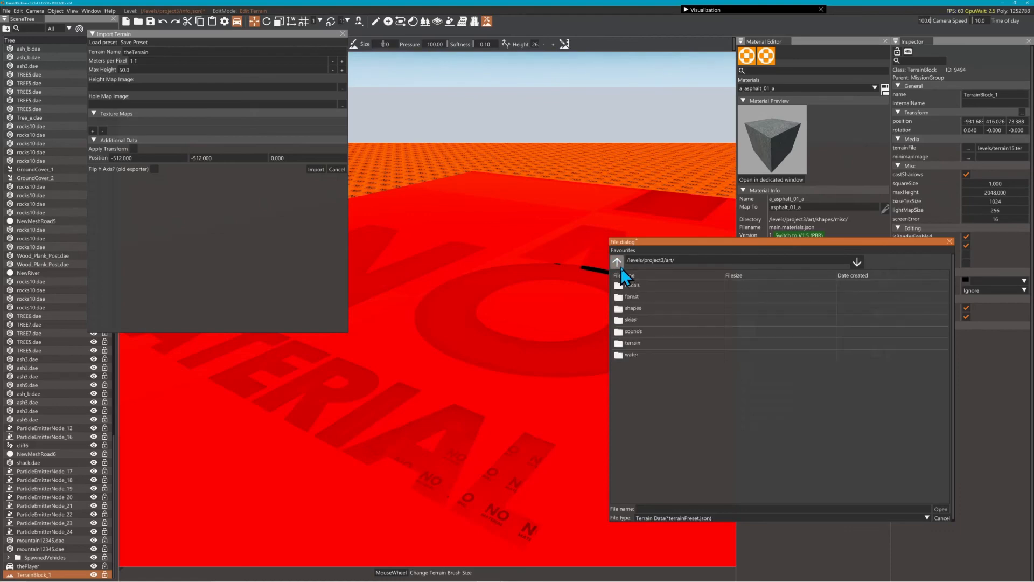
{"action": "left_click", "coordinate": [950, 241]}
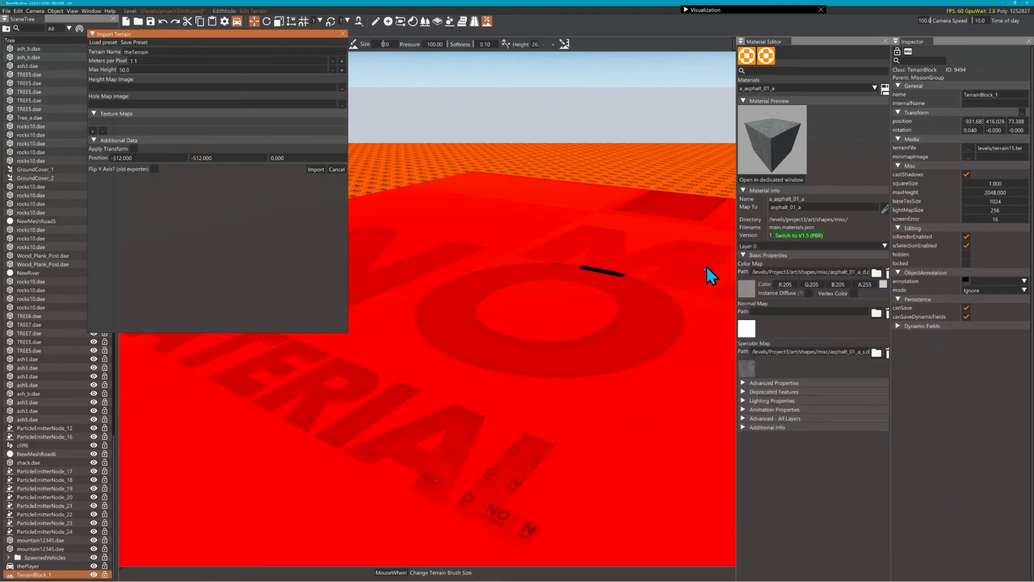
{"action": "right_click_drag", "start_coordinate": [707, 266], "coordinate": [541, 215]}
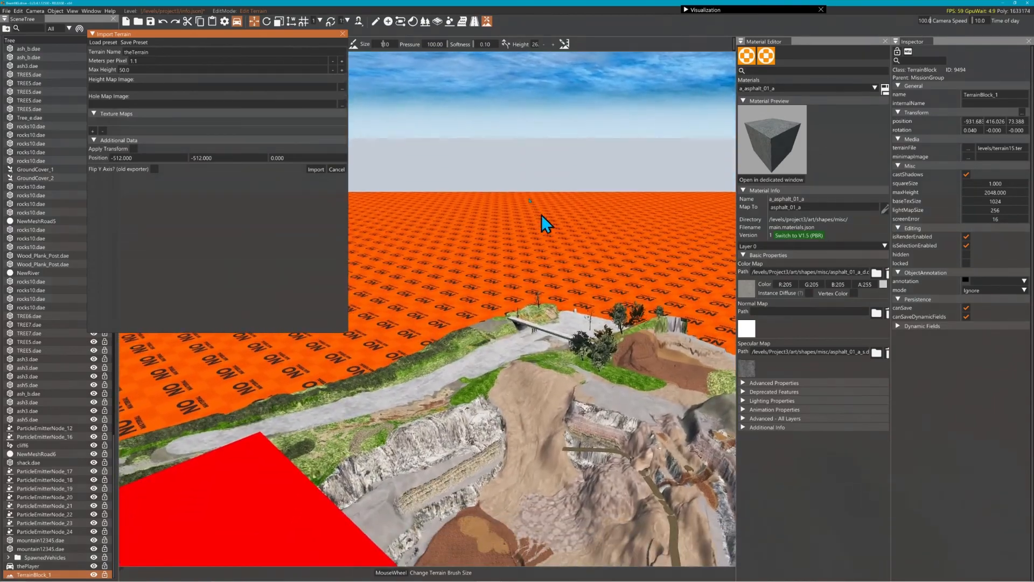
{"action": "left_click", "coordinate": [343, 33]}
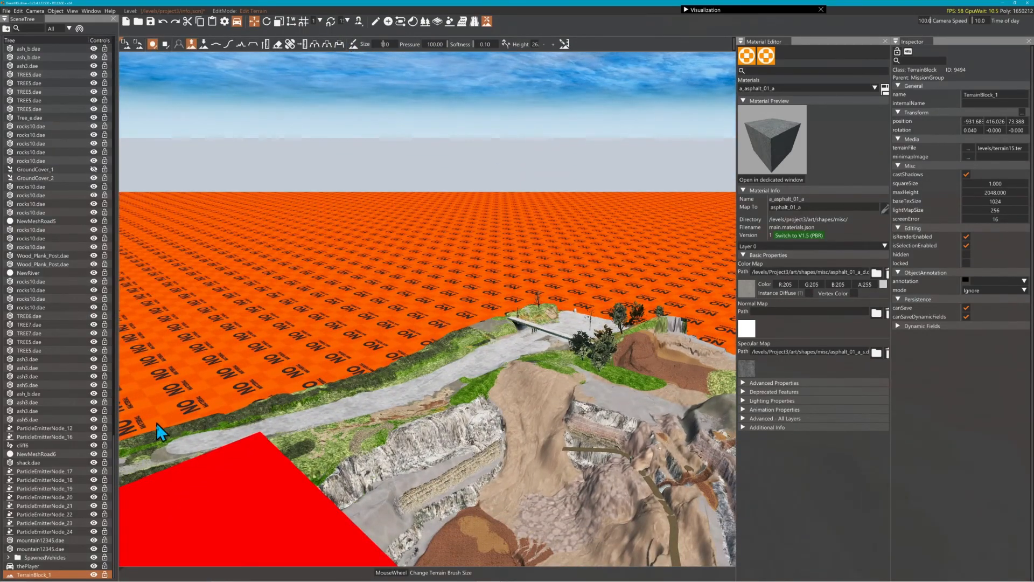
Step: Filter the scene tree by "ter" and select the Project3 terrain block
{"action": "scroll", "coordinate": [91, 135], "scroll_direction": "up", "scroll_amount": 4}
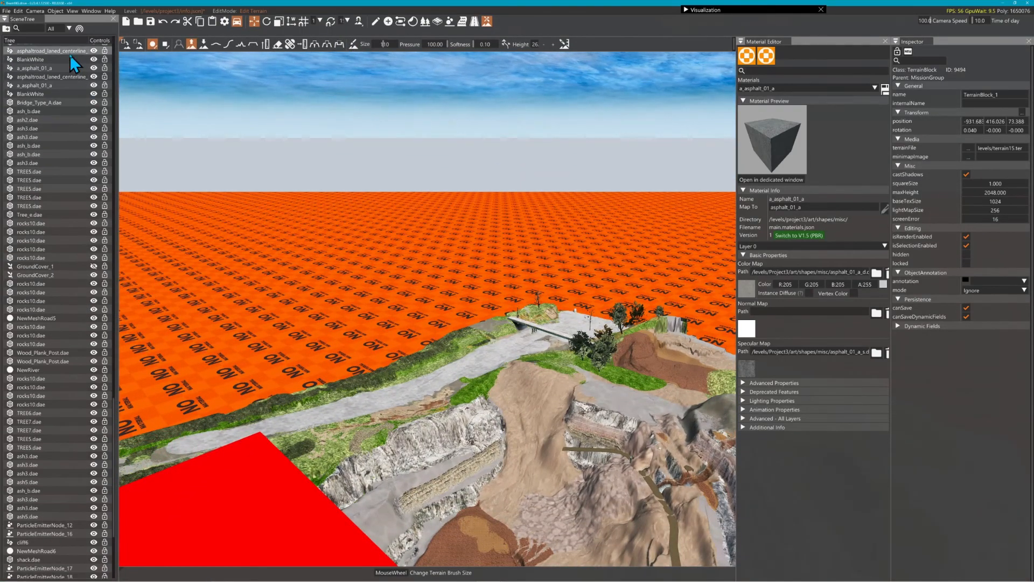
{"action": "left_click", "coordinate": [41, 30]}
{"action": "type", "text": "ter"}
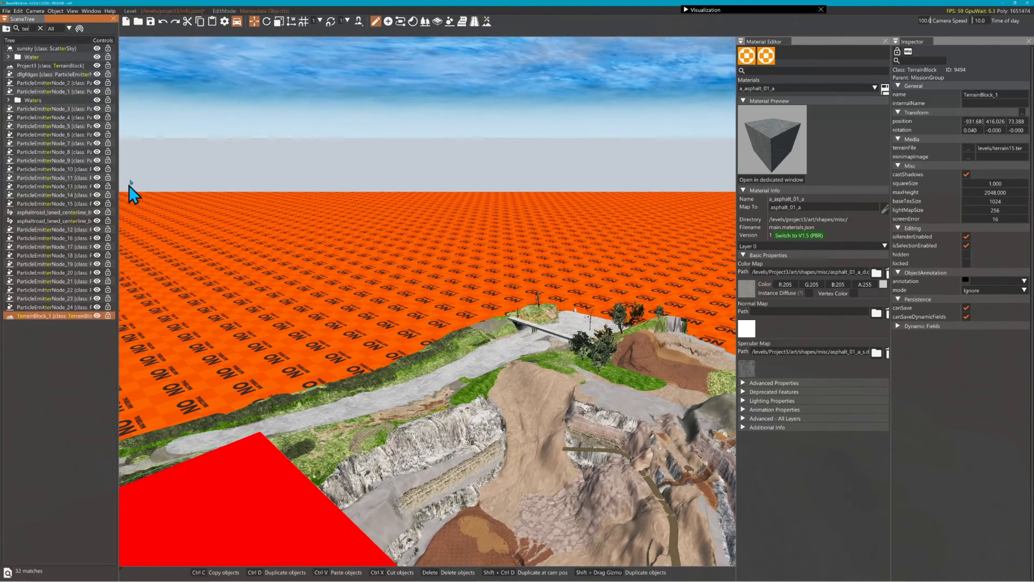
{"action": "left_click", "coordinate": [54, 65]}
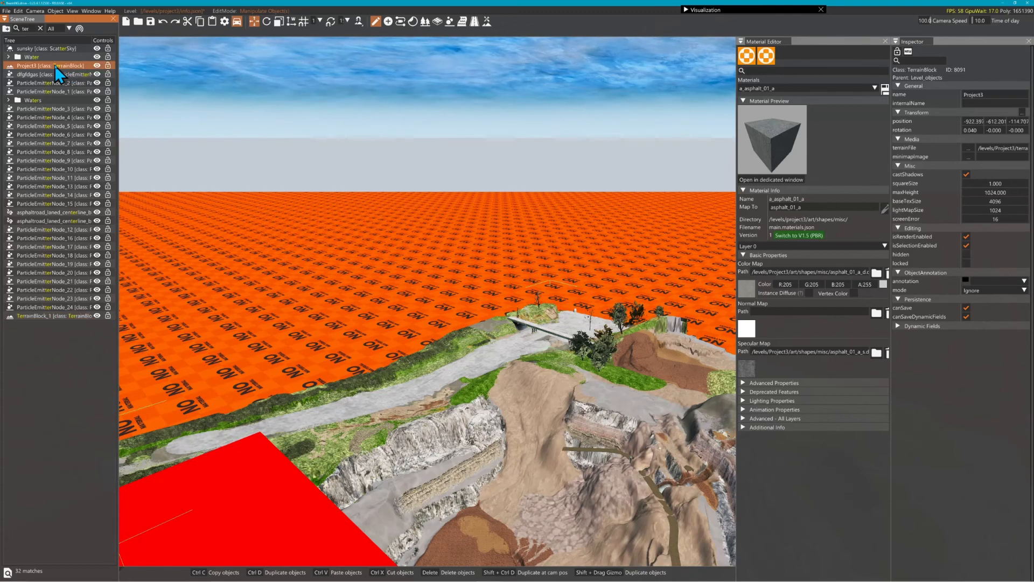
Step: Export the Project3 terrain with the terrain tools to the path /levels/project3
{"action": "left_click", "coordinate": [487, 21]}
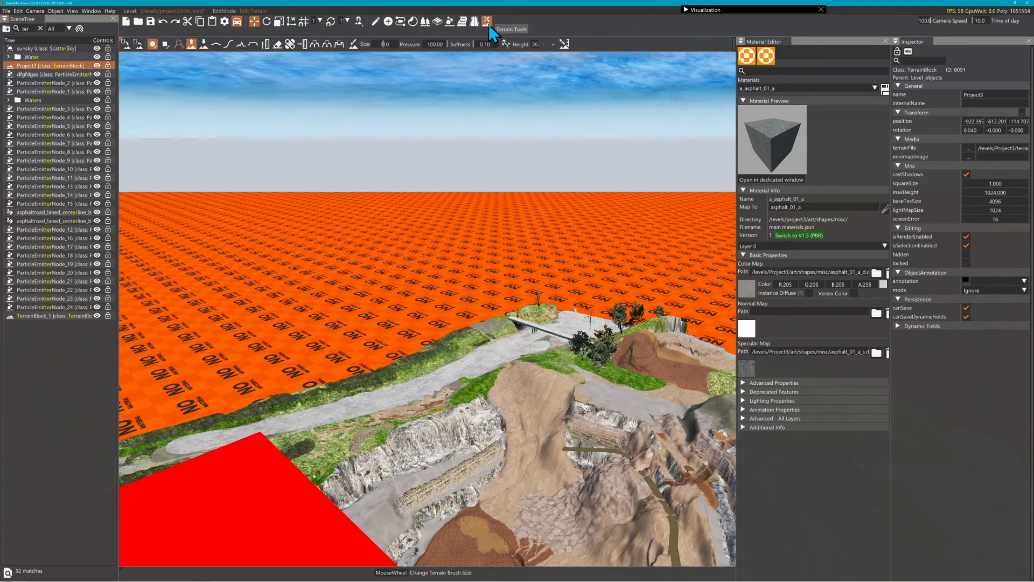
{"action": "left_click", "coordinate": [137, 45]}
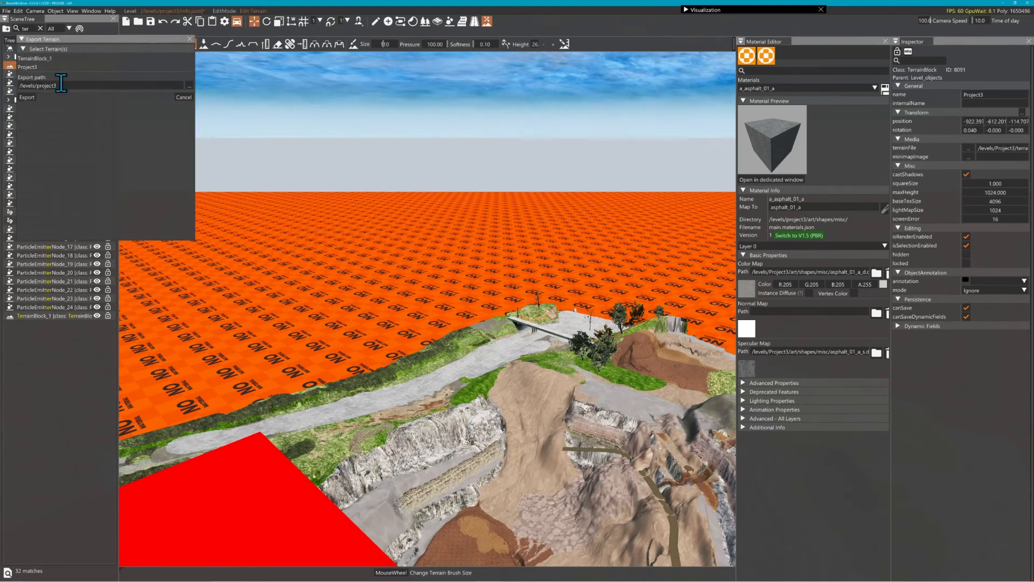
{"action": "left_click", "coordinate": [31, 98]}
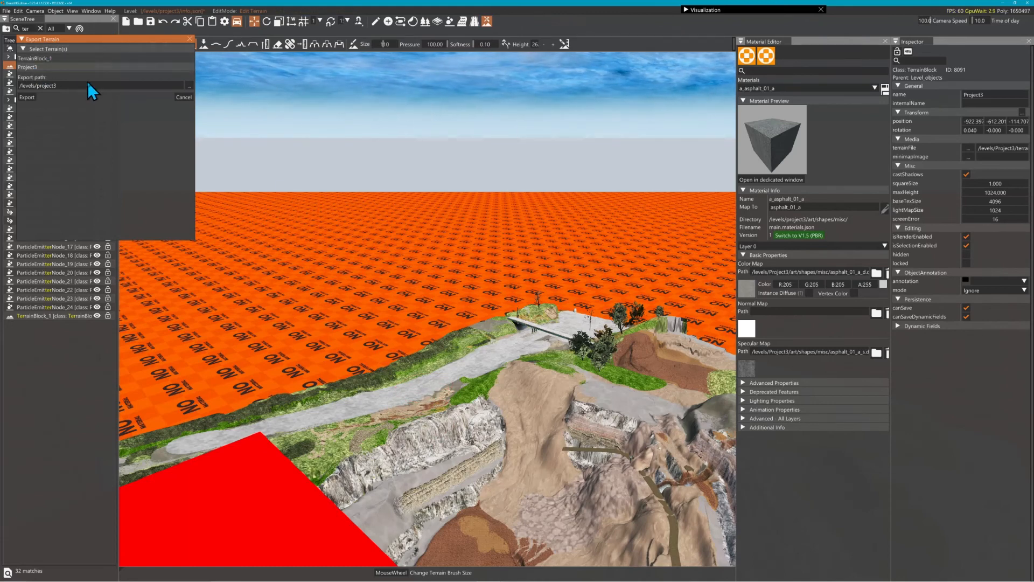
{"action": "left_click", "coordinate": [33, 65]}
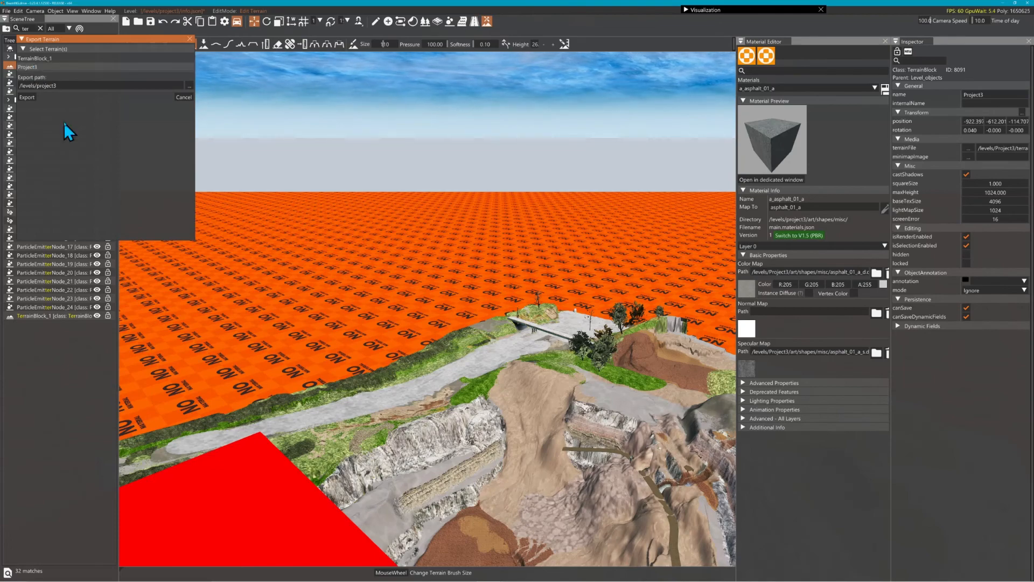
{"action": "left_click", "coordinate": [27, 97]}
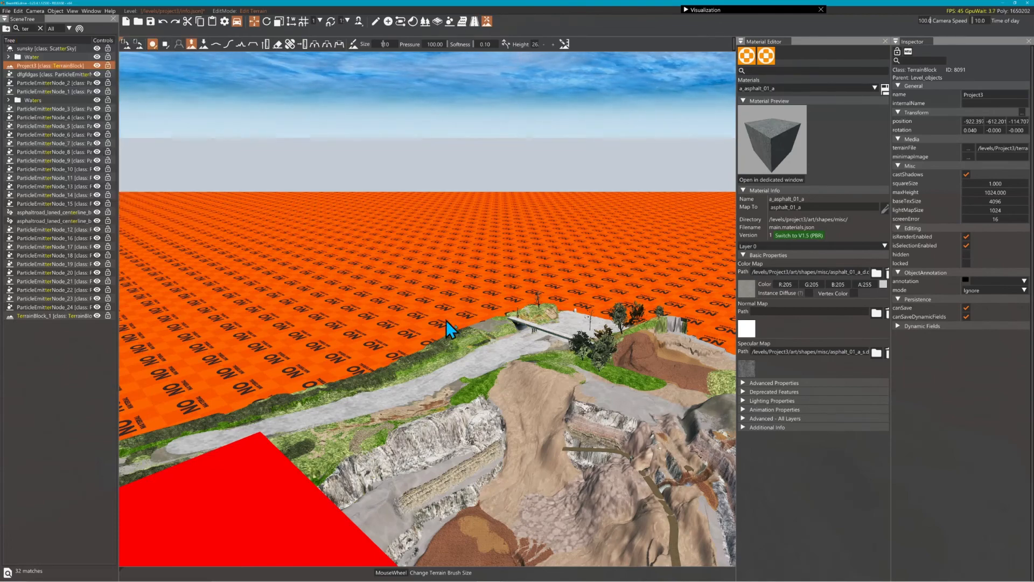
Step: Open terrain import, set Meters per Pixel to 1.0, and close the preset file dialog without saving
{"action": "key", "text": "w"}
{"action": "right_click_drag", "start_coordinate": [427, 296], "coordinate": [381, 296]}
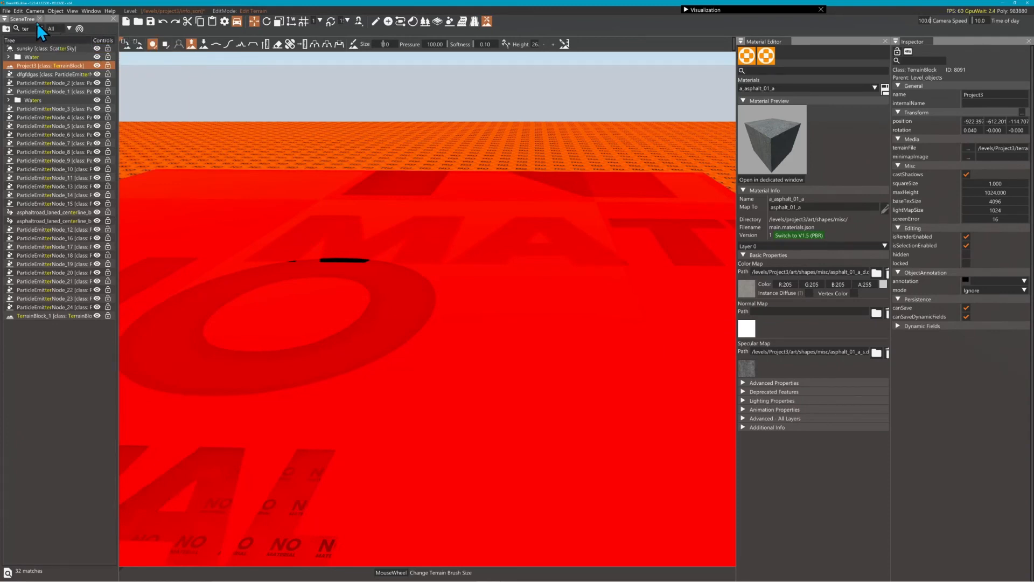
{"action": "left_click", "coordinate": [129, 44]}
{"action": "left_click", "coordinate": [129, 44]}
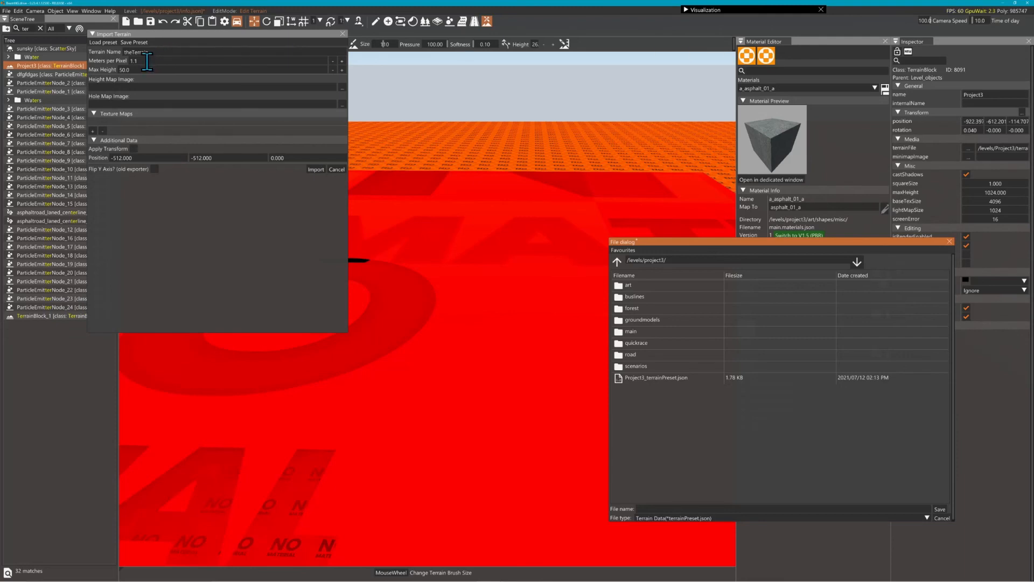
{"action": "left_click", "coordinate": [332, 61]}
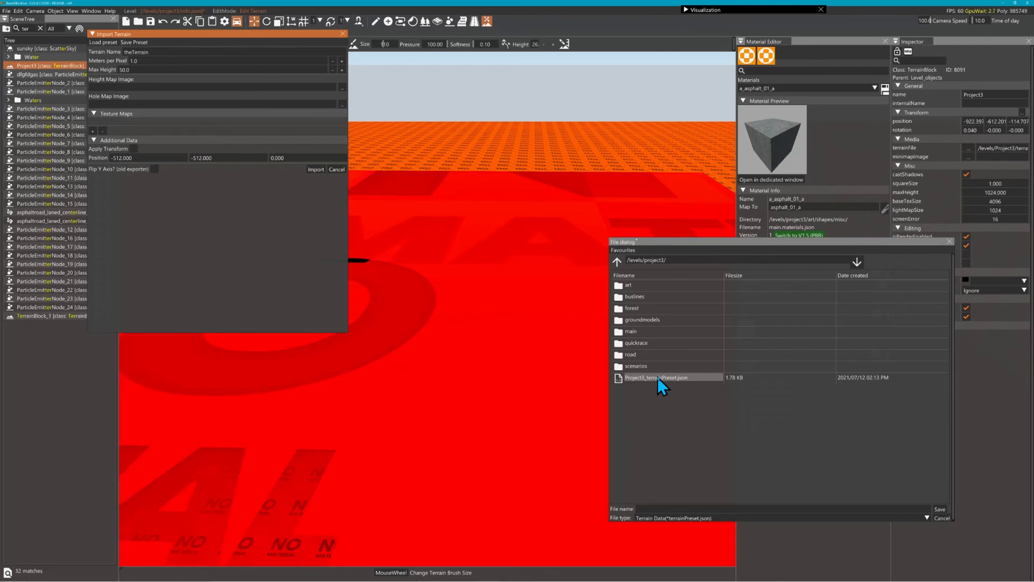
{"action": "left_click", "coordinate": [617, 261]}
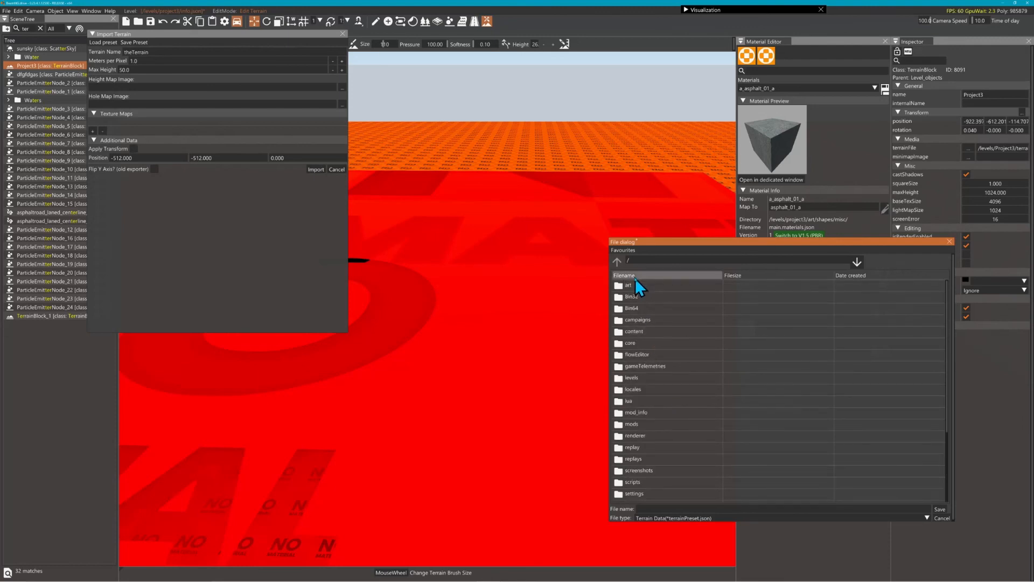
{"action": "left_click", "coordinate": [949, 241]}
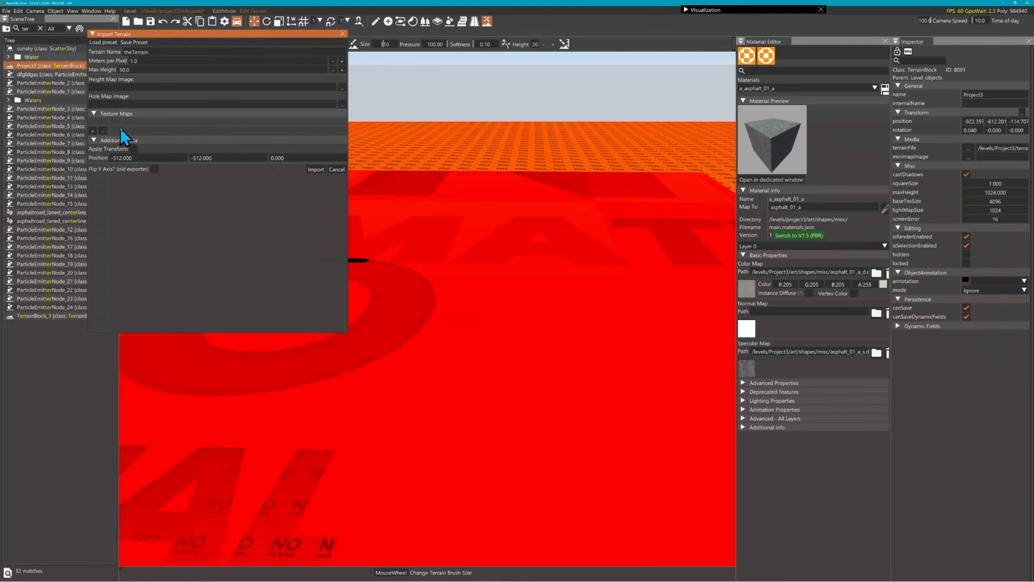
Step: Load the preset Project3_terrainPreset.json and import the terrain with its height map, hole map and texture maps
{"action": "left_click", "coordinate": [103, 43]}
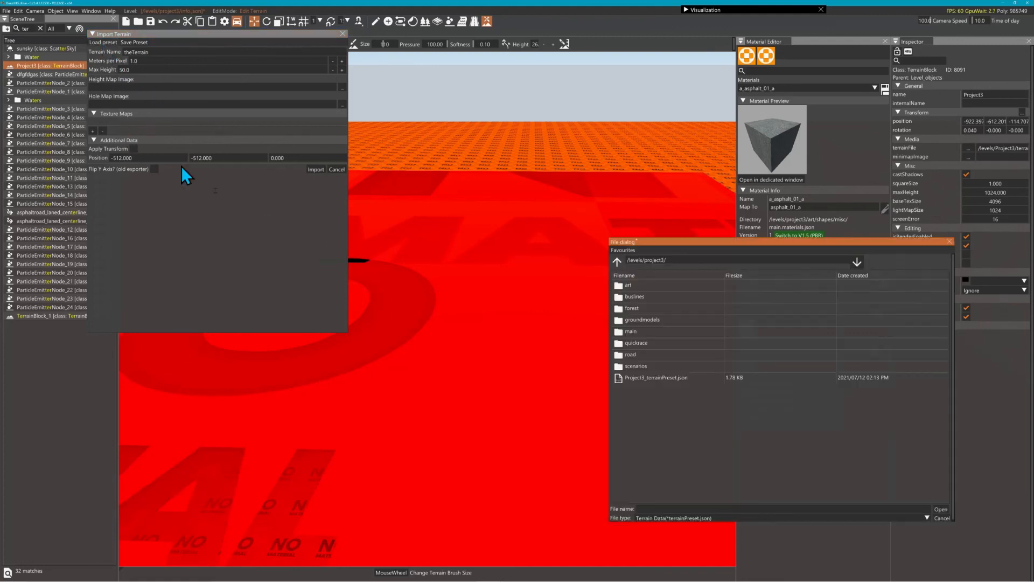
{"action": "left_click", "coordinate": [630, 378]}
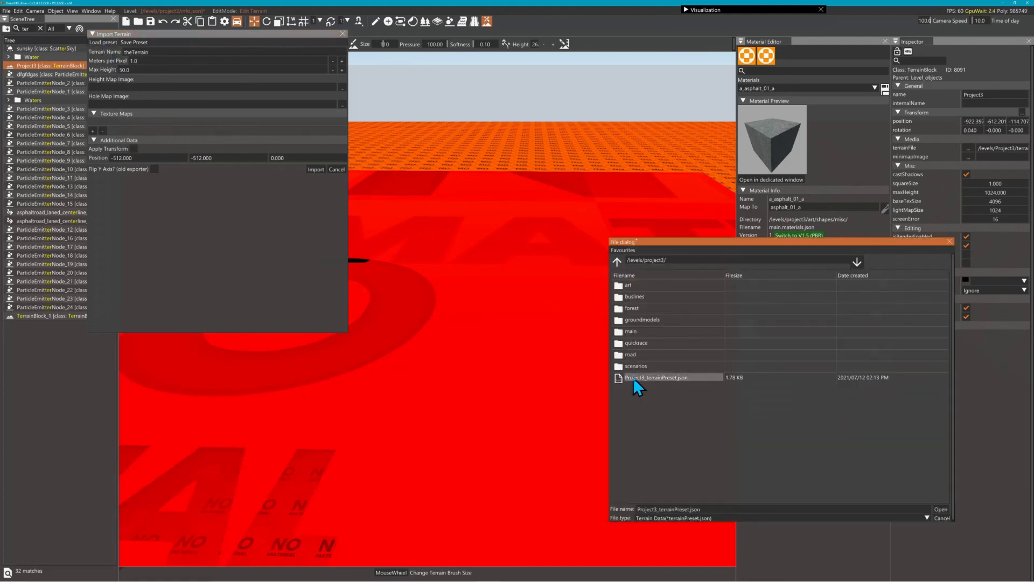
{"action": "left_click", "coordinate": [941, 509]}
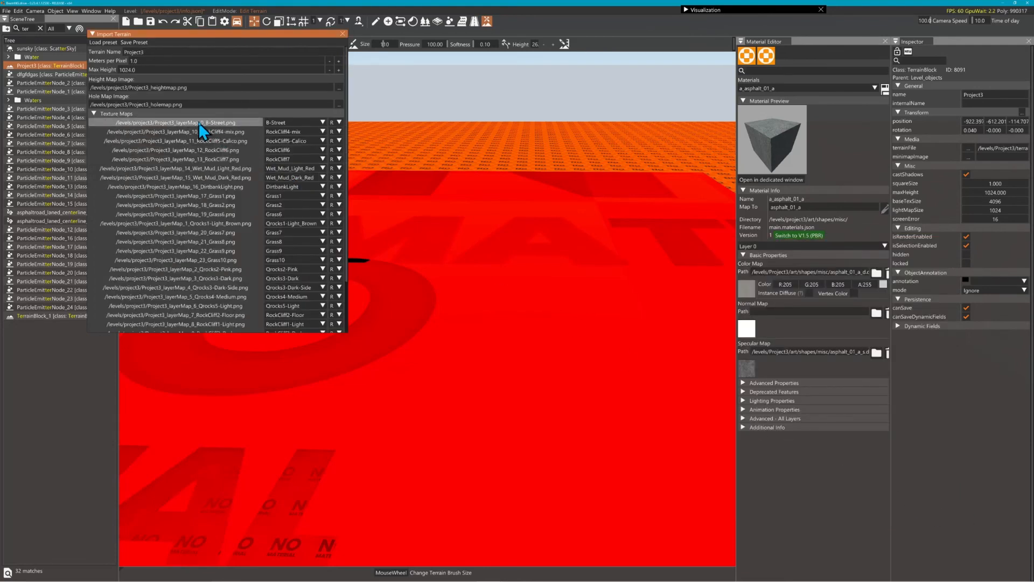
{"action": "scroll", "coordinate": [198, 122], "scroll_direction": "down", "scroll_amount": 2}
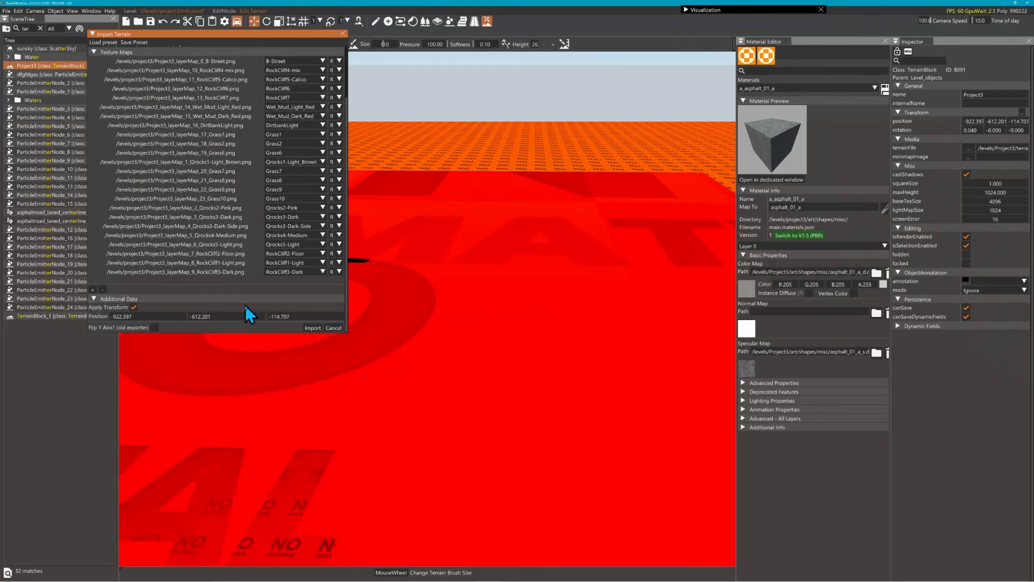
{"action": "left_click", "coordinate": [311, 329]}
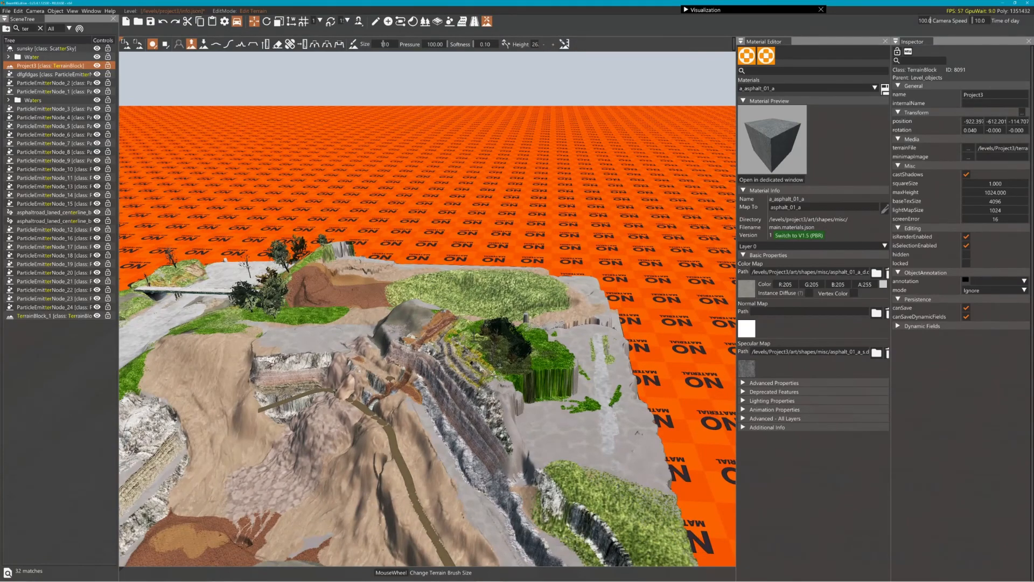
Step: Raise broad areas of the red second terrain block with freehand sculpting strokes
{"action": "mouse_move", "coordinate": [492, 286]}
{"action": "right_mouse_down"}
{"action": "mouse_move", "coordinate": [431, 307]}
{"action": "mouse_move", "coordinate": [367, 280]}
{"action": "mouse_move", "coordinate": [492, 287]}
{"action": "right_mouse_up"}
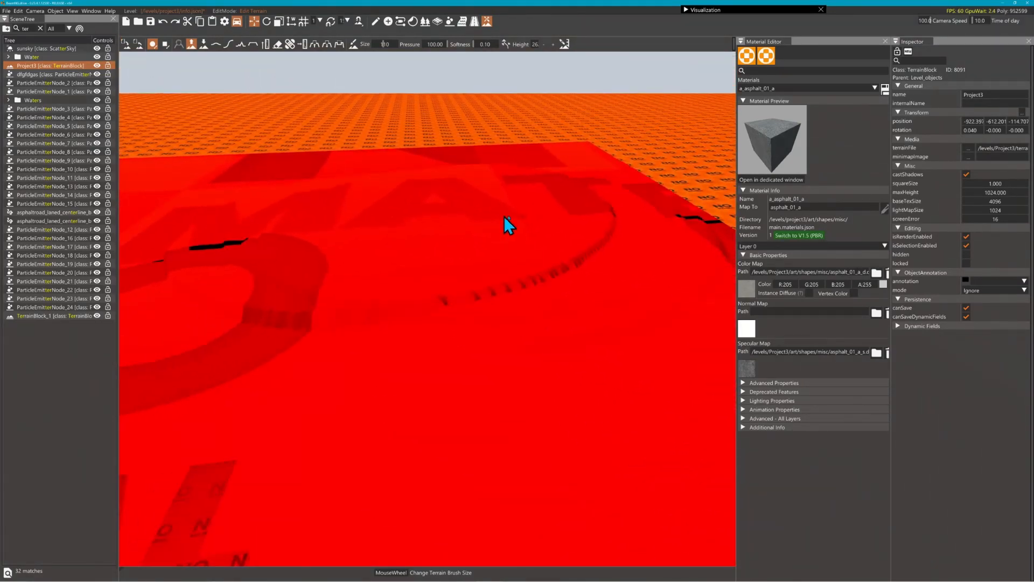
{"action": "right_click_drag", "start_coordinate": [447, 240], "coordinate": [447, 234]}
{"action": "left_click_drag", "start_coordinate": [457, 176], "coordinate": [566, 253]}
{"action": "right_click_drag", "start_coordinate": [565, 254], "coordinate": [557, 250]}
{"action": "left_click_drag", "start_coordinate": [557, 250], "coordinate": [473, 261]}
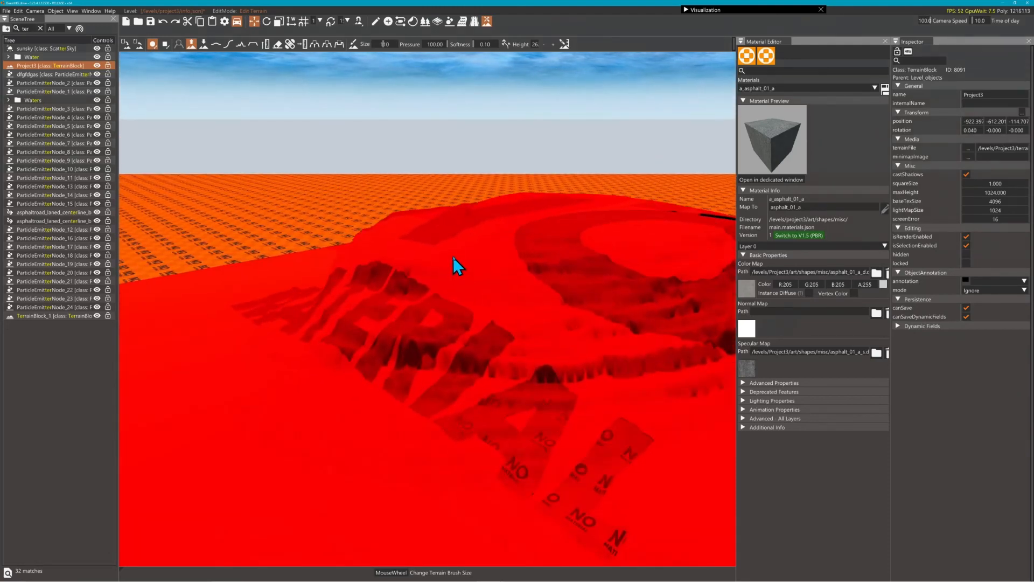
{"action": "right_click_drag", "start_coordinate": [454, 257], "coordinate": [441, 253]}
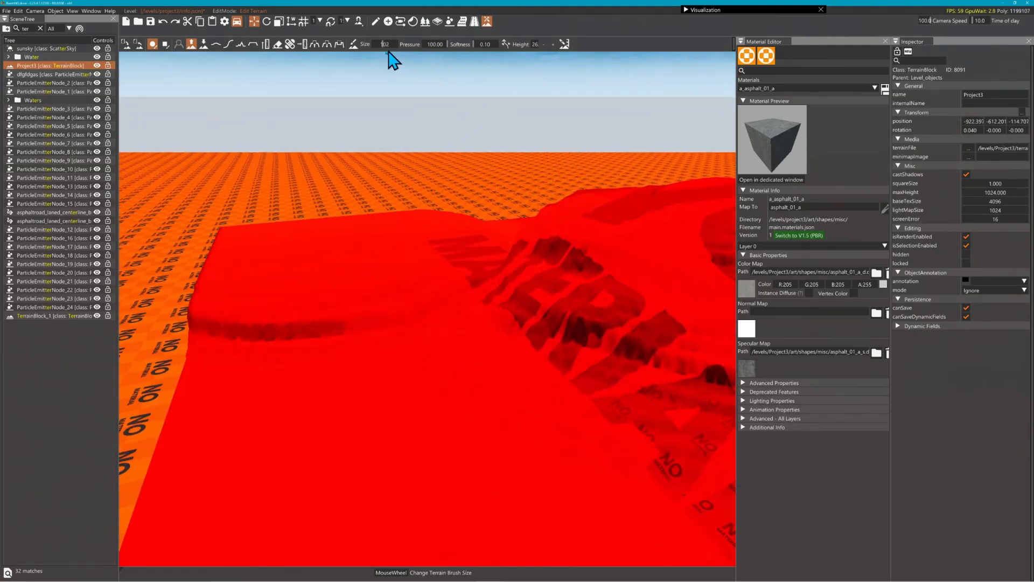
Step: Paint the sculpted slopes of the second terrain block with the RockCliff4-mix material
{"action": "left_click", "coordinate": [353, 44]}
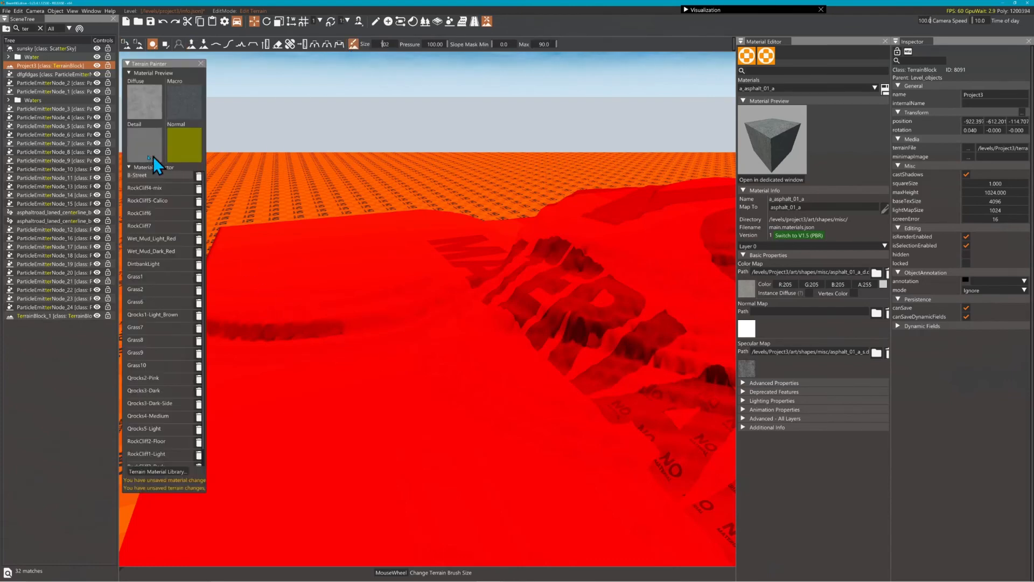
{"action": "left_click", "coordinate": [145, 184]}
{"action": "mouse_move", "coordinate": [341, 300]}
{"action": "left_mouse_down"}
{"action": "mouse_move", "coordinate": [413, 341]}
{"action": "mouse_move", "coordinate": [473, 298]}
{"action": "left_mouse_up"}
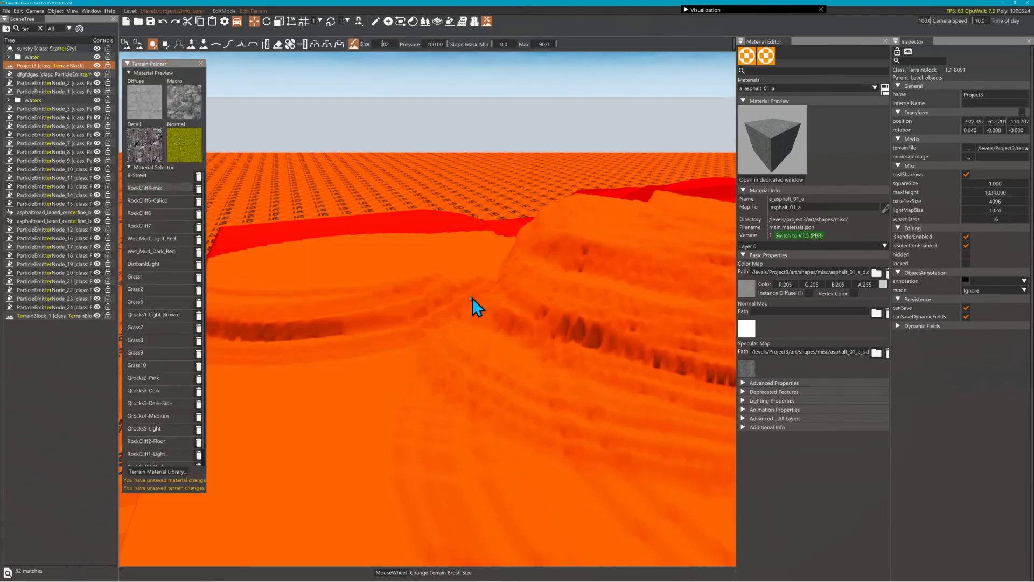
{"action": "right_click_drag", "start_coordinate": [473, 299], "coordinate": [506, 299]}
{"action": "left_click_drag", "start_coordinate": [506, 299], "coordinate": [540, 277]}
{"action": "left_click_drag", "start_coordinate": [497, 234], "coordinate": [545, 195]}
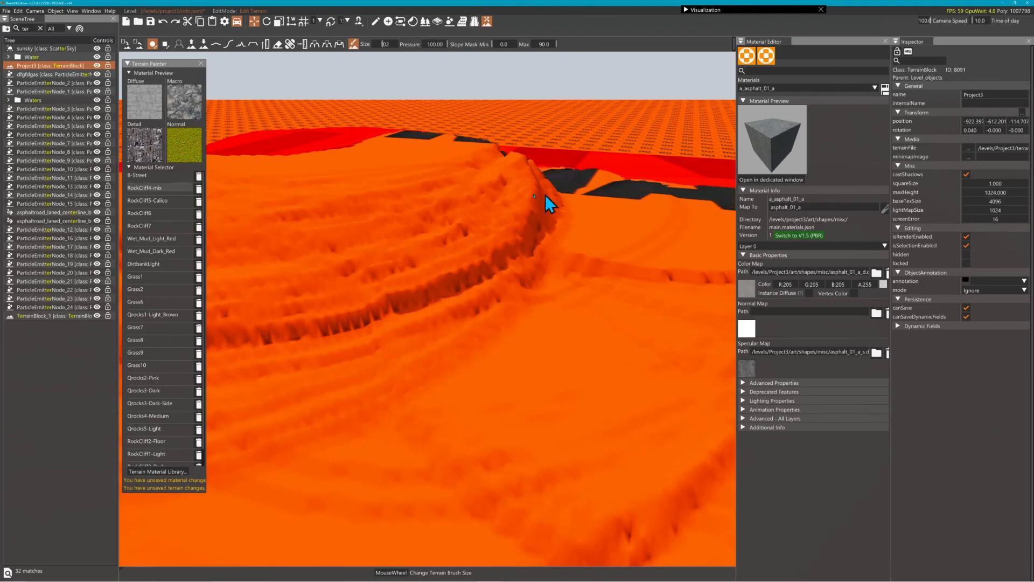
Step: Try the RockCliff5-Calico, RockCliff6 and RockCliff7 materials for painting the second terrain block
{"action": "left_click", "coordinate": [166, 199]}
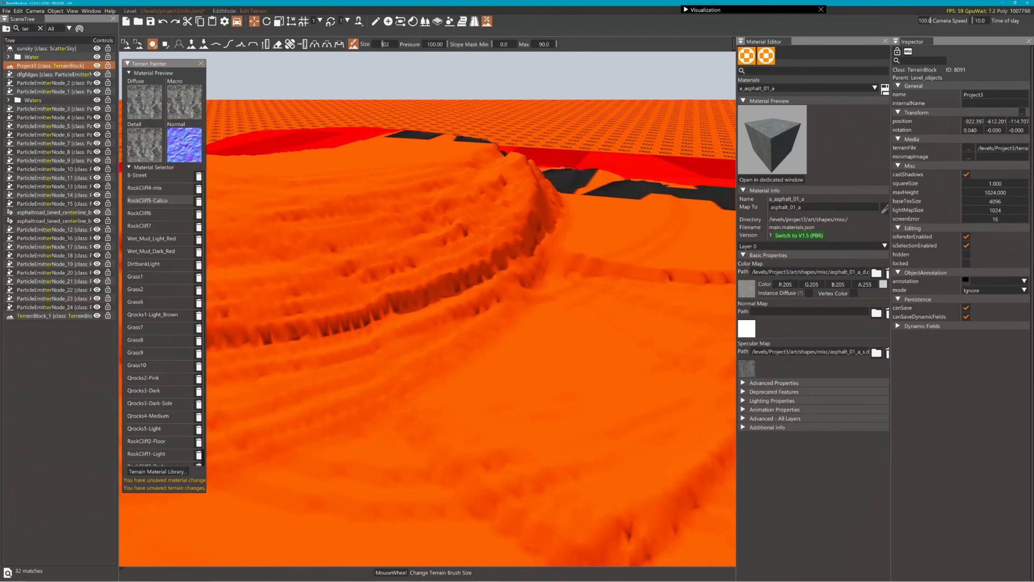
{"action": "right_click_drag", "start_coordinate": [469, 287], "coordinate": [468, 287]}
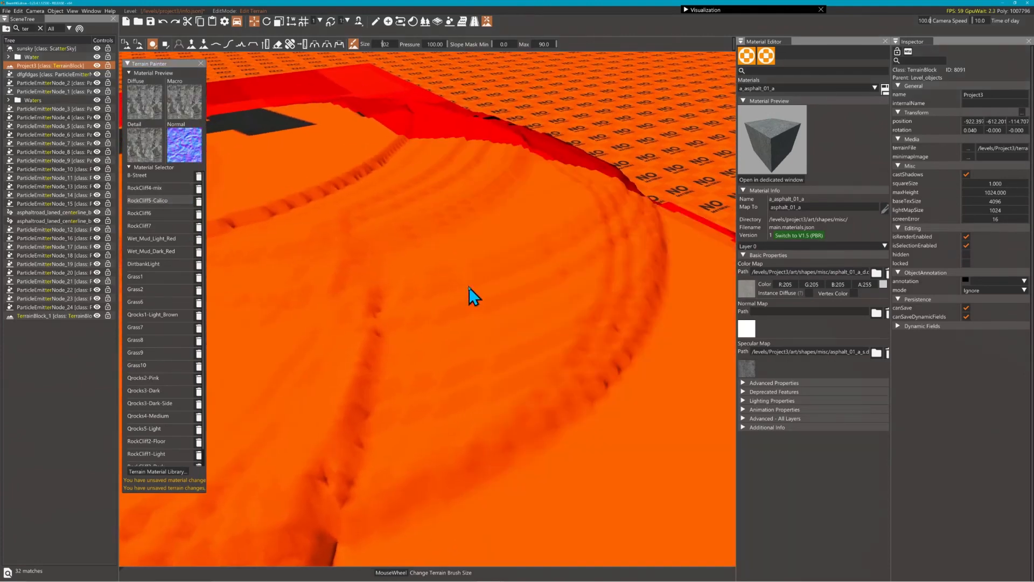
{"action": "left_click", "coordinate": [148, 217]}
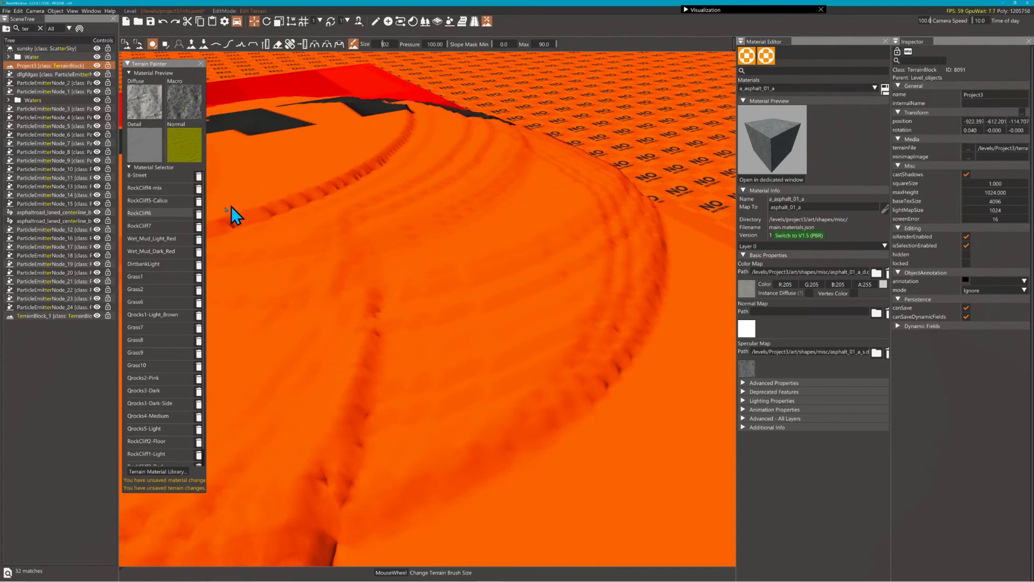
{"action": "left_click", "coordinate": [172, 222]}
{"action": "right_click_drag", "start_coordinate": [395, 257], "coordinate": [312, 106]}
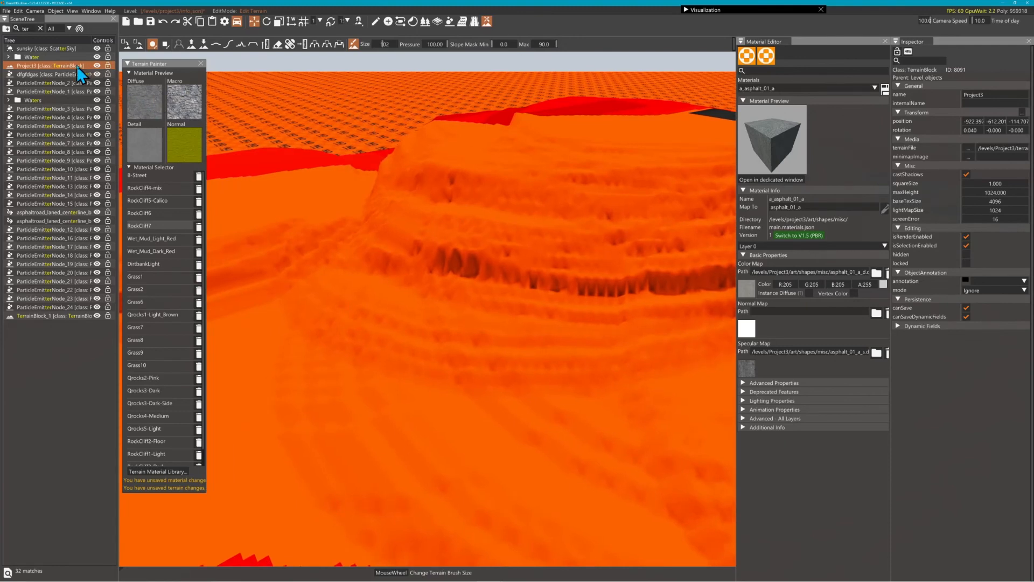
{"action": "left_click", "coordinate": [63, 316]}
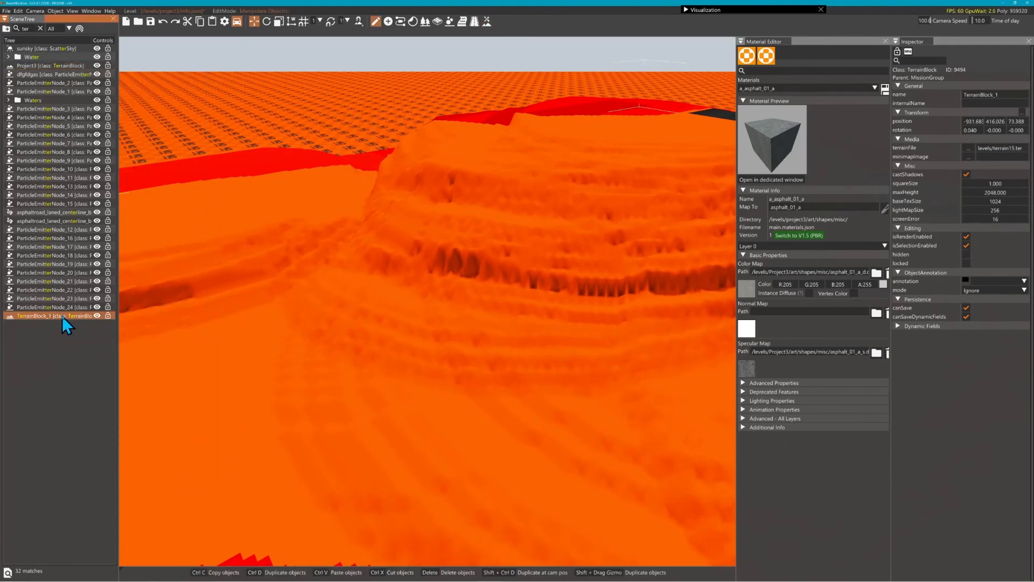
{"action": "left_click", "coordinate": [238, 279]}
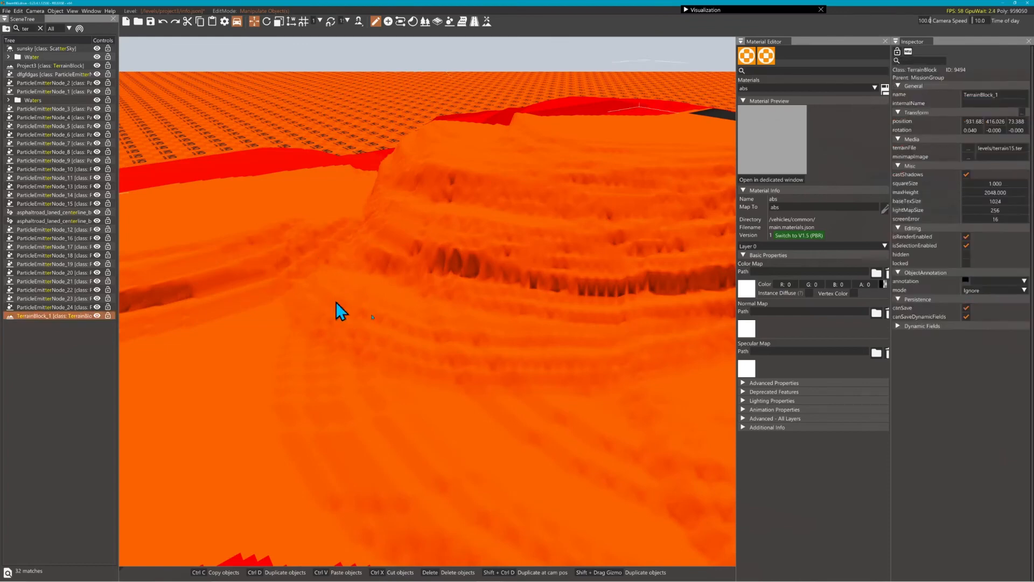
{"action": "left_click", "coordinate": [593, 238]}
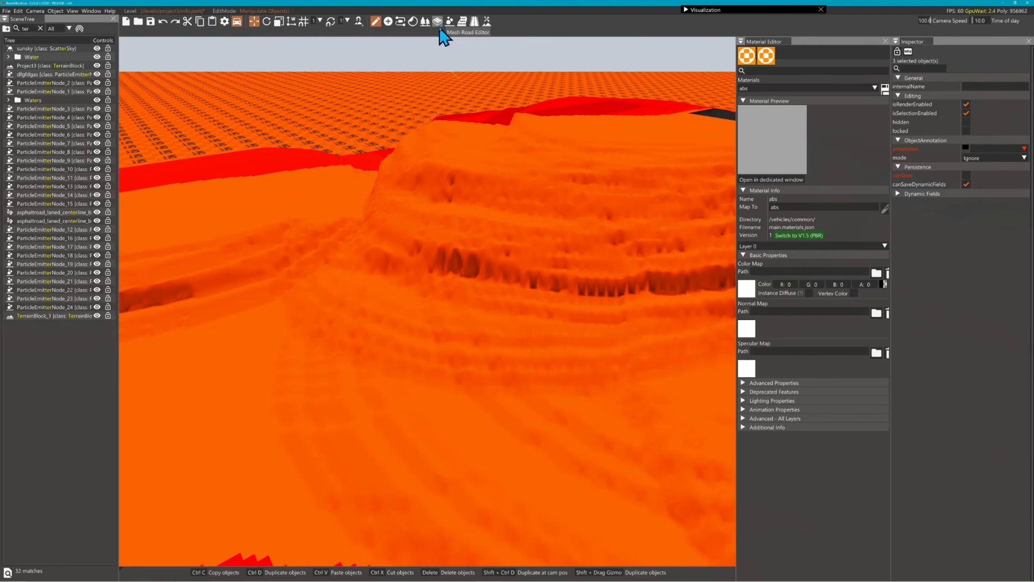
Step: Load Ukraine.ter from the /levels/ukrain/ folder as the terrain file of TerrainBlock_1
{"action": "left_click", "coordinate": [57, 316]}
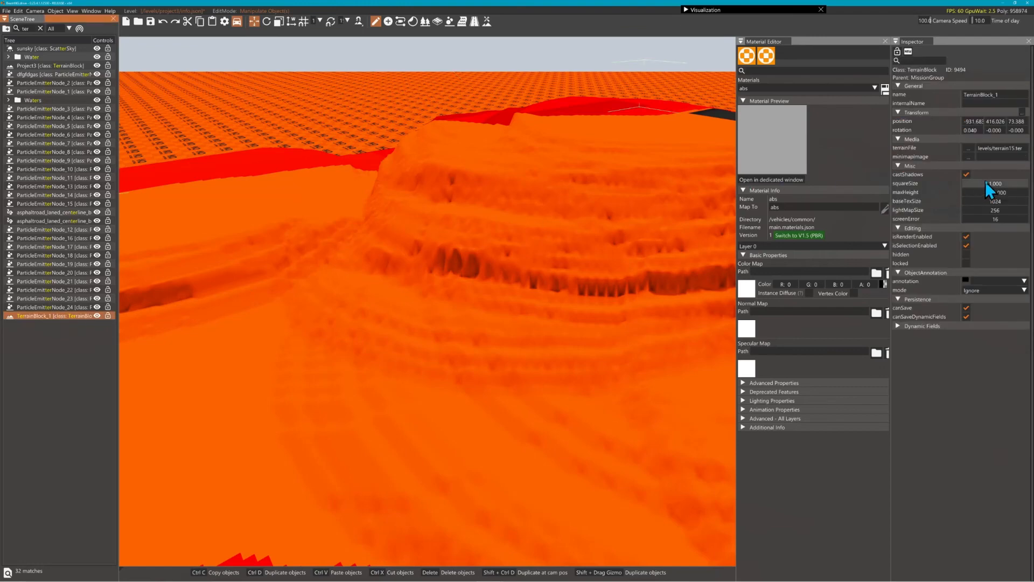
{"action": "left_click", "coordinate": [969, 148]}
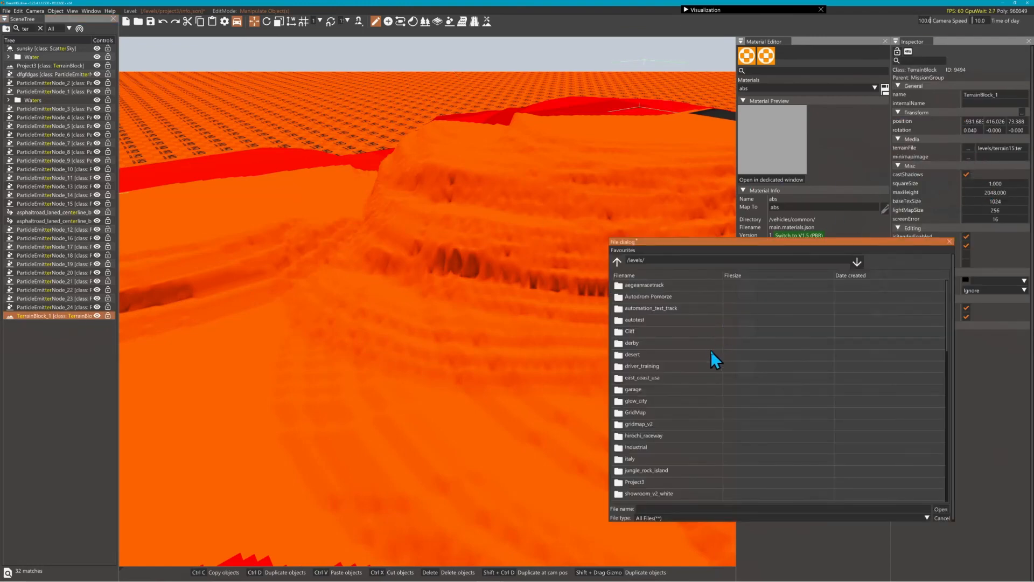
{"action": "scroll", "coordinate": [707, 417], "scroll_direction": "down", "scroll_amount": 10}
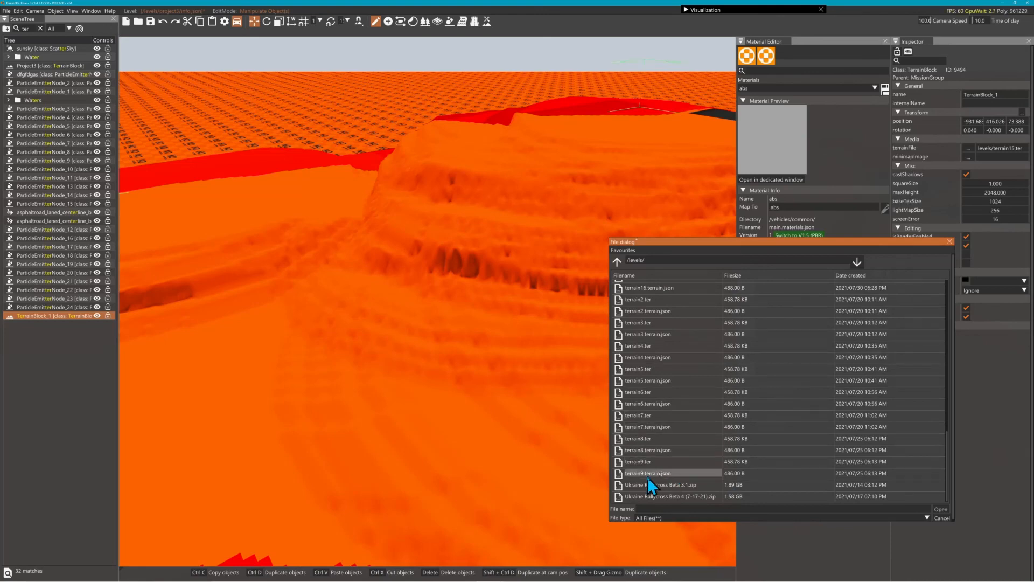
{"action": "scroll", "coordinate": [694, 475], "scroll_direction": "up", "scroll_amount": 4}
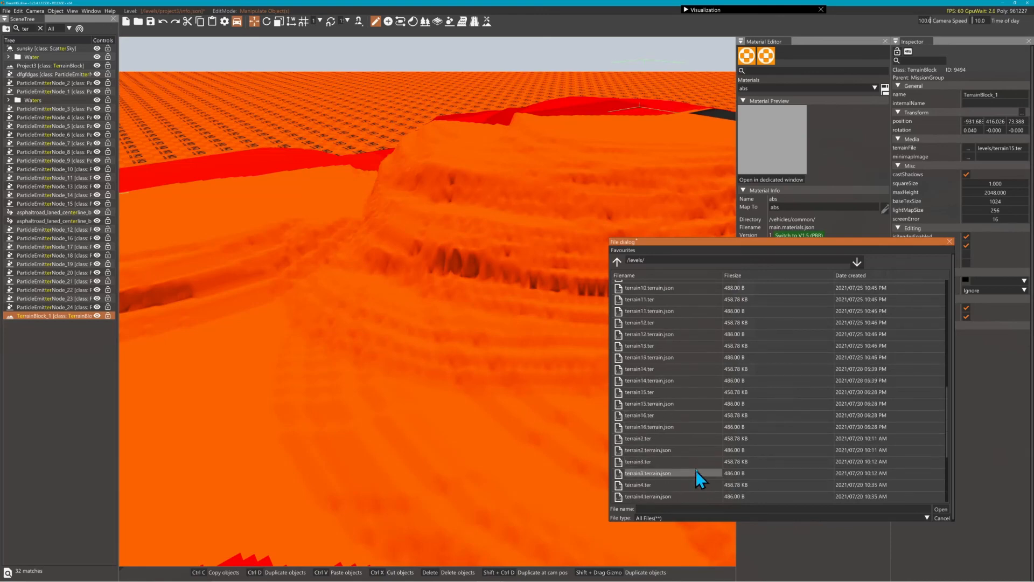
{"action": "scroll", "coordinate": [680, 424], "scroll_direction": "up", "scroll_amount": 8}
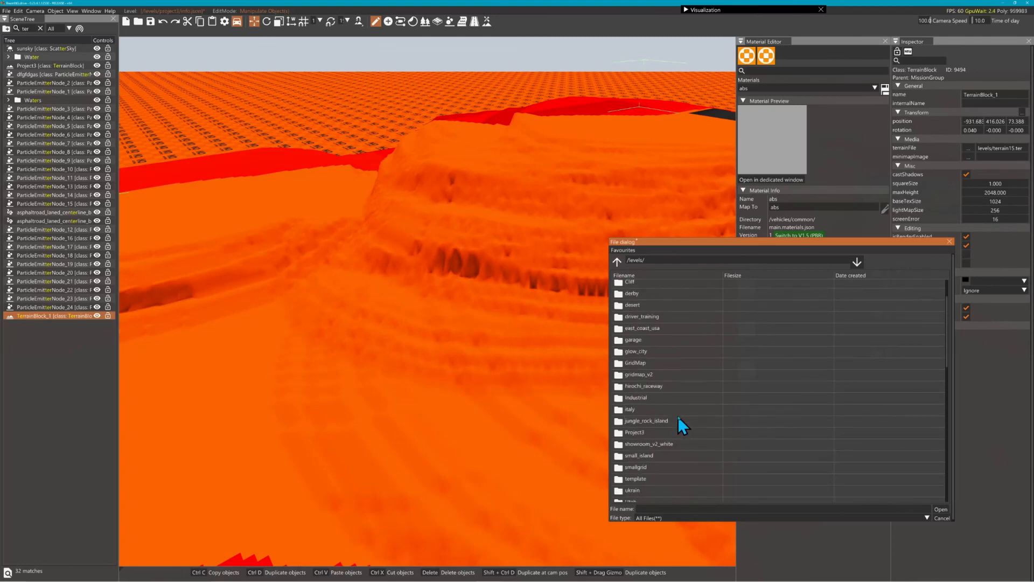
{"action": "scroll", "coordinate": [677, 416], "scroll_direction": "down", "scroll_amount": 1}
{"action": "double_click", "coordinate": [645, 459]}
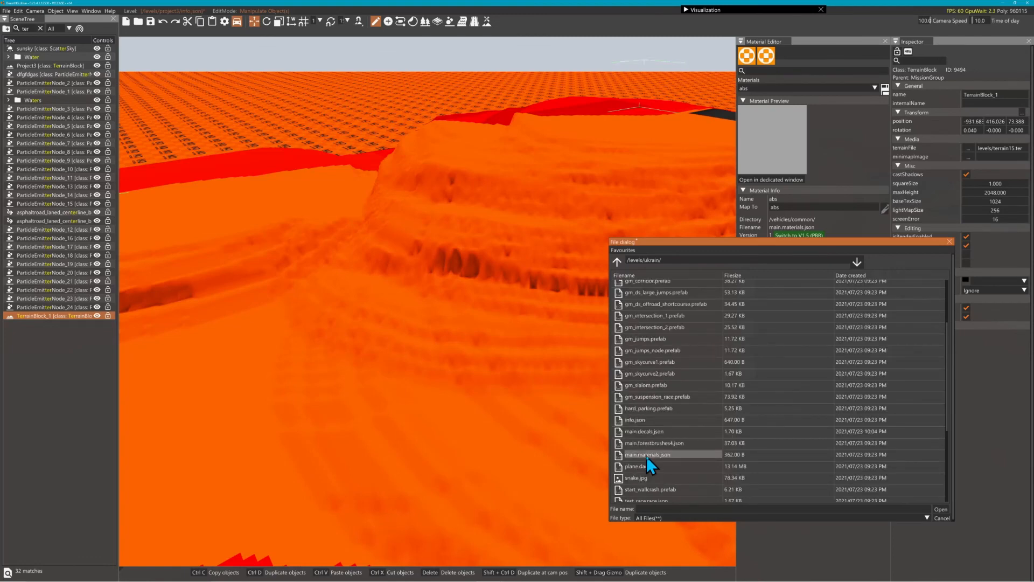
{"action": "scroll", "coordinate": [668, 457], "scroll_direction": "down", "scroll_amount": 4}
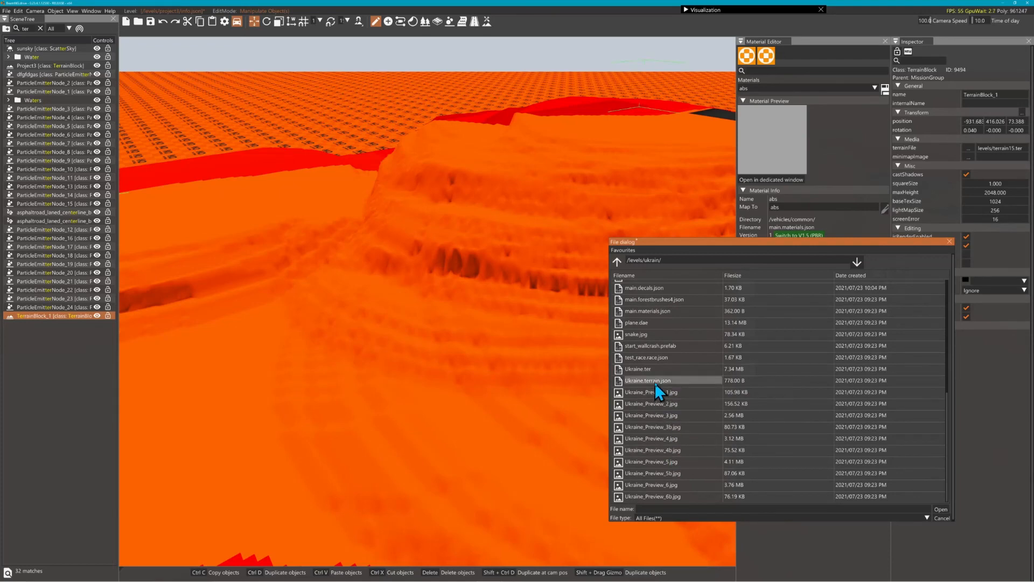
{"action": "left_click", "coordinate": [648, 370]}
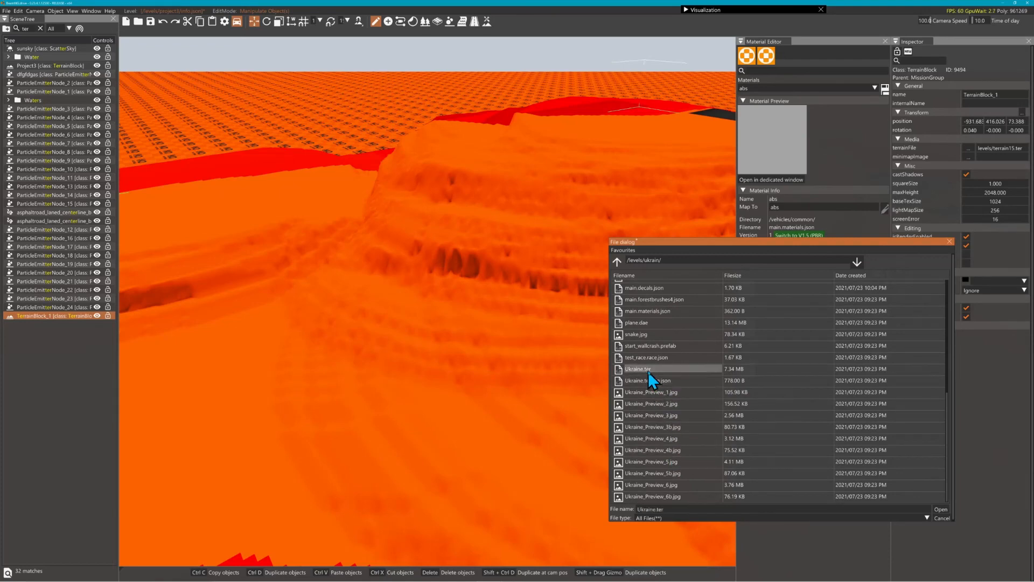
{"action": "left_click", "coordinate": [943, 509]}
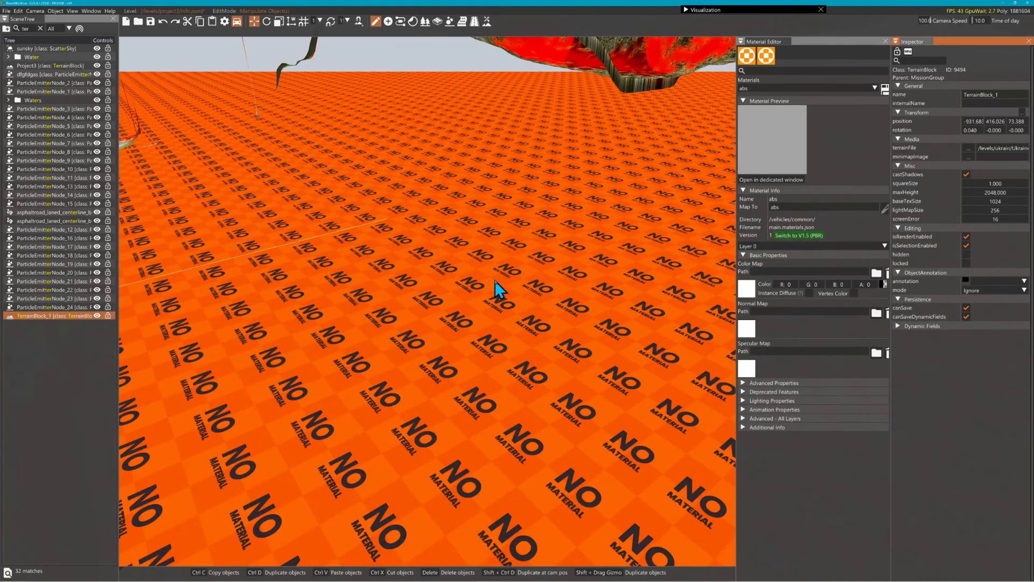
Step: Examine the layout, edges and materials of the Ukraine terrain in the second terrain block
{"action": "mouse_move", "coordinate": [500, 255]}
{"action": "right_mouse_down"}
{"action": "mouse_move", "coordinate": [514, 76]}
{"action": "mouse_move", "coordinate": [514, 215]}
{"action": "mouse_move", "coordinate": [515, 148]}
{"action": "mouse_move", "coordinate": [536, 113]}
{"action": "mouse_move", "coordinate": [620, 70]}
{"action": "mouse_move", "coordinate": [722, 92]}
{"action": "mouse_move", "coordinate": [714, 83]}
{"action": "mouse_move", "coordinate": [636, 118]}
{"action": "mouse_move", "coordinate": [496, 111]}
{"action": "mouse_move", "coordinate": [660, 124]}
{"action": "mouse_move", "coordinate": [778, 59]}
{"action": "mouse_move", "coordinate": [824, 49]}
{"action": "mouse_move", "coordinate": [919, 155]}
{"action": "mouse_move", "coordinate": [609, 205]}
{"action": "mouse_move", "coordinate": [463, 266]}
{"action": "mouse_move", "coordinate": [489, 250]}
{"action": "right_mouse_up"}
{"action": "key", "text": "w"}
{"action": "key", "text": "w"}
{"action": "key", "text": "w"}
{"action": "key", "text": "s"}
{"action": "key", "text": "s"}
{"action": "key", "text": "s"}
{"action": "key", "text": "w"}
{"action": "key", "text": "s"}
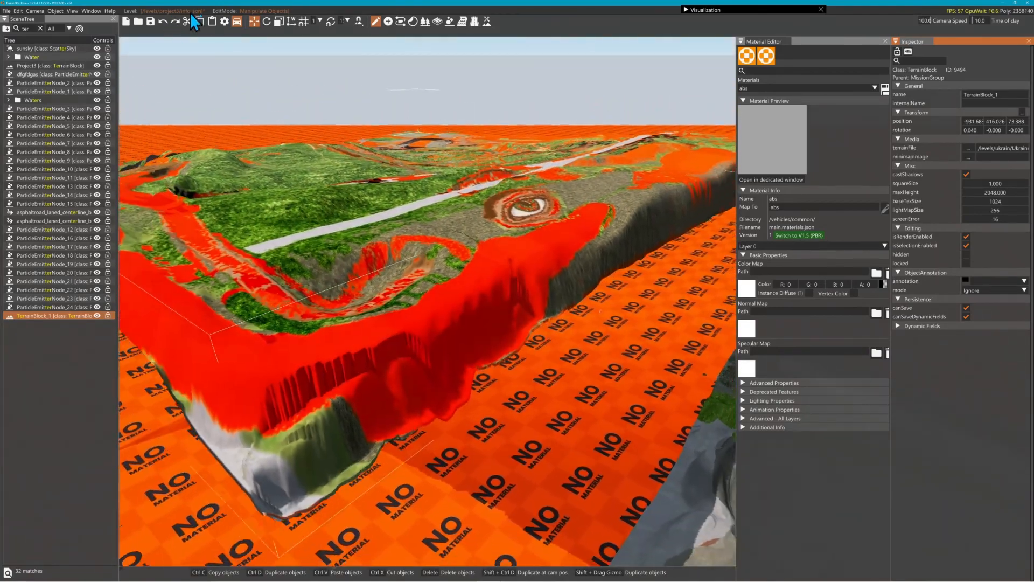
{"action": "left_click", "coordinate": [419, 205]}
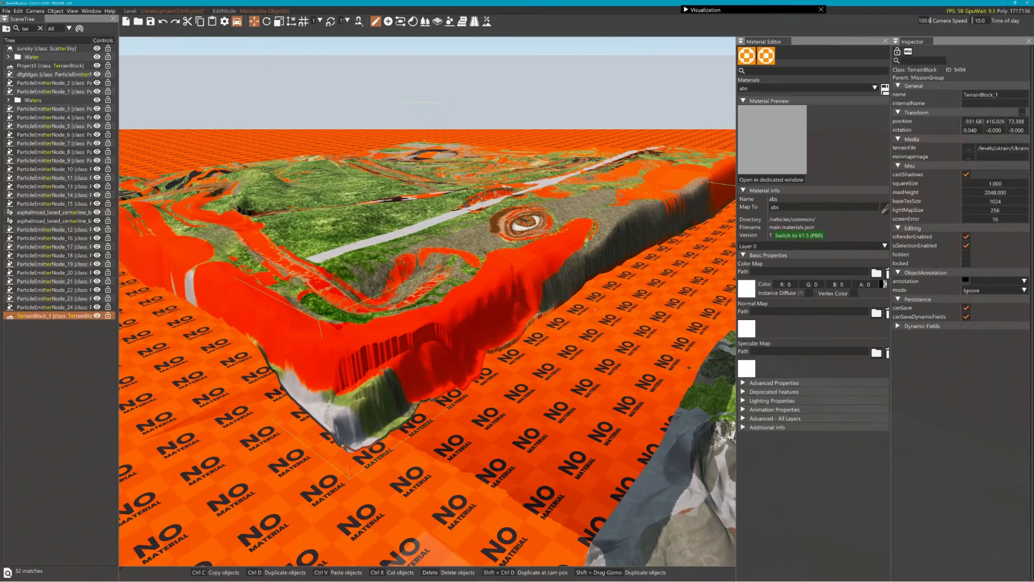
Step: Move TerrainBlock_1 down beside the corner of the original terrain, to about -918.3, 367.1, -474.2
{"action": "right_click_drag", "start_coordinate": [594, 310], "coordinate": [538, 367]}
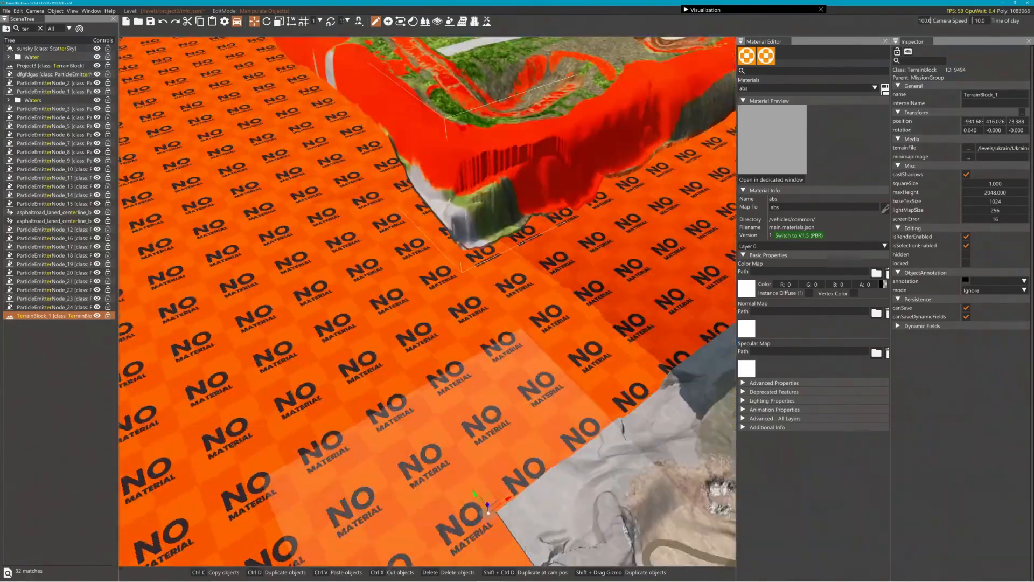
{"action": "right_click_drag", "start_coordinate": [425, 247], "coordinate": [445, 360]}
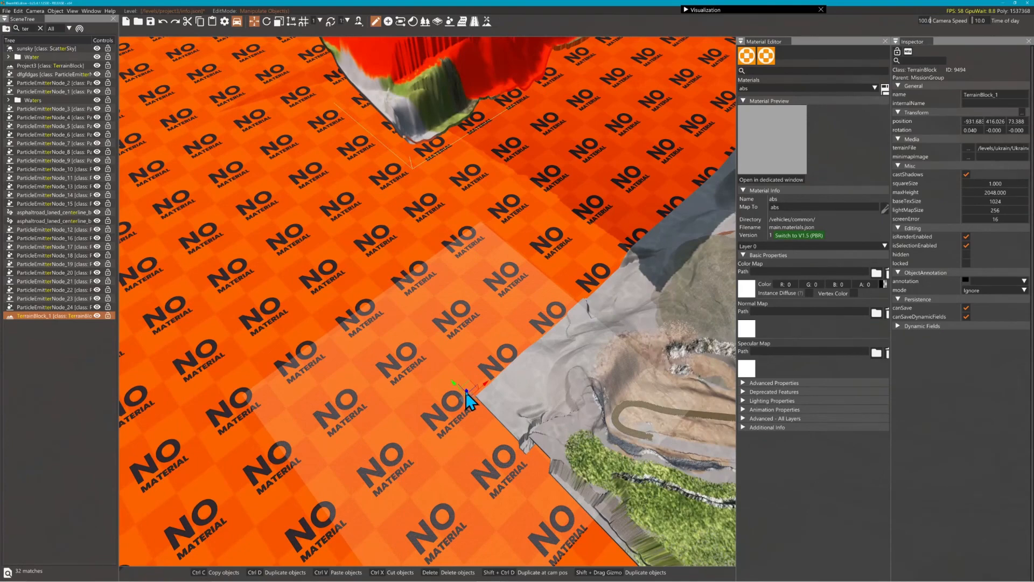
{"action": "left_click_drag", "start_coordinate": [466, 390], "coordinate": [507, 477]}
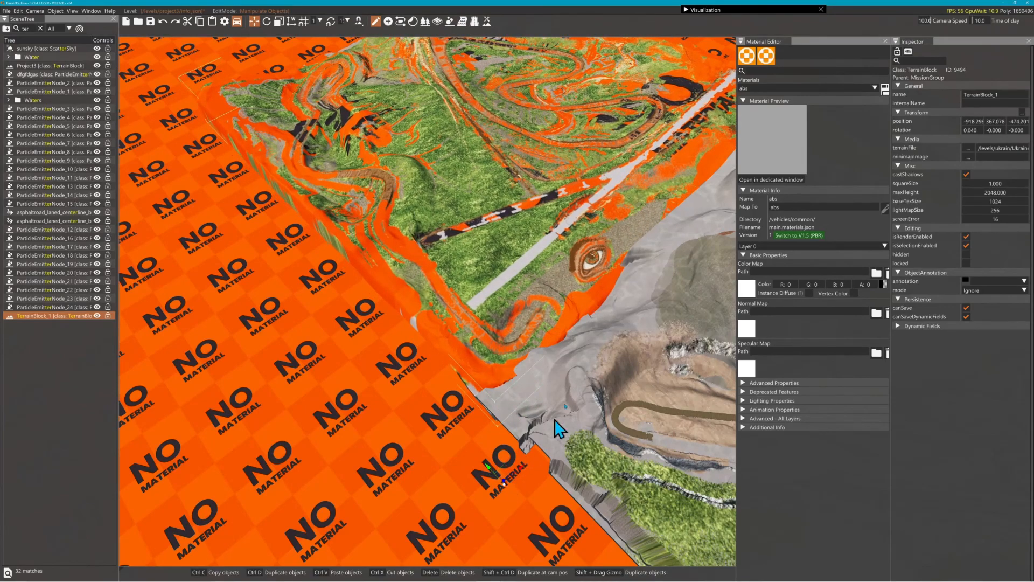
Step: Open the terrain import settings in the terrain editor
{"action": "right_click_drag", "start_coordinate": [554, 427], "coordinate": [493, 361]}
{"action": "key", "text": "w"}
{"action": "key", "text": "w"}
{"action": "key", "text": "a"}
{"action": "key", "text": "a"}
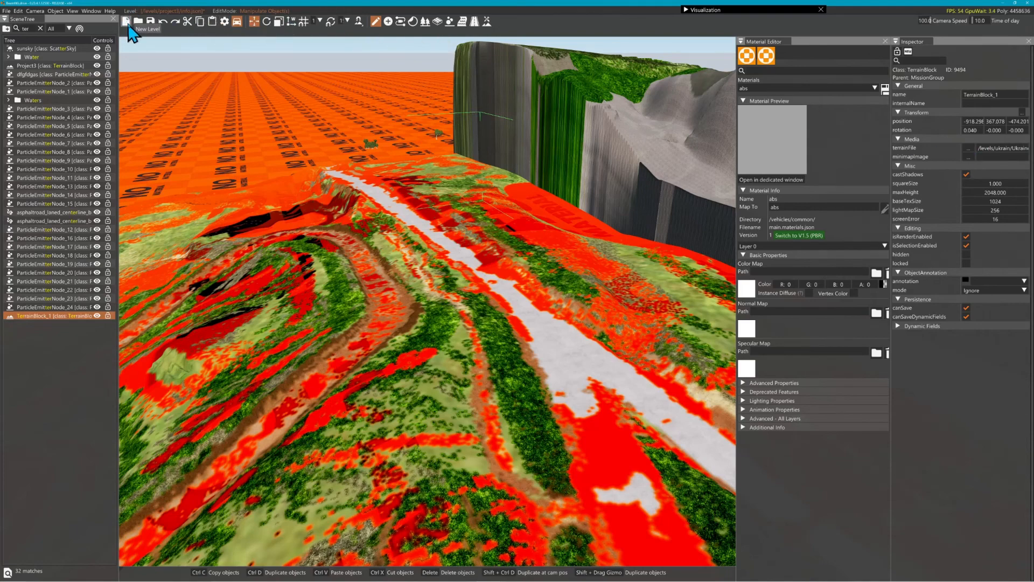
{"action": "left_click", "coordinate": [487, 22]}
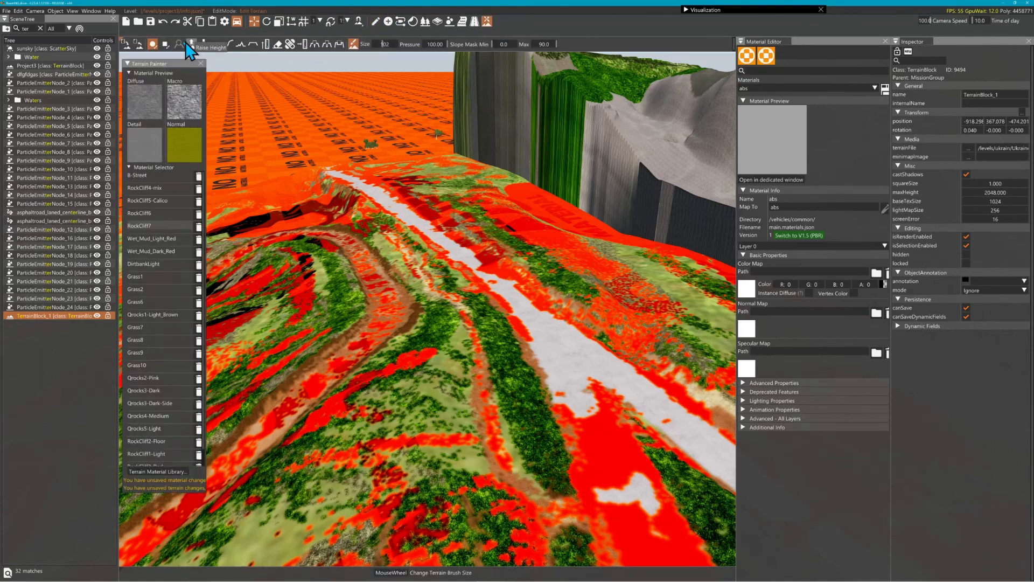
{"action": "left_click", "coordinate": [127, 44]}
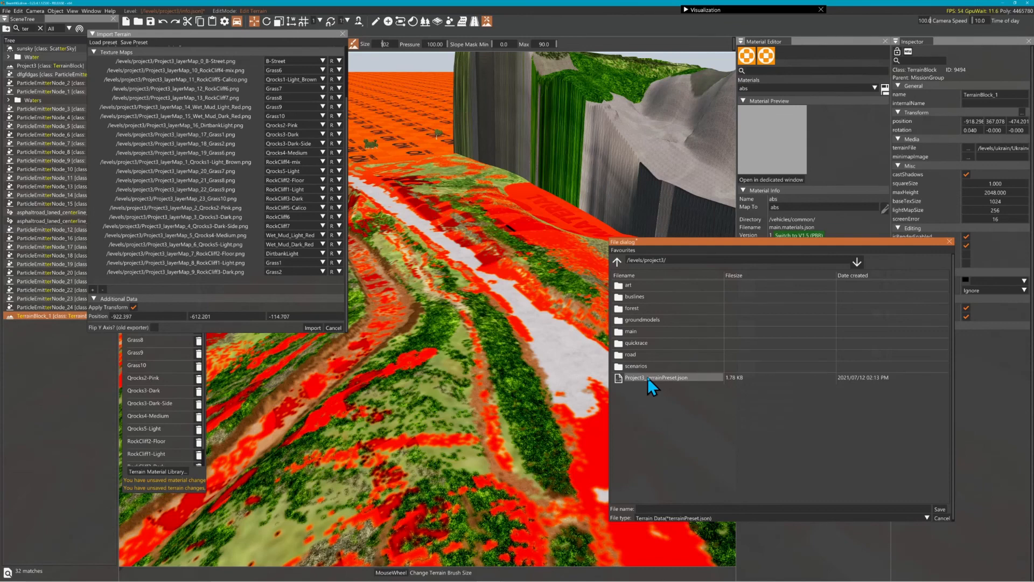
{"action": "left_click", "coordinate": [617, 262]}
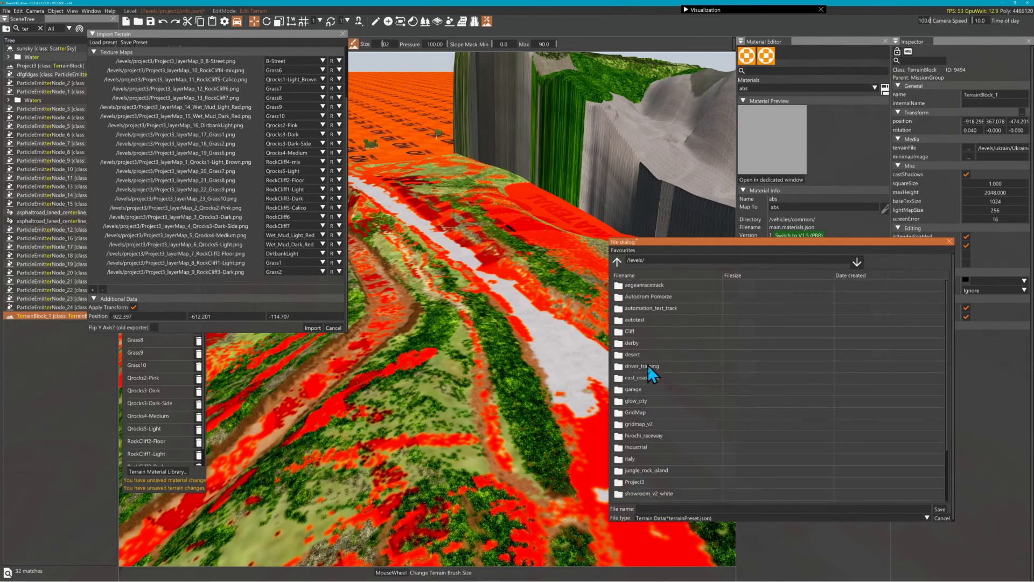
{"action": "scroll", "coordinate": [651, 479], "scroll_direction": "down", "scroll_amount": 3}
{"action": "double_click", "coordinate": [644, 474]}
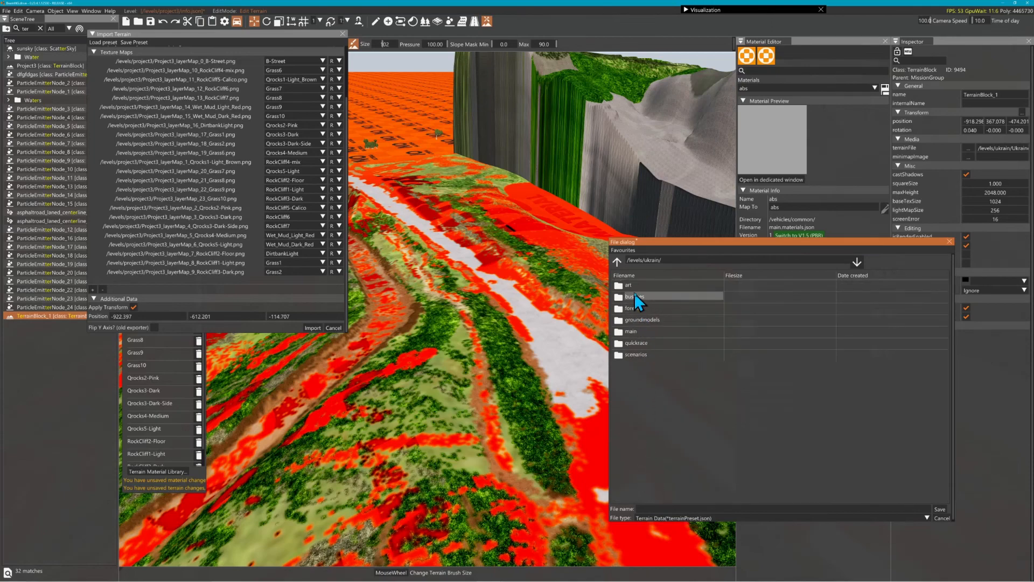
{"action": "left_click", "coordinate": [617, 263]}
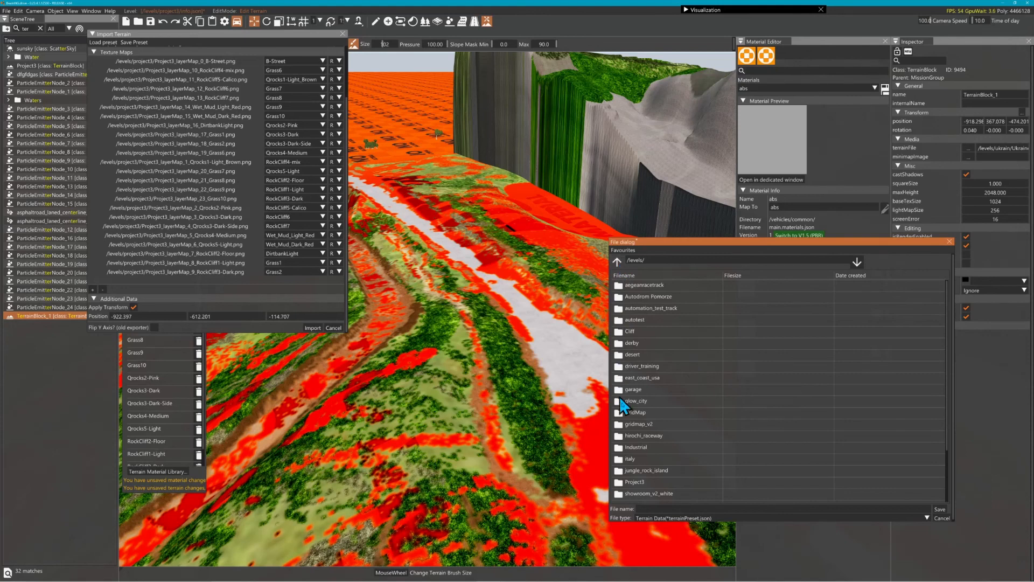
{"action": "double_click", "coordinate": [641, 481]}
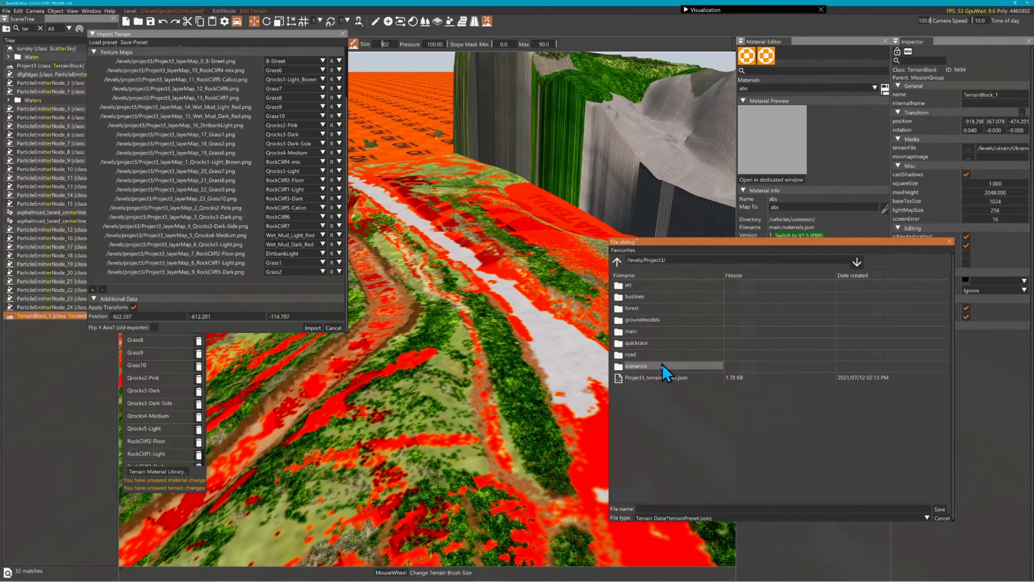
{"action": "left_click", "coordinate": [656, 378]}
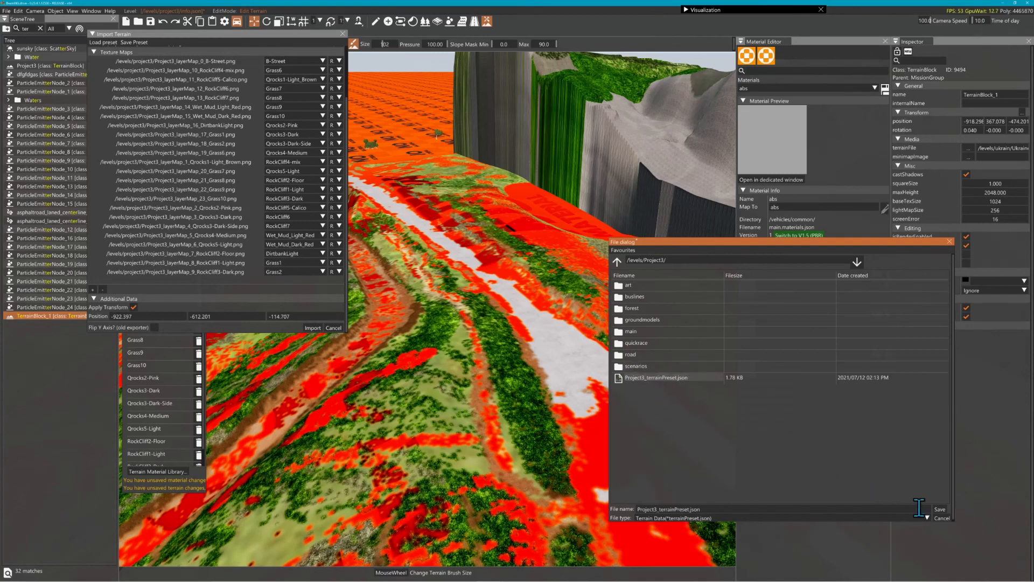
{"action": "left_click", "coordinate": [938, 509]}
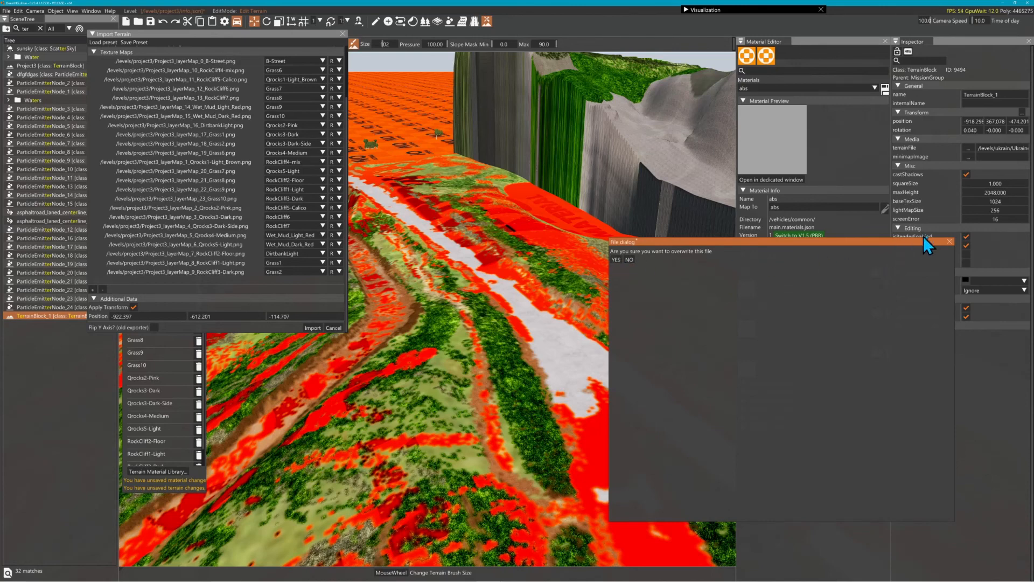
{"action": "left_click", "coordinate": [950, 242]}
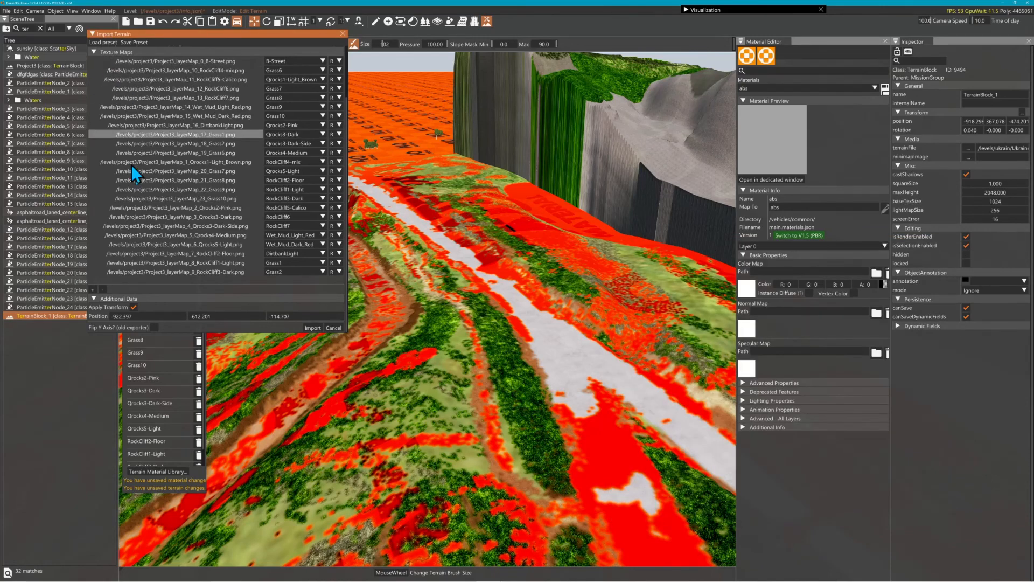
Step: Import the terrain with the Project3 texture maps and move the imported block to about -922.4, -1577.5, -83.96
{"action": "left_click", "coordinate": [313, 328]}
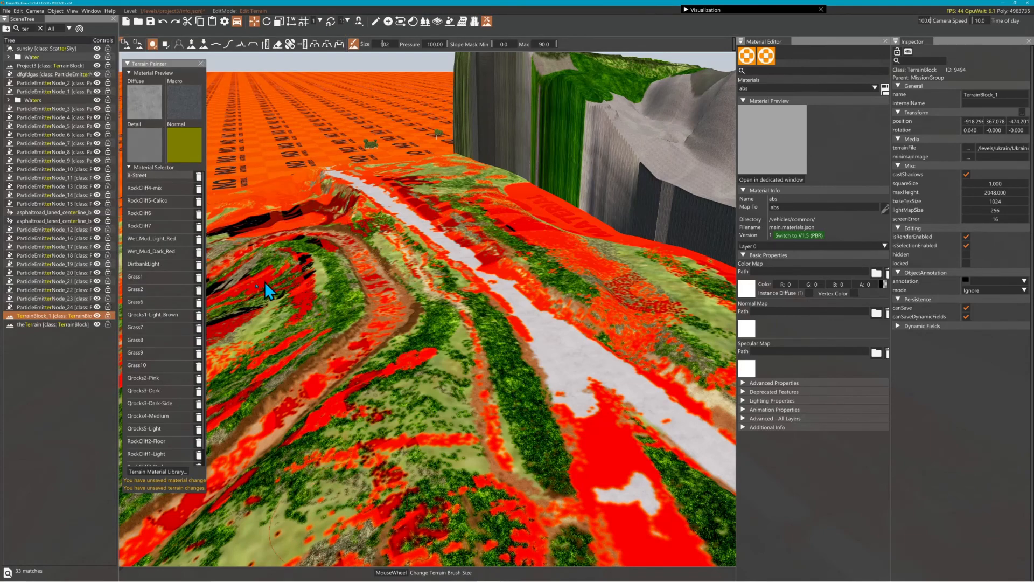
{"action": "double_click", "coordinate": [39, 324]}
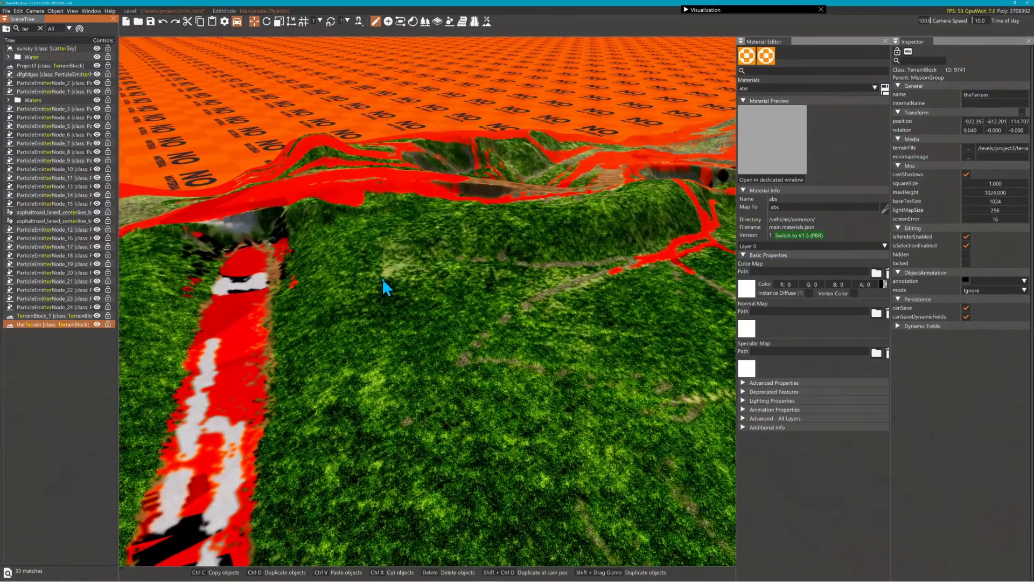
{"action": "key", "text": "s"}
{"action": "right_click_drag", "start_coordinate": [387, 311], "coordinate": [272, 287]}
{"action": "key", "text": "s"}
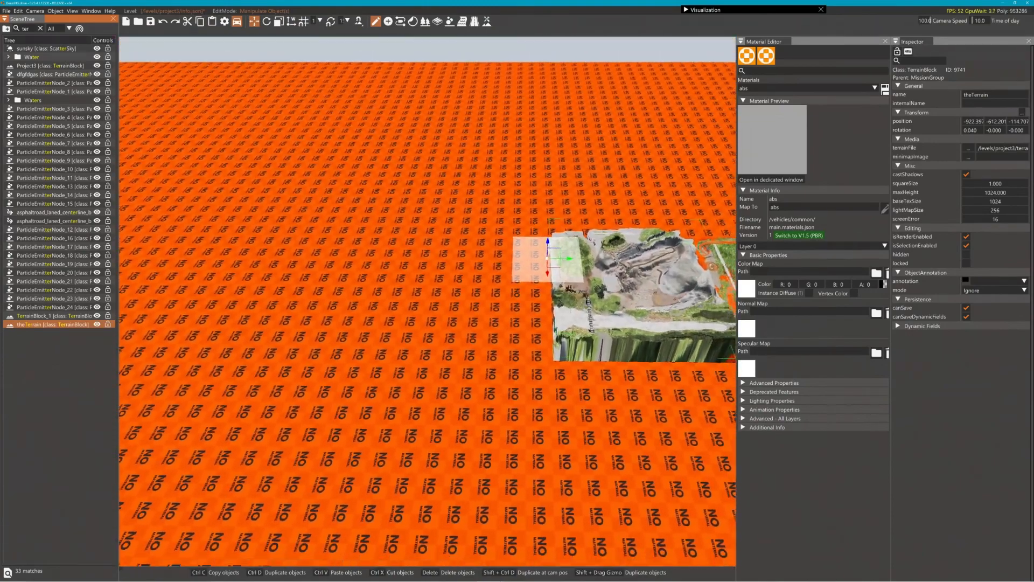
{"action": "right_click_drag", "start_coordinate": [375, 292], "coordinate": [450, 177]}
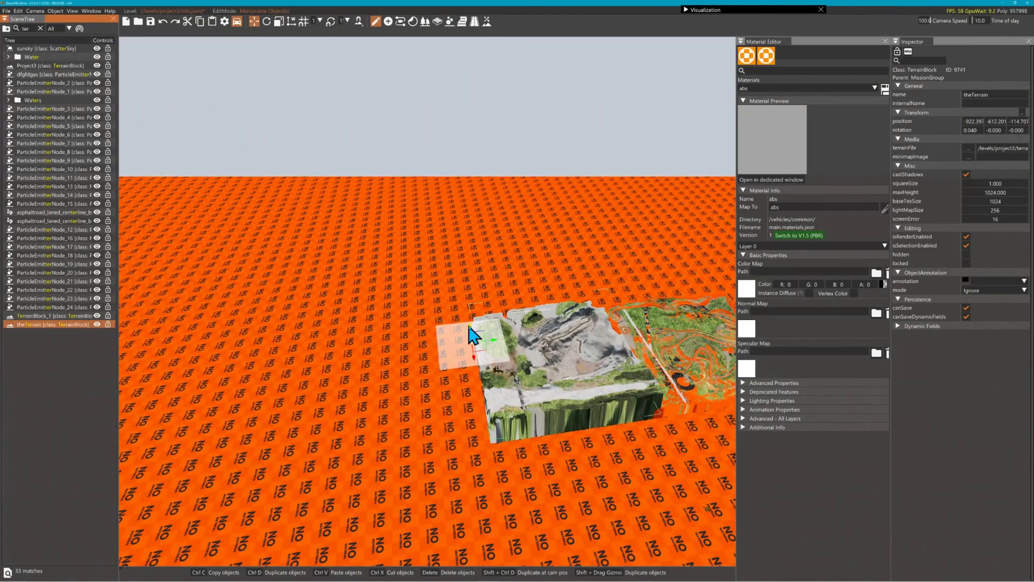
{"action": "left_click_drag", "start_coordinate": [475, 336], "coordinate": [360, 354], "text": "shift"}
Step: Examine the quarry landscape around the relocated theTerrain block up close
{"action": "right_click_drag", "start_coordinate": [360, 355], "coordinate": [474, 261]}
{"action": "key", "text": "w"}
{"action": "key", "text": "w"}
{"action": "key", "text": "w"}
{"action": "key", "text": "w"}
{"action": "key", "text": "w"}
{"action": "key", "text": "w"}
{"action": "key", "text": "s"}
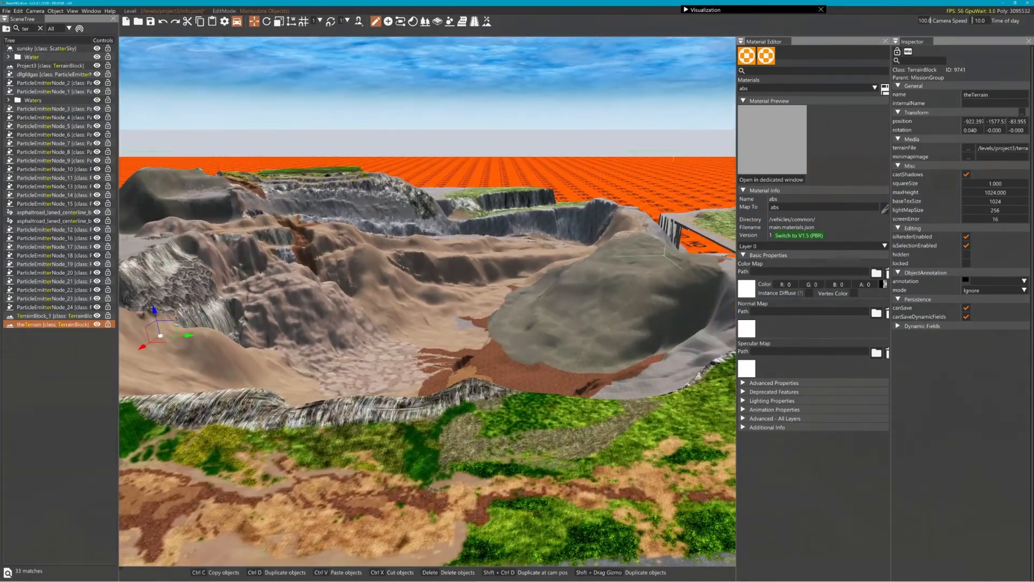
Step: With TerrainBlock_1 selected, paint the B-Street material over the grass beside the original terrain's grey road
{"action": "double_click", "coordinate": [47, 315]}
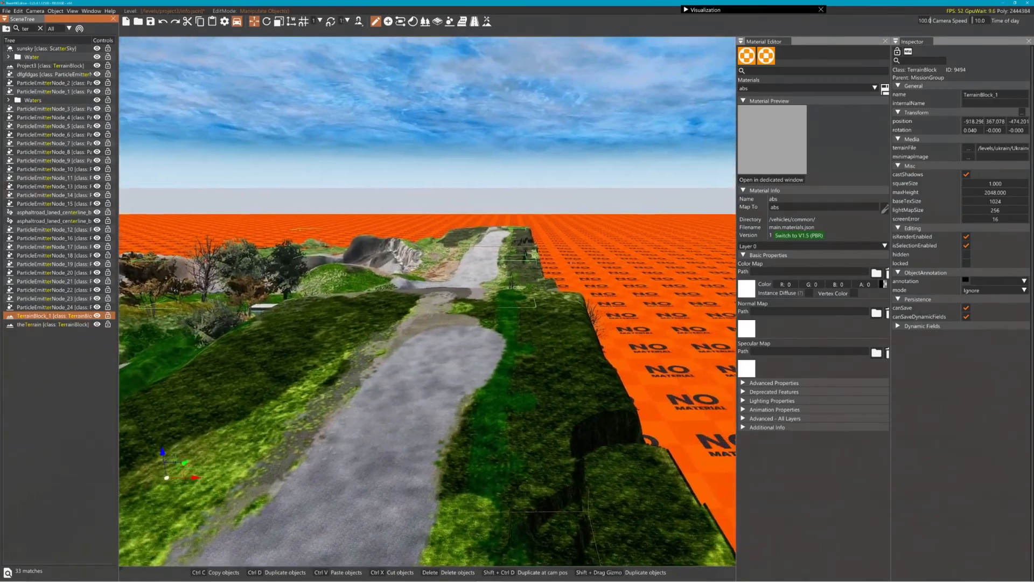
{"action": "key", "text": "w"}
{"action": "right_click_drag", "start_coordinate": [387, 336], "coordinate": [128, 322]}
{"action": "key", "text": "w"}
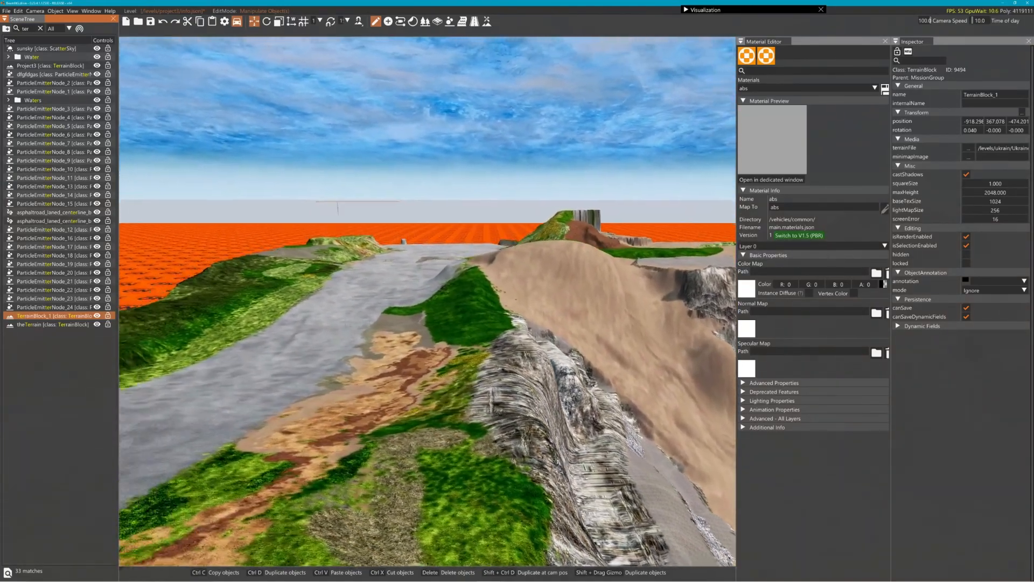
{"action": "right_click_drag", "start_coordinate": [472, 380], "coordinate": [472, 395]}
{"action": "key", "text": "a"}
{"action": "left_click", "coordinate": [488, 21]}
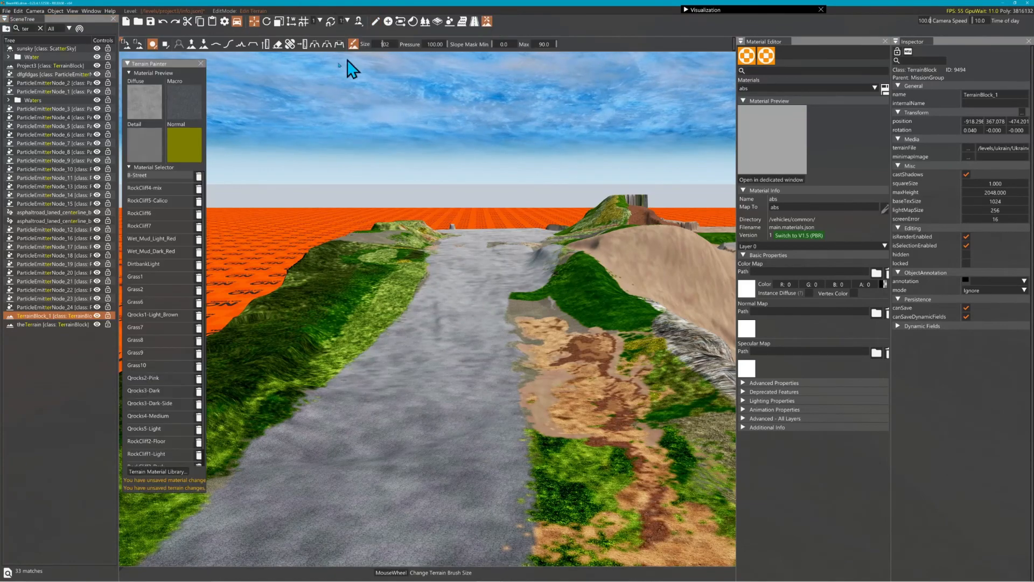
{"action": "left_click_drag", "start_coordinate": [365, 358], "coordinate": [397, 432]}
{"action": "mouse_move", "coordinate": [447, 285]}
{"action": "left_mouse_down"}
{"action": "mouse_move", "coordinate": [353, 323]}
{"action": "mouse_move", "coordinate": [464, 335]}
{"action": "left_mouse_up"}
{"action": "right_click_drag", "start_coordinate": [465, 335], "coordinate": [476, 345]}
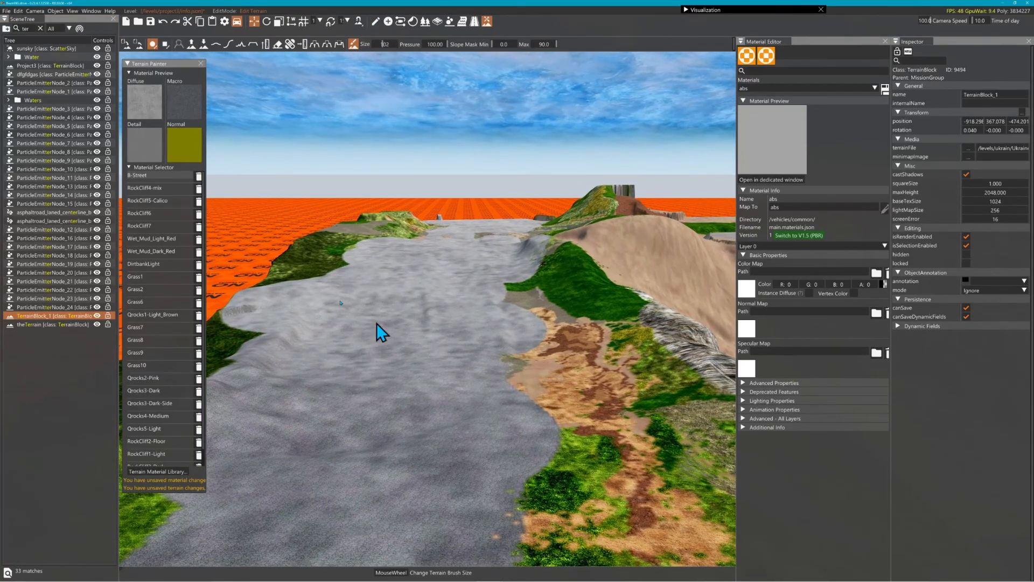
Step: Paint freehand patches of the Grass6 material across the grey road on the original terrain
{"action": "left_click", "coordinate": [153, 301]}
{"action": "left_click_drag", "start_coordinate": [299, 312], "coordinate": [412, 379]}
{"action": "mouse_move", "coordinate": [413, 379]}
{"action": "right_mouse_down"}
{"action": "mouse_move", "coordinate": [426, 399]}
{"action": "mouse_move", "coordinate": [518, 324]}
{"action": "mouse_move", "coordinate": [587, 318]}
{"action": "right_mouse_up"}
{"action": "key", "text": "w"}
{"action": "left_click_drag", "start_coordinate": [422, 425], "coordinate": [445, 449]}
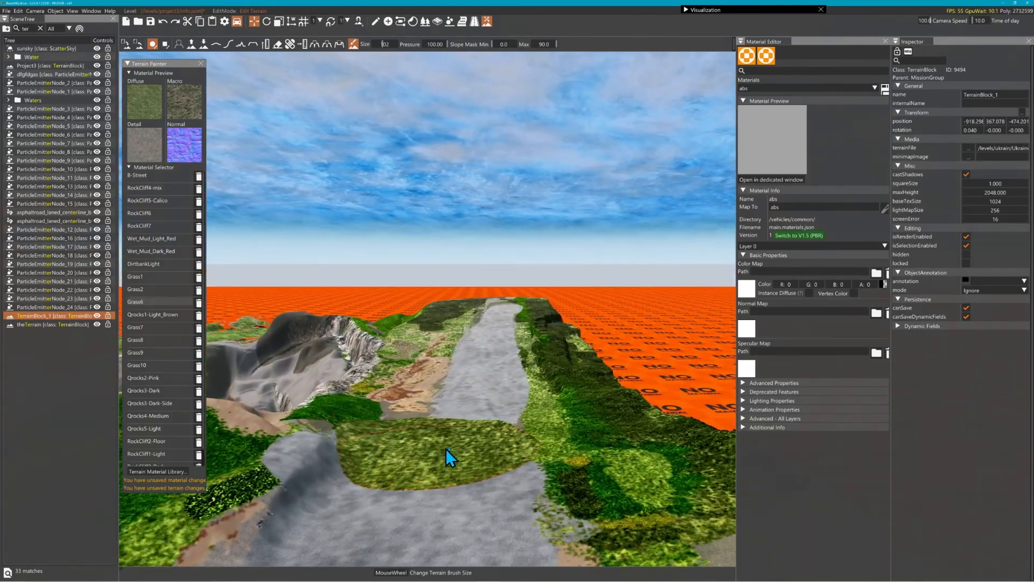
{"action": "mouse_move", "coordinate": [445, 448]}
{"action": "right_mouse_down"}
{"action": "mouse_move", "coordinate": [328, 448]}
{"action": "mouse_move", "coordinate": [323, 409]}
{"action": "mouse_move", "coordinate": [454, 429]}
{"action": "right_mouse_up"}
{"action": "key", "text": "w"}
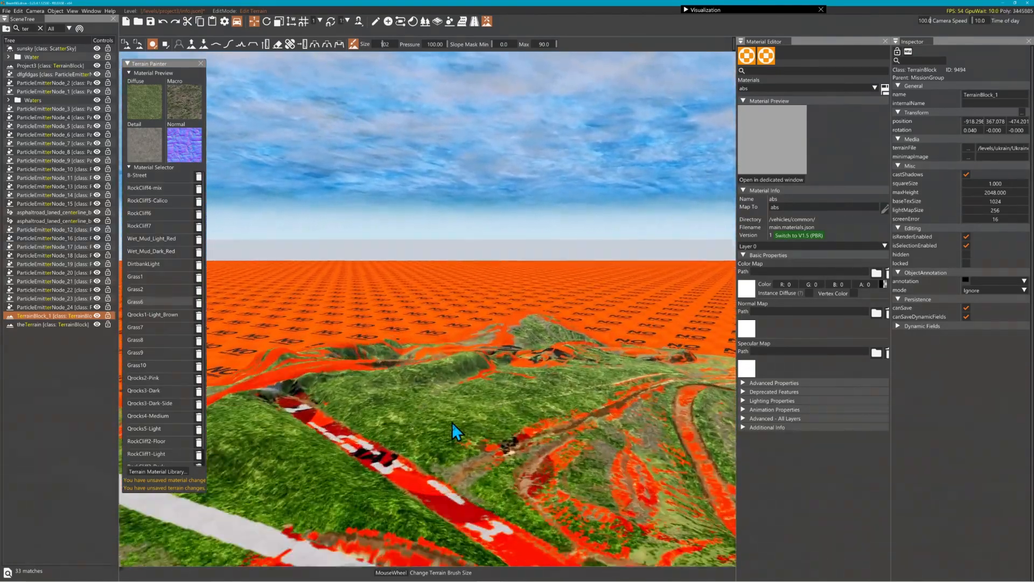
Step: Paint another Grass6 patch on the grassy hillside beside the original terrain's road
{"action": "mouse_move", "coordinate": [455, 430]}
{"action": "left_mouse_down"}
{"action": "mouse_move", "coordinate": [480, 460]}
{"action": "mouse_move", "coordinate": [397, 404]}
{"action": "mouse_move", "coordinate": [514, 439]}
{"action": "mouse_move", "coordinate": [412, 468]}
{"action": "mouse_move", "coordinate": [466, 454]}
{"action": "left_mouse_up"}
{"action": "right_click_drag", "start_coordinate": [515, 442], "coordinate": [315, 453]}
{"action": "key", "text": "s"}
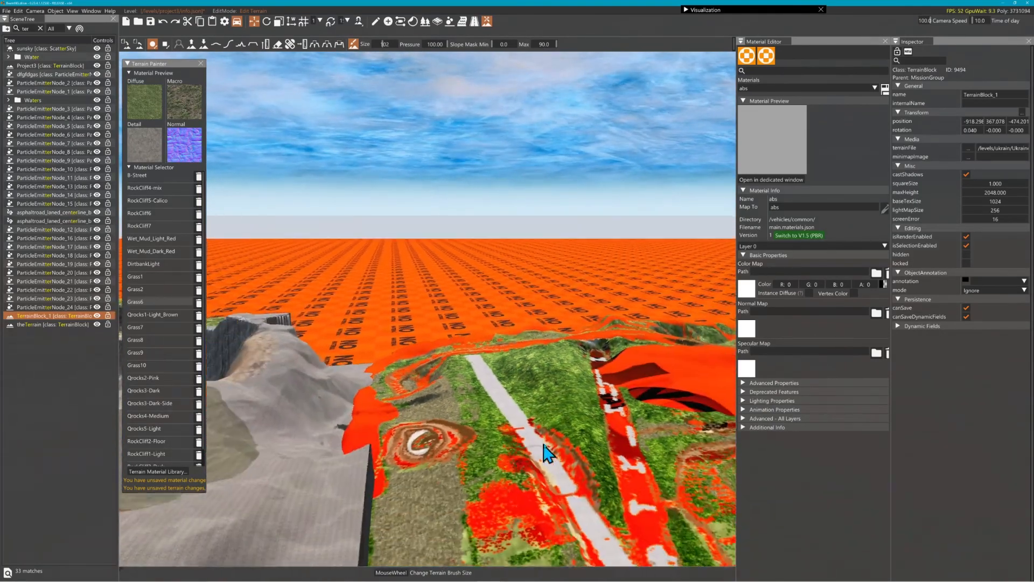
Step: Lower the ground freehand along the quarry terrain's edge, on the grassy cliff and the grey road beside the bridge
{"action": "mouse_move", "coordinate": [554, 452]}
{"action": "right_mouse_down"}
{"action": "mouse_move", "coordinate": [344, 402]}
{"action": "mouse_move", "coordinate": [337, 423]}
{"action": "mouse_move", "coordinate": [396, 479]}
{"action": "mouse_move", "coordinate": [447, 485]}
{"action": "mouse_move", "coordinate": [463, 506]}
{"action": "mouse_move", "coordinate": [533, 463]}
{"action": "mouse_move", "coordinate": [548, 440]}
{"action": "right_mouse_up"}
{"action": "key", "text": "s"}
{"action": "key", "text": "a"}
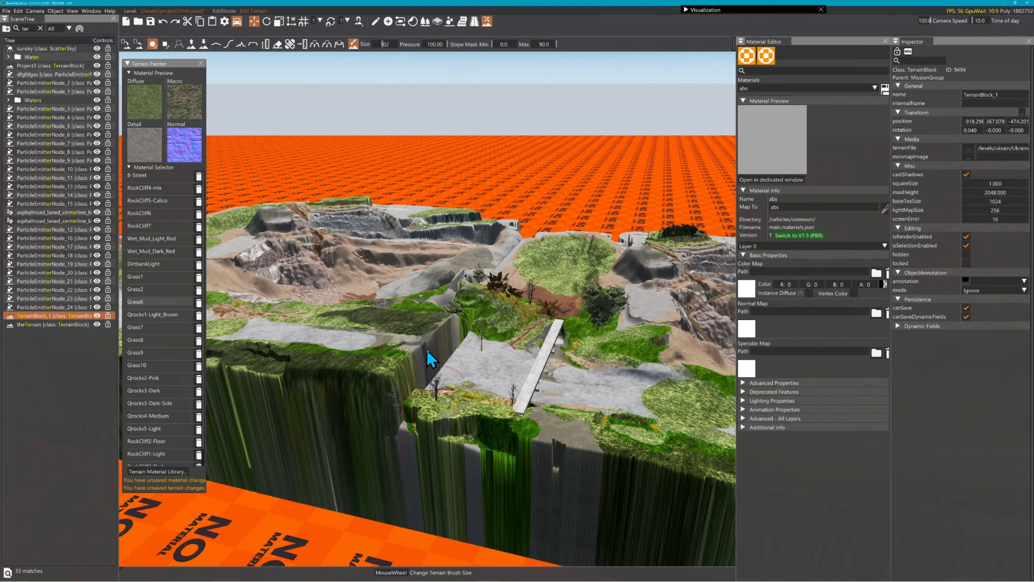
{"action": "mouse_move", "coordinate": [435, 347]}
{"action": "right_mouse_down"}
{"action": "mouse_move", "coordinate": [435, 394]}
{"action": "mouse_move", "coordinate": [424, 393]}
{"action": "mouse_move", "coordinate": [398, 361]}
{"action": "mouse_move", "coordinate": [410, 385]}
{"action": "mouse_move", "coordinate": [431, 155]}
{"action": "right_mouse_up"}
{"action": "key", "text": "w"}
{"action": "key", "text": "w"}
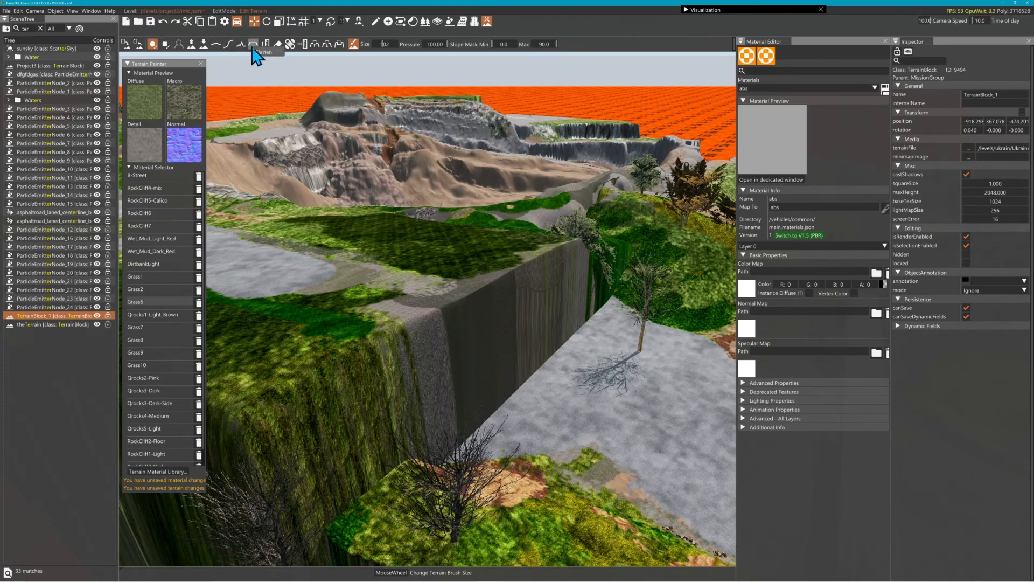
{"action": "left_click", "coordinate": [204, 45]}
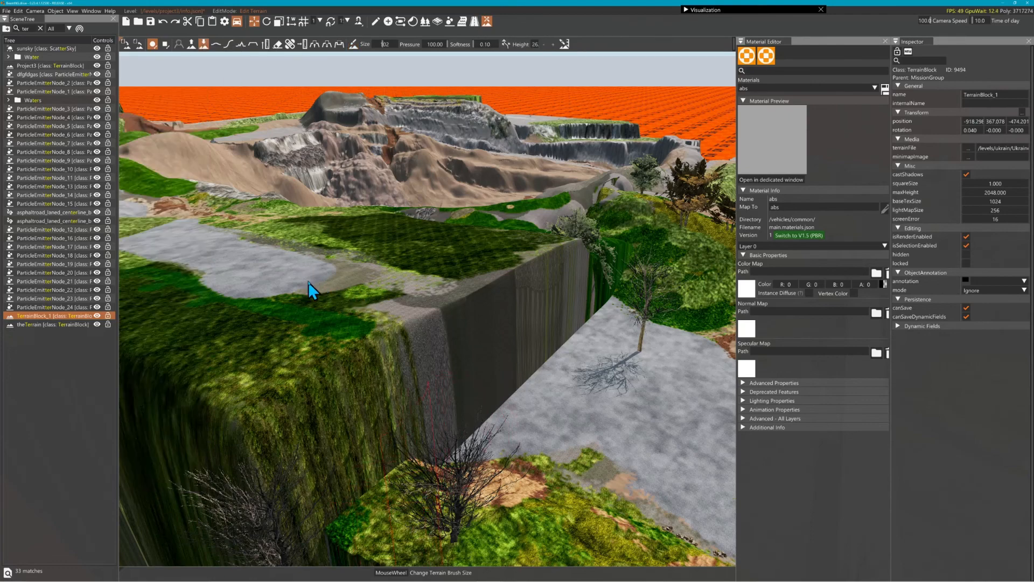
{"action": "mouse_move", "coordinate": [308, 282]}
{"action": "left_mouse_down"}
{"action": "mouse_move", "coordinate": [327, 302]}
{"action": "mouse_move", "coordinate": [377, 318]}
{"action": "mouse_move", "coordinate": [419, 320]}
{"action": "mouse_move", "coordinate": [405, 309]}
{"action": "mouse_move", "coordinate": [418, 309]}
{"action": "mouse_move", "coordinate": [544, 380]}
{"action": "mouse_move", "coordinate": [497, 383]}
{"action": "mouse_move", "coordinate": [591, 416]}
{"action": "mouse_move", "coordinate": [506, 382]}
{"action": "mouse_move", "coordinate": [334, 369]}
{"action": "mouse_move", "coordinate": [518, 434]}
{"action": "left_mouse_up"}
{"action": "key", "text": "s"}
{"action": "mouse_move", "coordinate": [519, 434]}
{"action": "right_mouse_down"}
{"action": "mouse_move", "coordinate": [592, 458]}
{"action": "mouse_move", "coordinate": [524, 438]}
{"action": "right_mouse_up"}
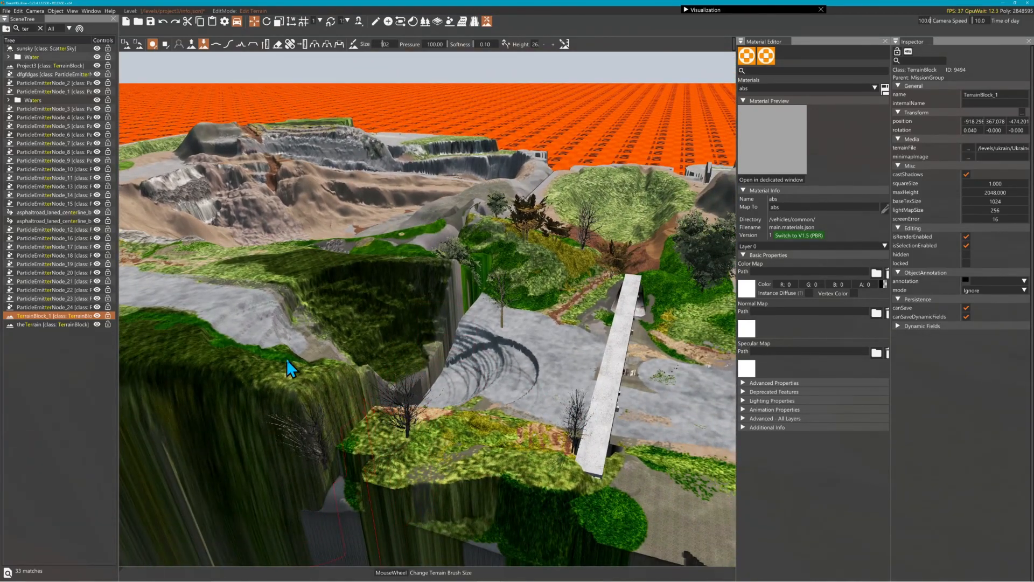
{"action": "mouse_move", "coordinate": [291, 370]}
{"action": "left_mouse_down"}
{"action": "mouse_move", "coordinate": [307, 369]}
{"action": "mouse_move", "coordinate": [281, 372]}
{"action": "left_mouse_up"}
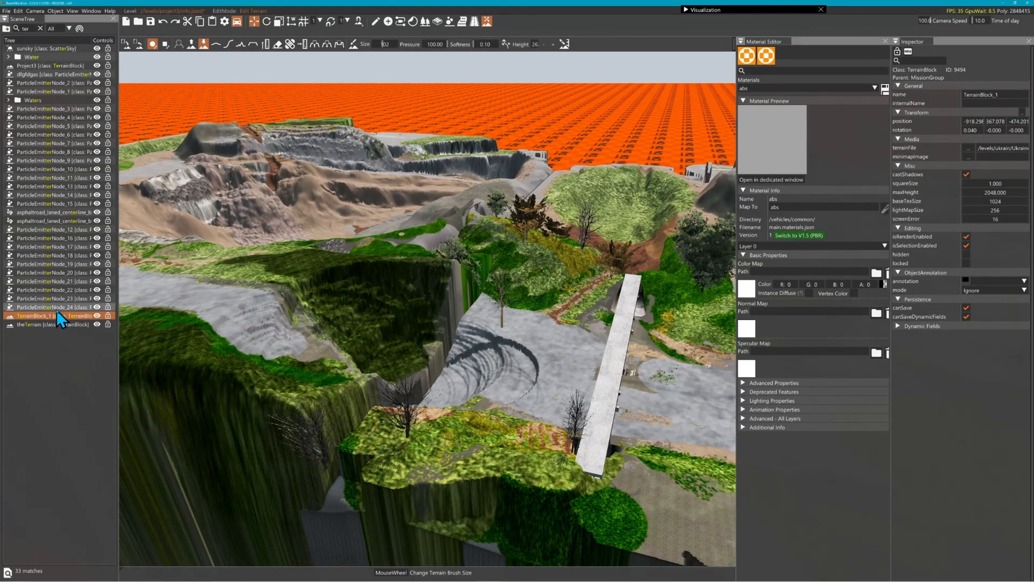
Step: Delete the TerrainBlock_1 terrain from the scene
{"action": "left_click", "coordinate": [51, 317]}
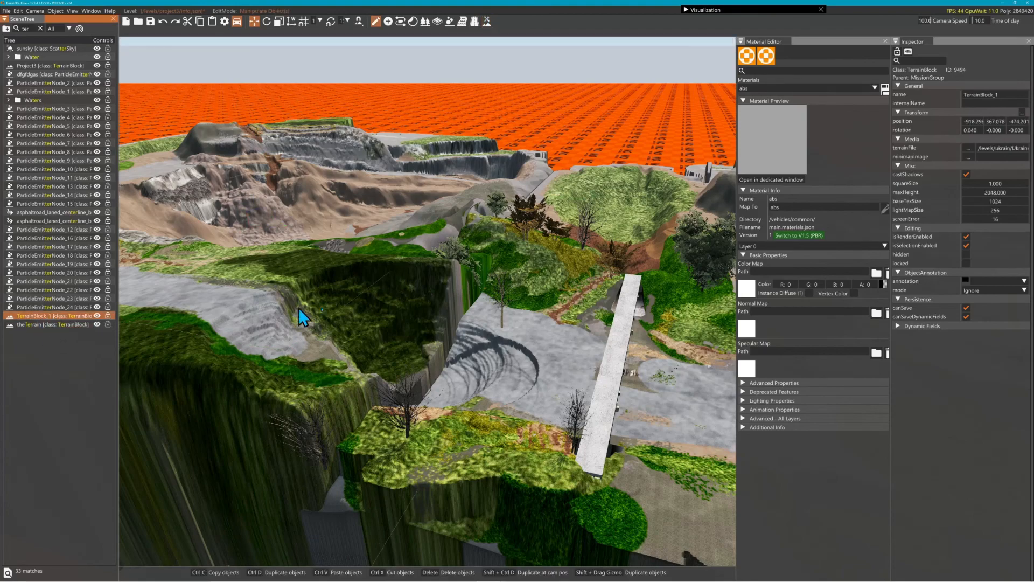
{"action": "right_click_drag", "start_coordinate": [299, 308], "coordinate": [466, 288]}
{"action": "key", "text": "w"}
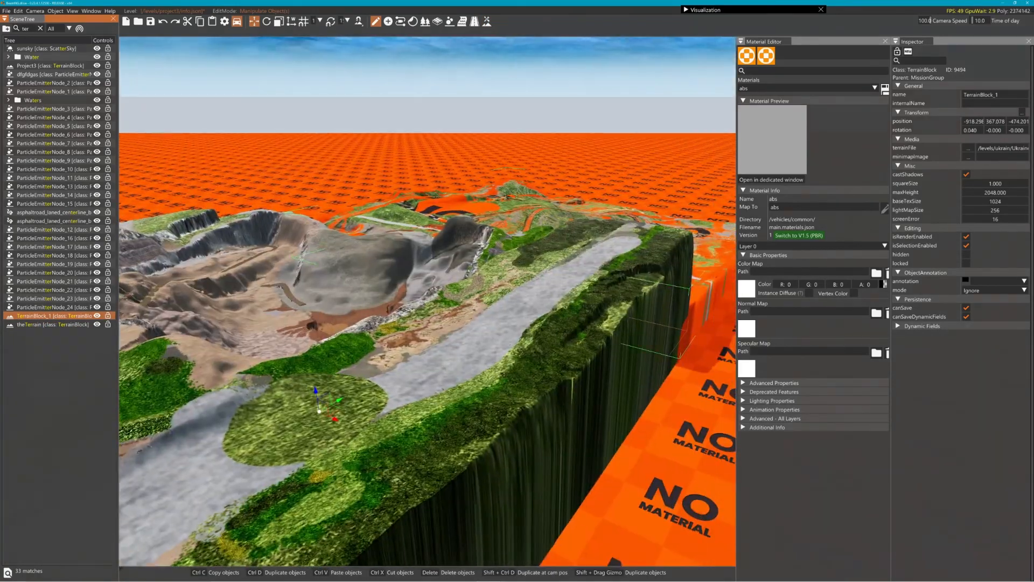
{"action": "mouse_move", "coordinate": [344, 320]}
{"action": "right_mouse_down"}
{"action": "mouse_move", "coordinate": [452, 280]}
{"action": "mouse_move", "coordinate": [455, 290]}
{"action": "mouse_move", "coordinate": [436, 286]}
{"action": "mouse_move", "coordinate": [343, 319]}
{"action": "right_mouse_up"}
{"action": "key", "text": "w"}
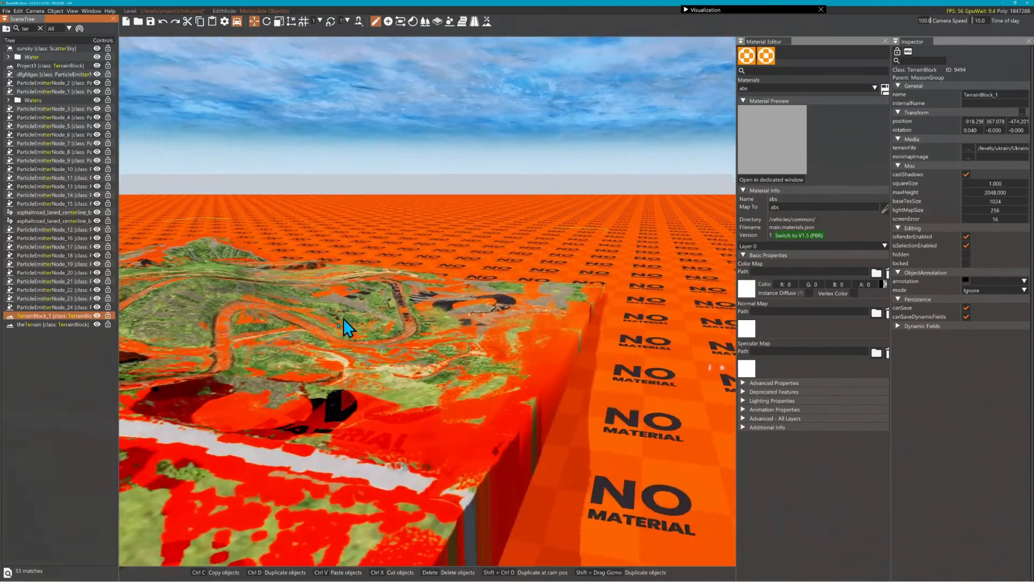
{"action": "left_click", "coordinate": [339, 379]}
{"action": "right_click_drag", "start_coordinate": [394, 367], "coordinate": [199, 232]}
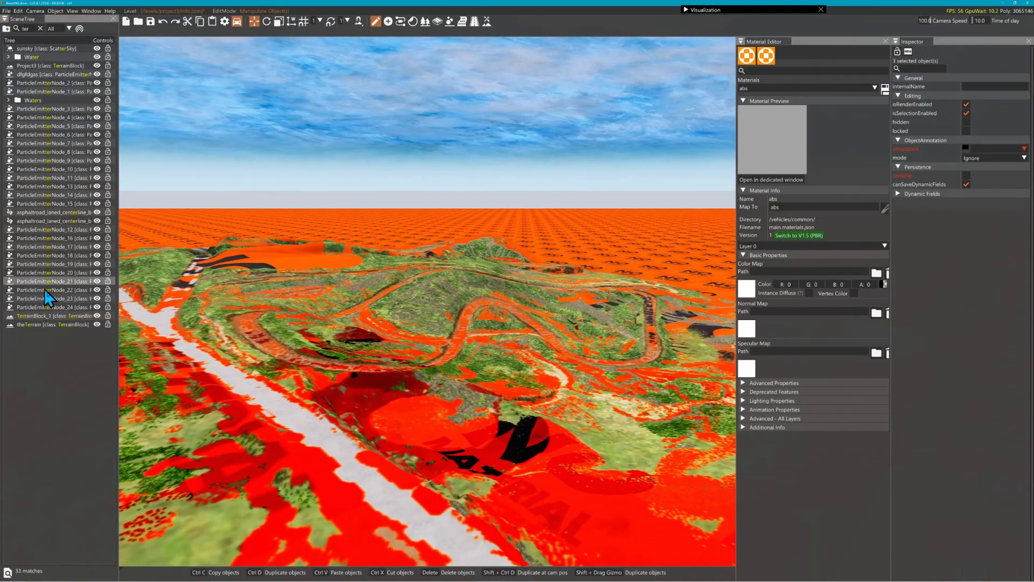
{"action": "left_click", "coordinate": [52, 316]}
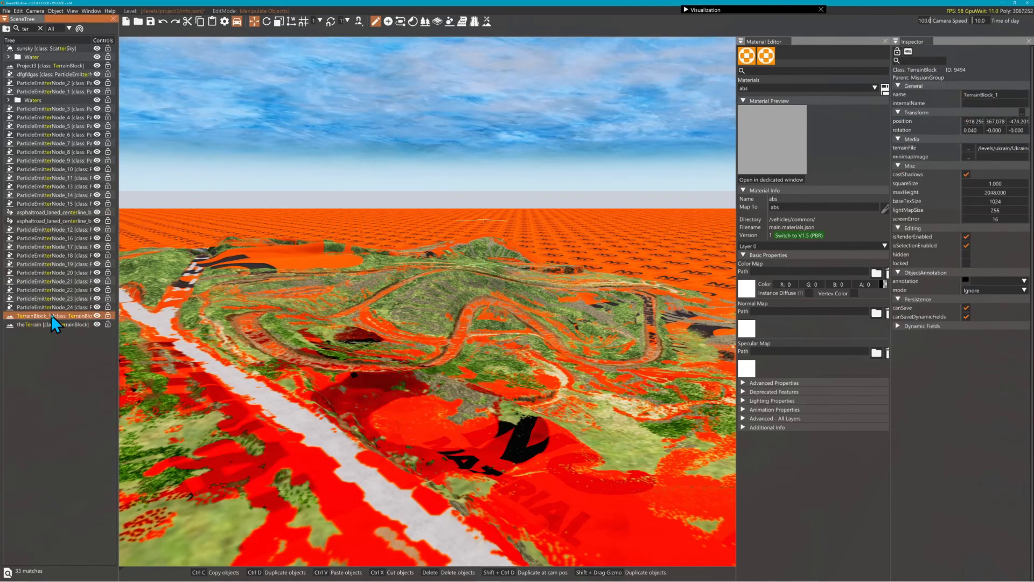
{"action": "key", "text": "Delete"}
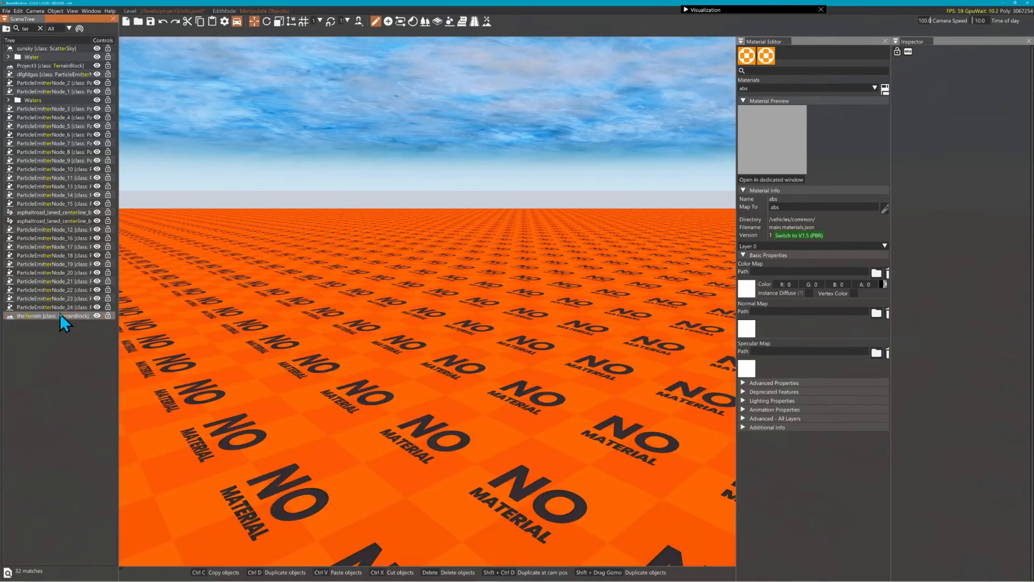
Step: Clear the scene tree's search filter and delete the orange GroundPlane_2
{"action": "right_click_drag", "start_coordinate": [631, 340], "coordinate": [541, 190]}
{"action": "left_click", "coordinate": [631, 340]}
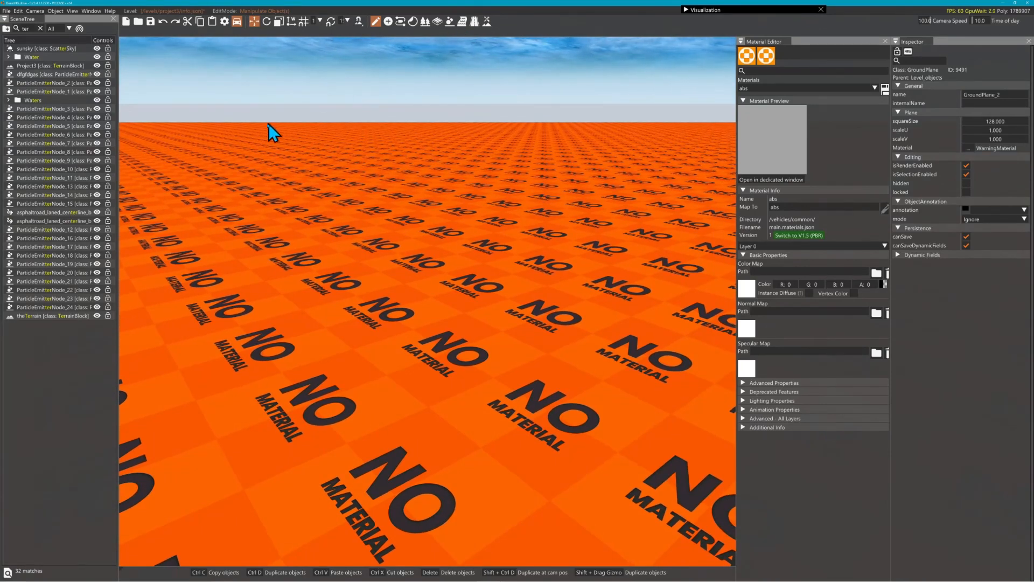
{"action": "left_click", "coordinate": [40, 28]}
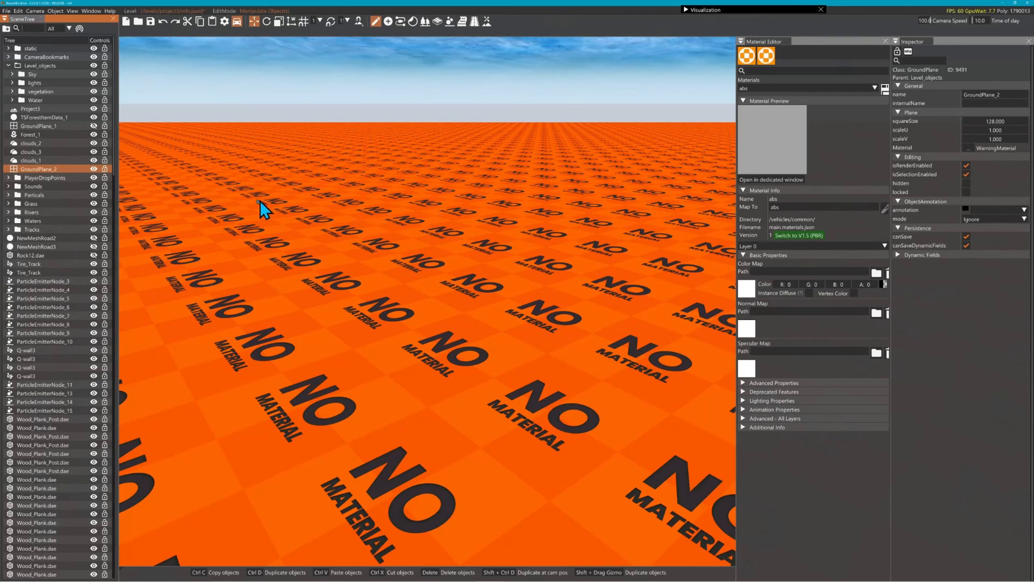
{"action": "double_click", "coordinate": [63, 170]}
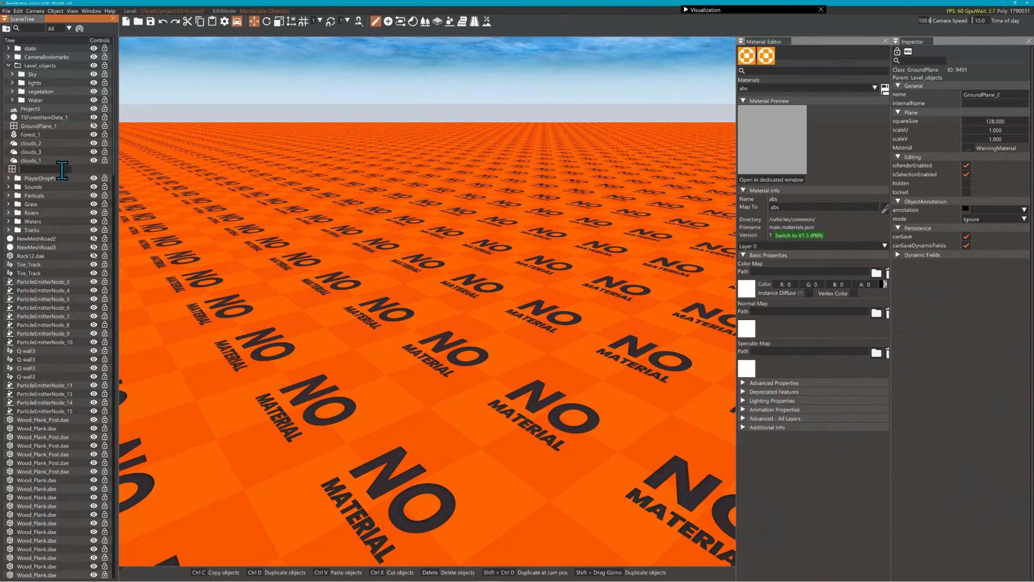
{"action": "left_click", "coordinate": [89, 173]}
{"action": "left_click", "coordinate": [50, 170]}
{"action": "key", "text": "Delete"}
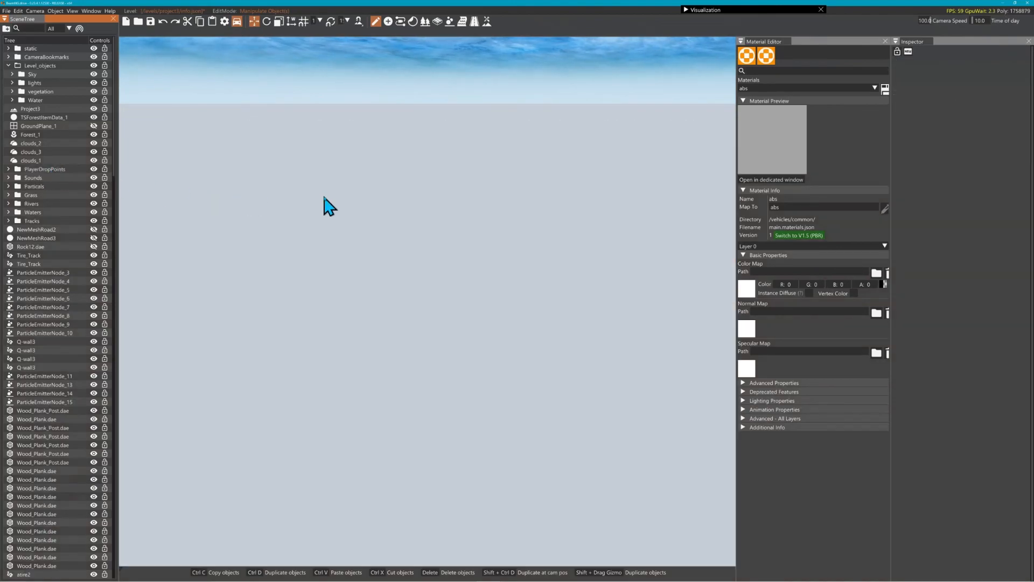
Step: Examine the remaining quarry terrain from several sides, including the sculpted cliff, the bridge and the road along its edge
{"action": "right_click_drag", "start_coordinate": [325, 199], "coordinate": [371, 253]}
{"action": "key", "text": "w"}
{"action": "key", "text": "w"}
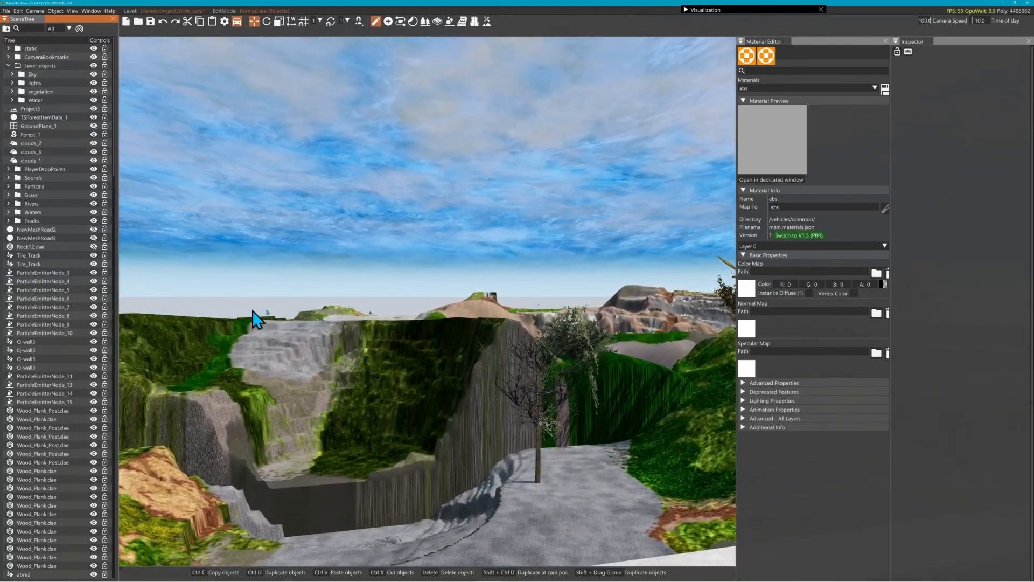
{"action": "key", "text": "w"}
{"action": "right_click_drag", "start_coordinate": [411, 343], "coordinate": [716, 412]}
{"action": "key", "text": "w"}
{"action": "right_click_drag", "start_coordinate": [427, 301], "coordinate": [703, 259]}
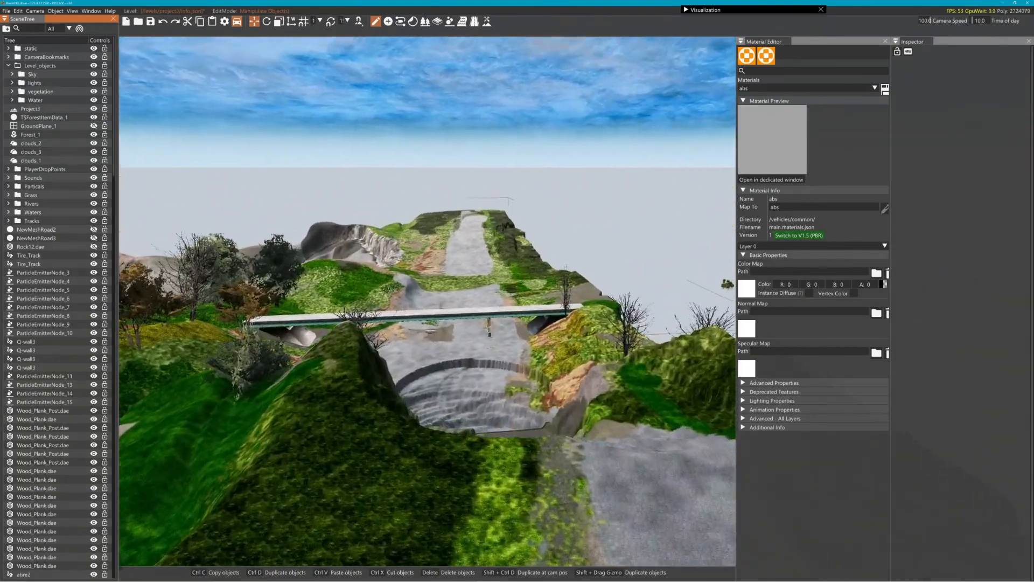
{"action": "key", "text": "w"}
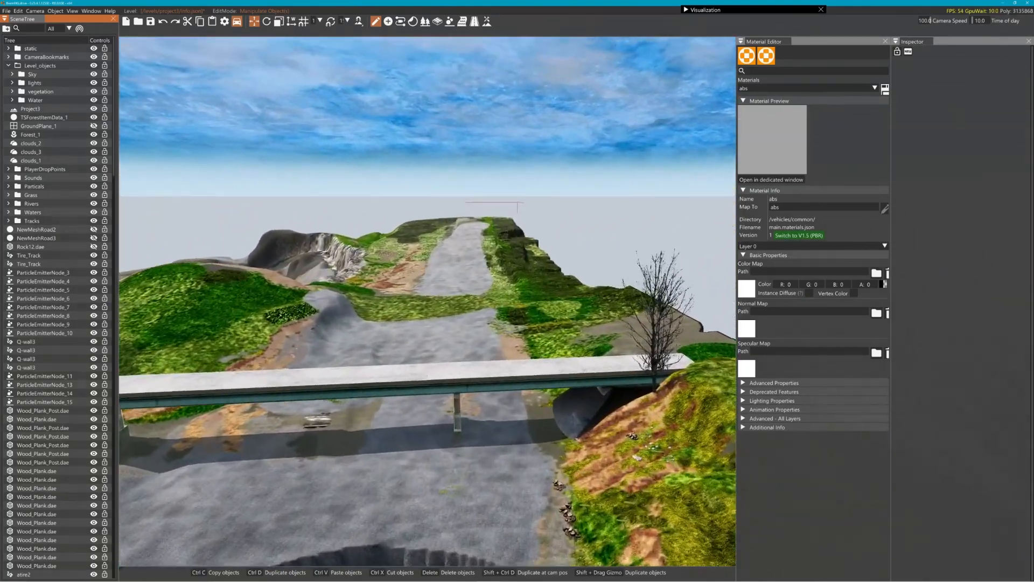
{"action": "right_click_drag", "start_coordinate": [700, 269], "coordinate": [134, 318]}
{"action": "key", "text": "s"}
{"action": "key", "text": "s"}
{"action": "right_click_drag", "start_coordinate": [427, 302], "coordinate": [649, 293]}
{"action": "key", "text": "w"}
{"action": "key", "text": "s"}
{"action": "key", "text": "w"}
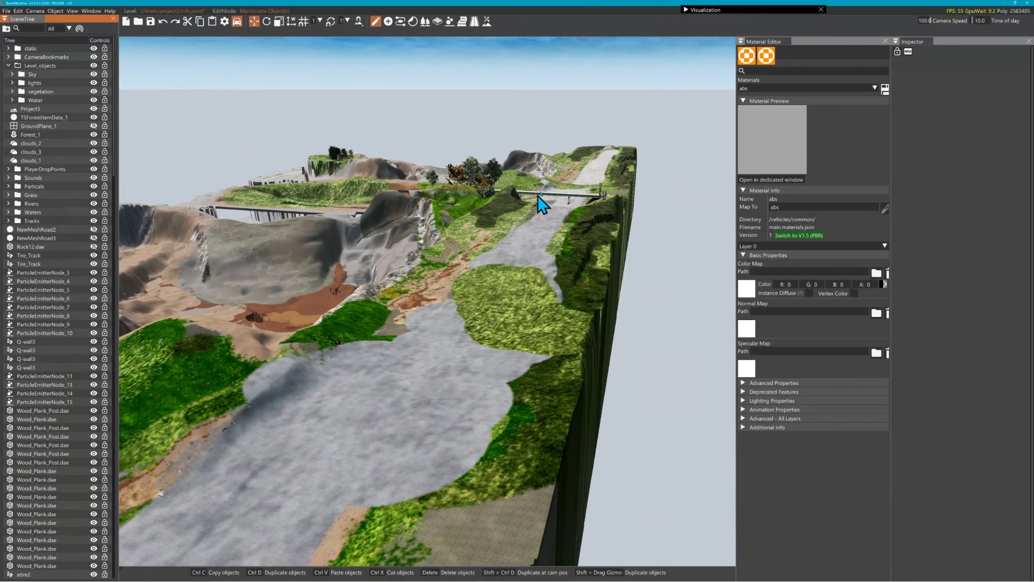
Step: Start a terrain export with /levels/project3 as the export path and choose the Project3 terrain
{"action": "left_click", "coordinate": [489, 24]}
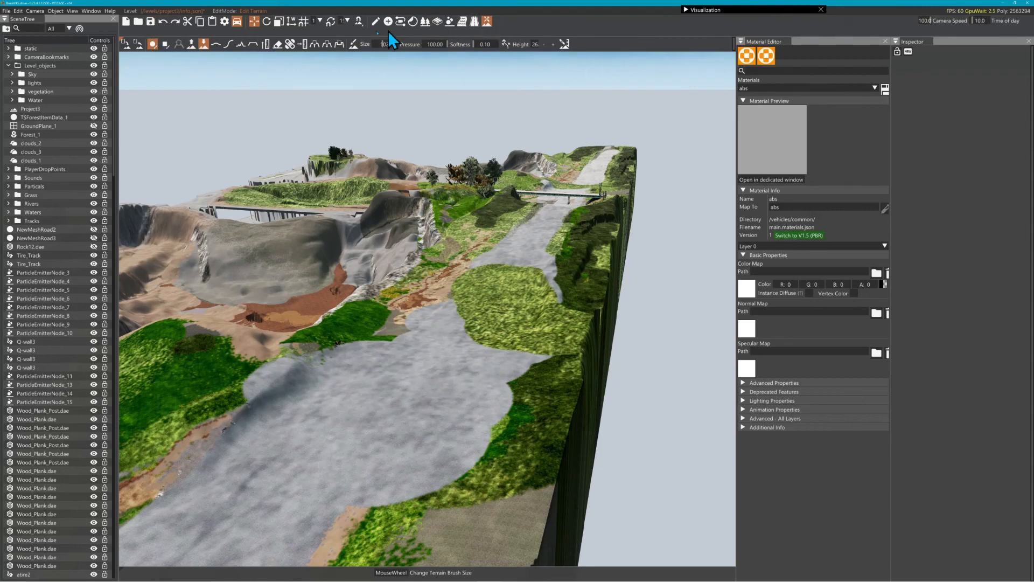
{"action": "left_click", "coordinate": [139, 44]}
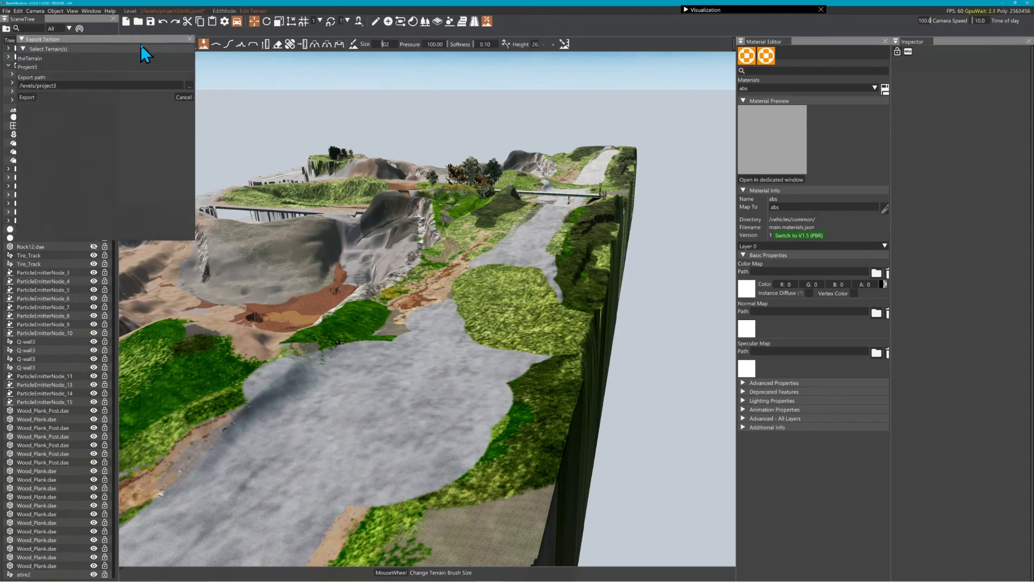
{"action": "left_click", "coordinate": [34, 66]}
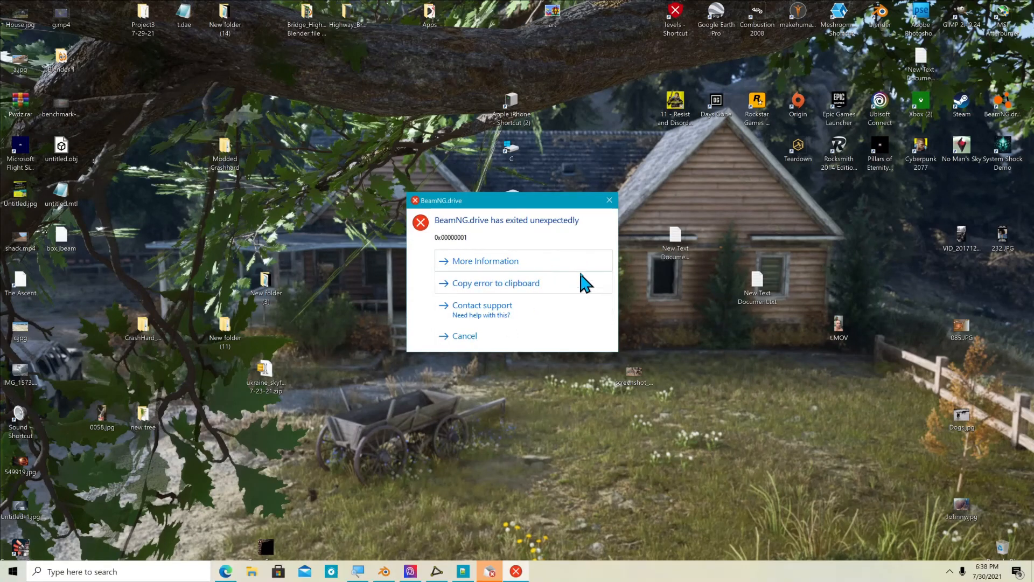
Step: Dismiss the two BeamNG.drive crash windows, then switch to NodeBEAM Editor and close it
{"action": "left_click", "coordinate": [616, 202]}
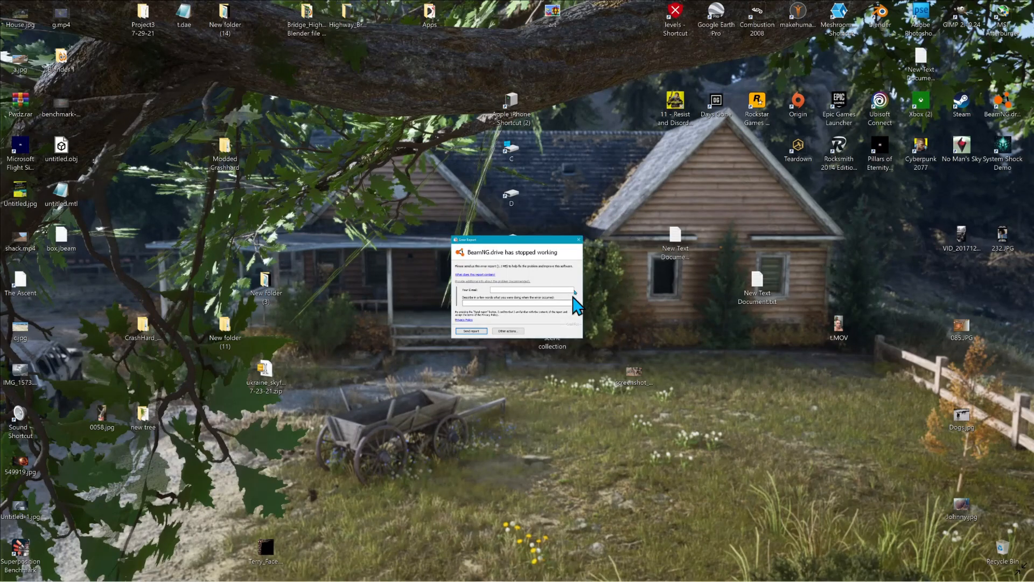
{"action": "left_click", "coordinate": [579, 240]}
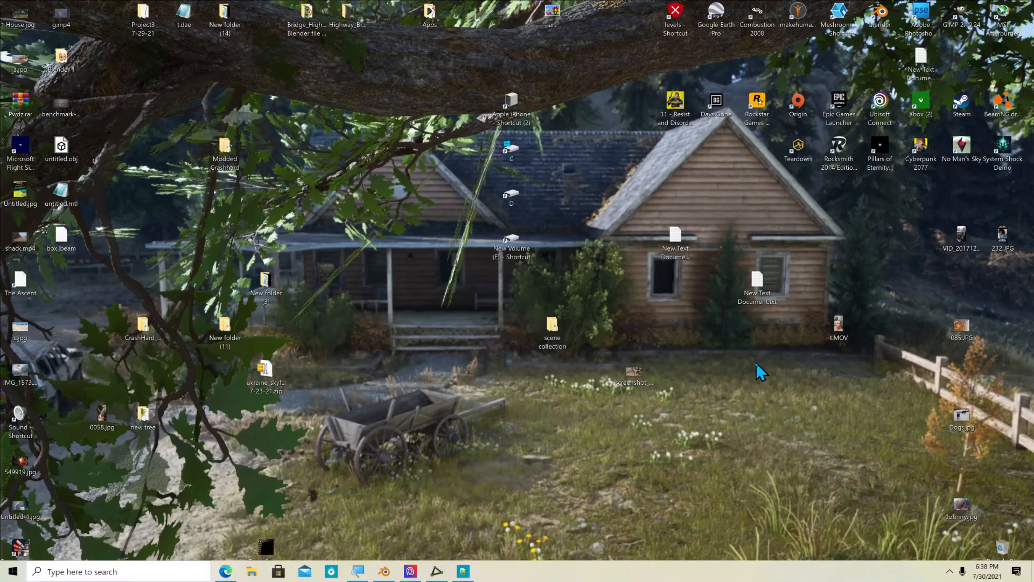
{"action": "left_click", "coordinate": [437, 572]}
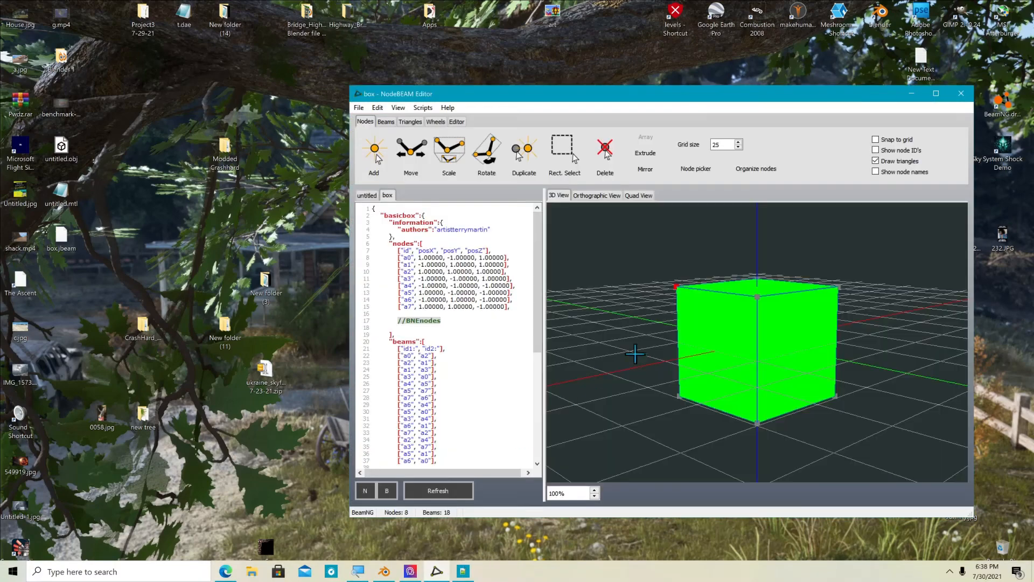
{"action": "left_click", "coordinate": [959, 91]}
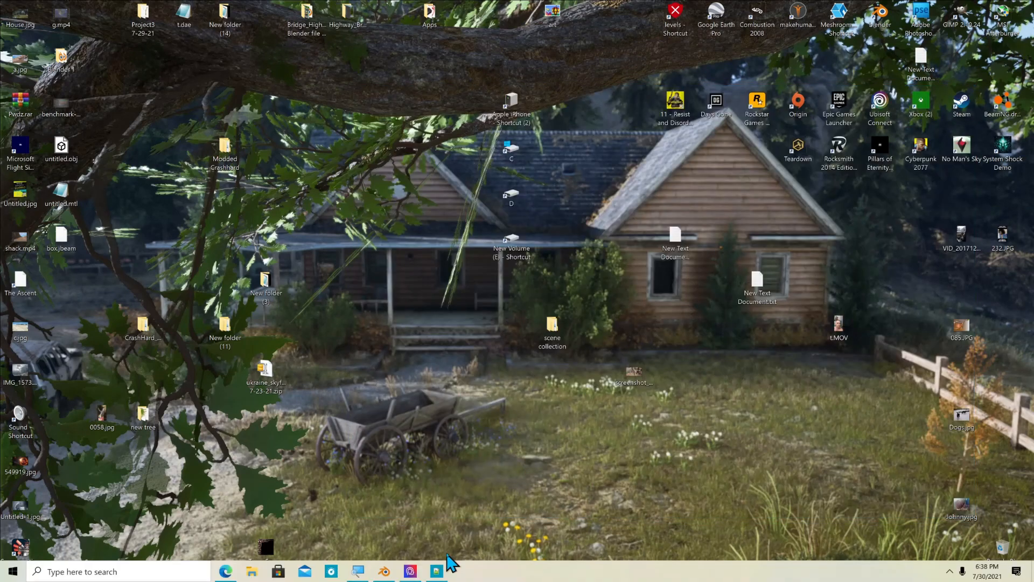